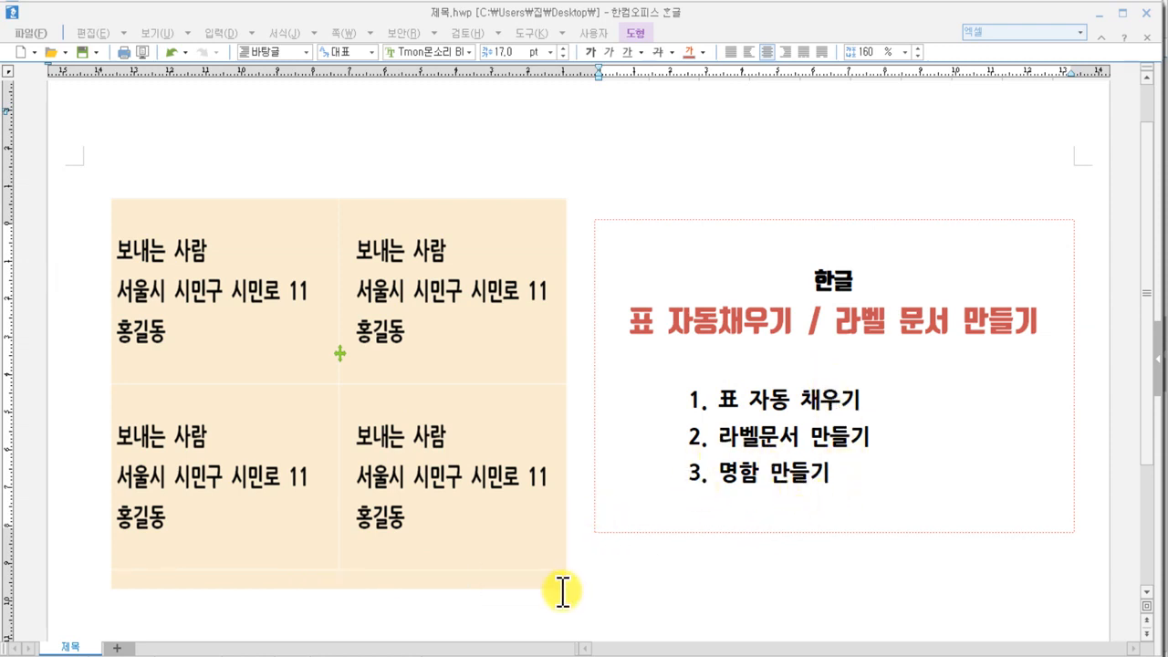
- Clear the contents of all twenty cells in the upper table of the 교육담당 label document, keeping the empty grid
click(382, 613)
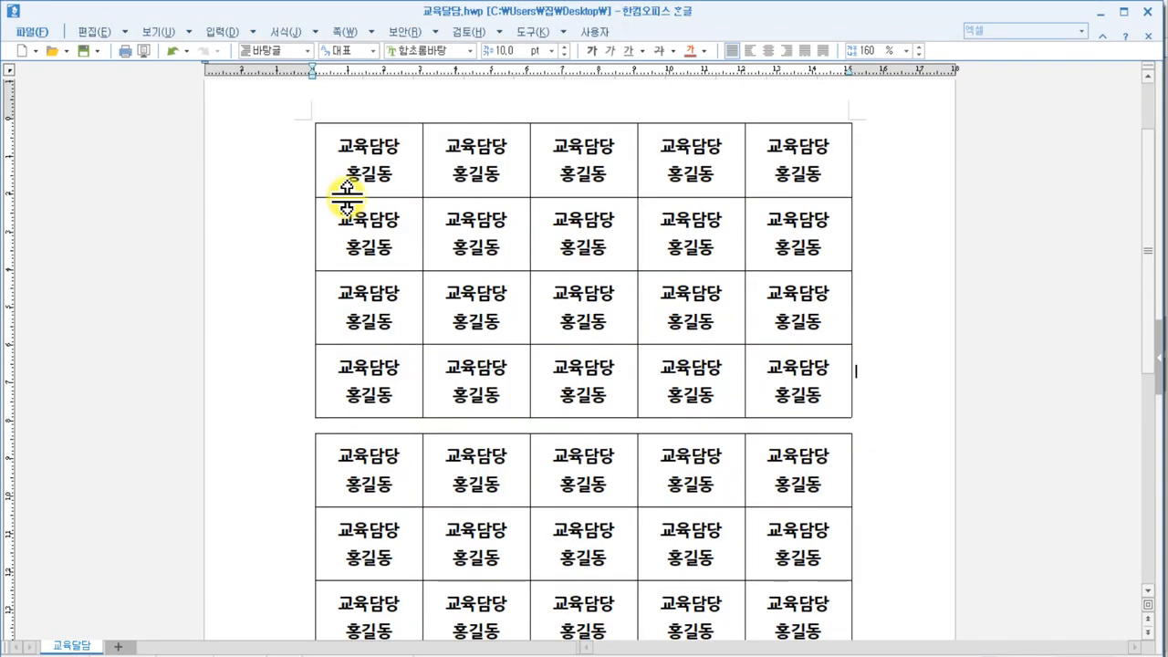
drag(363, 166, 937, 498)
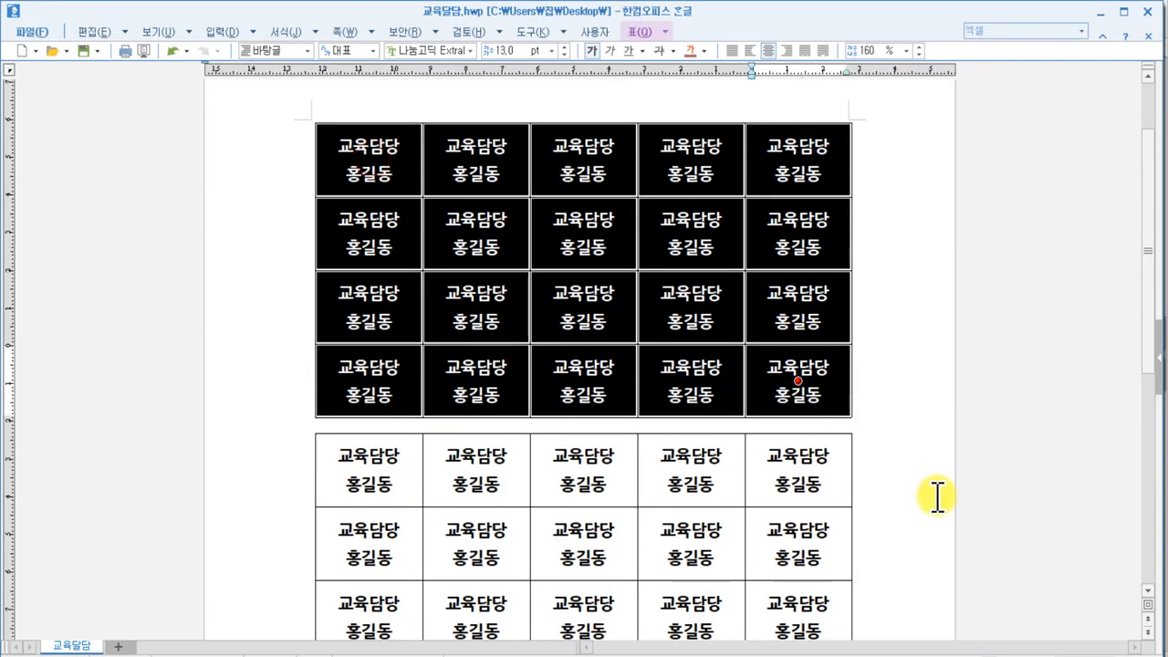
key(Delete)
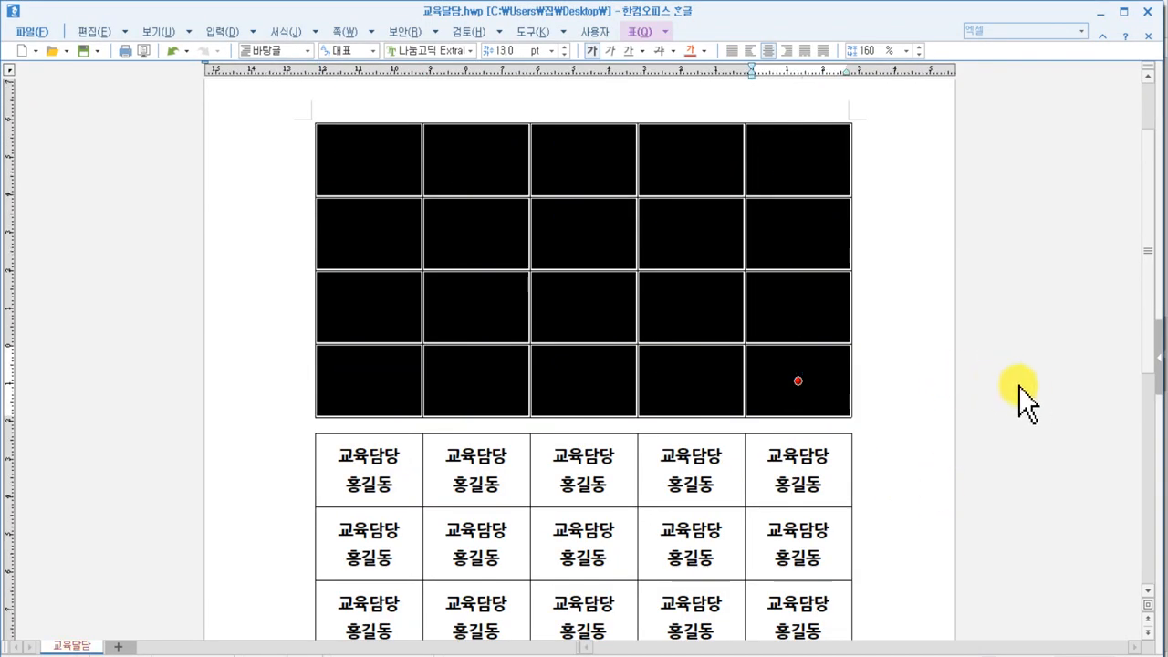
click(931, 405)
click(366, 125)
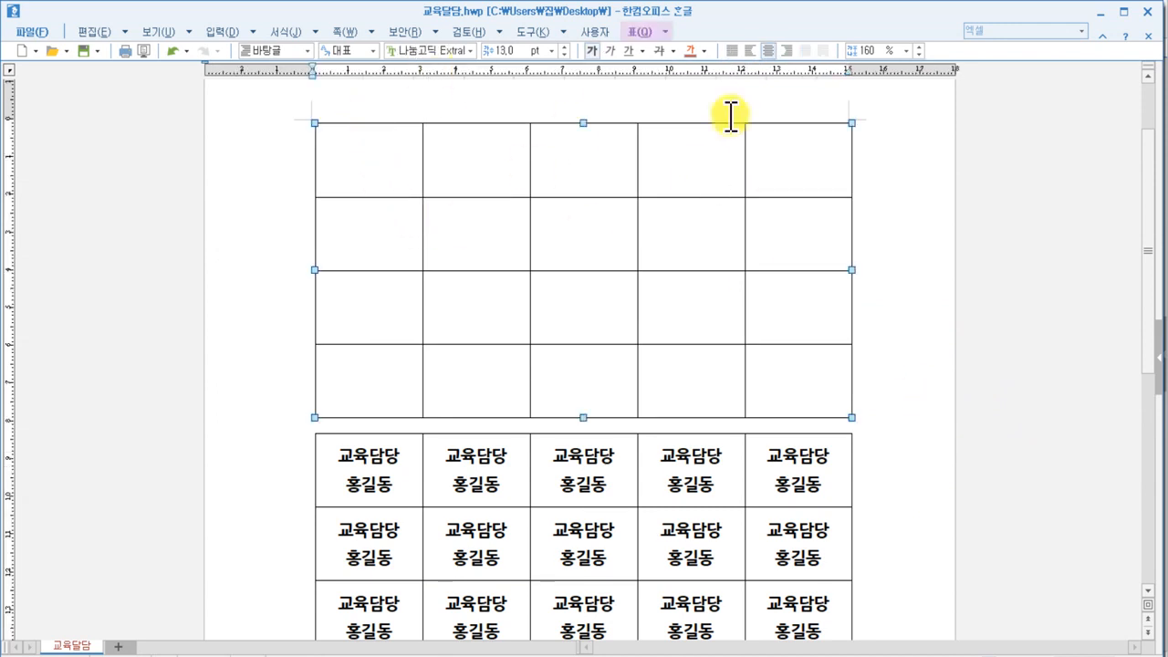
click(892, 338)
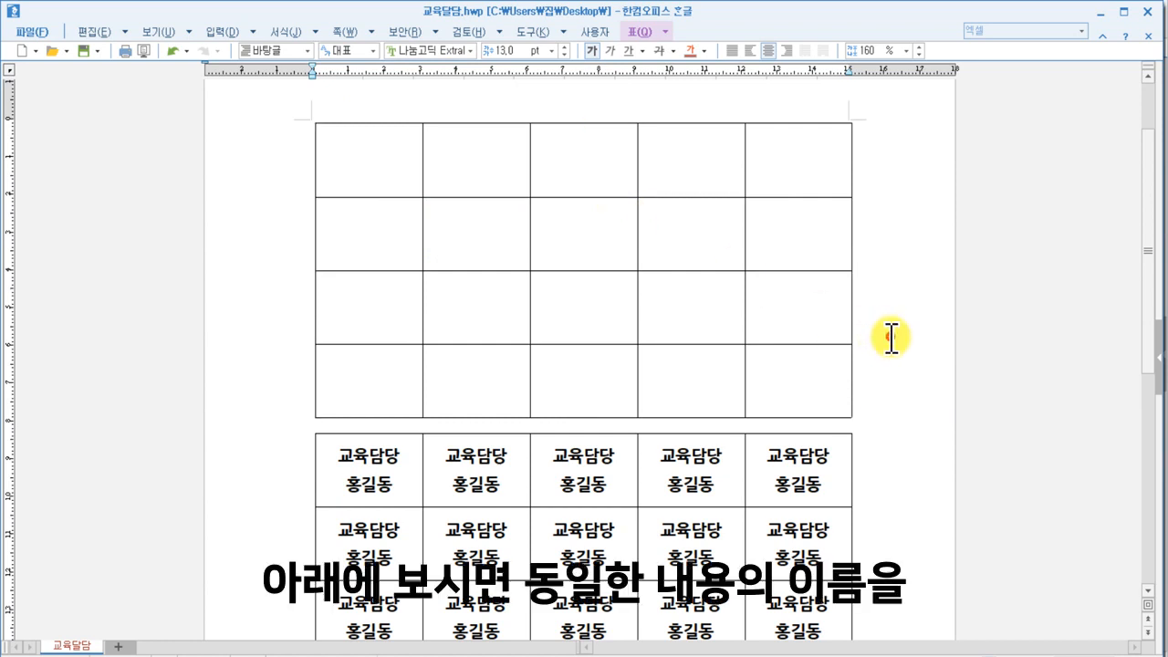
- Examine the lower table's cells to see how the same title and name repeat in each one
drag(340, 454, 397, 495)
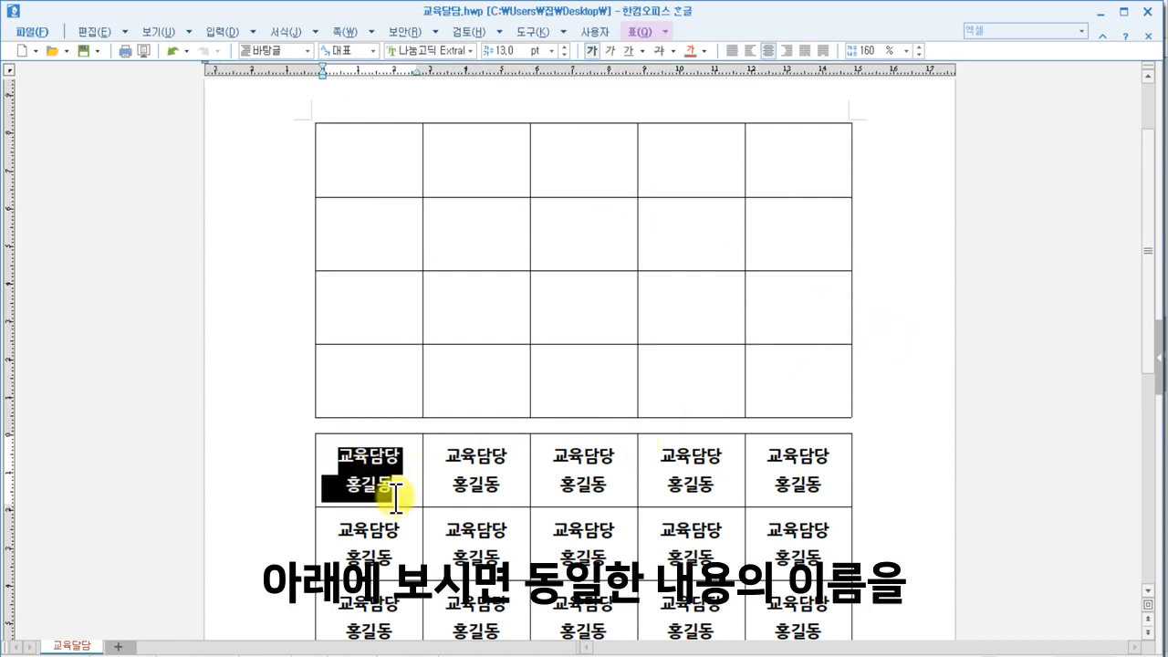
drag(444, 456, 496, 476)
click(585, 503)
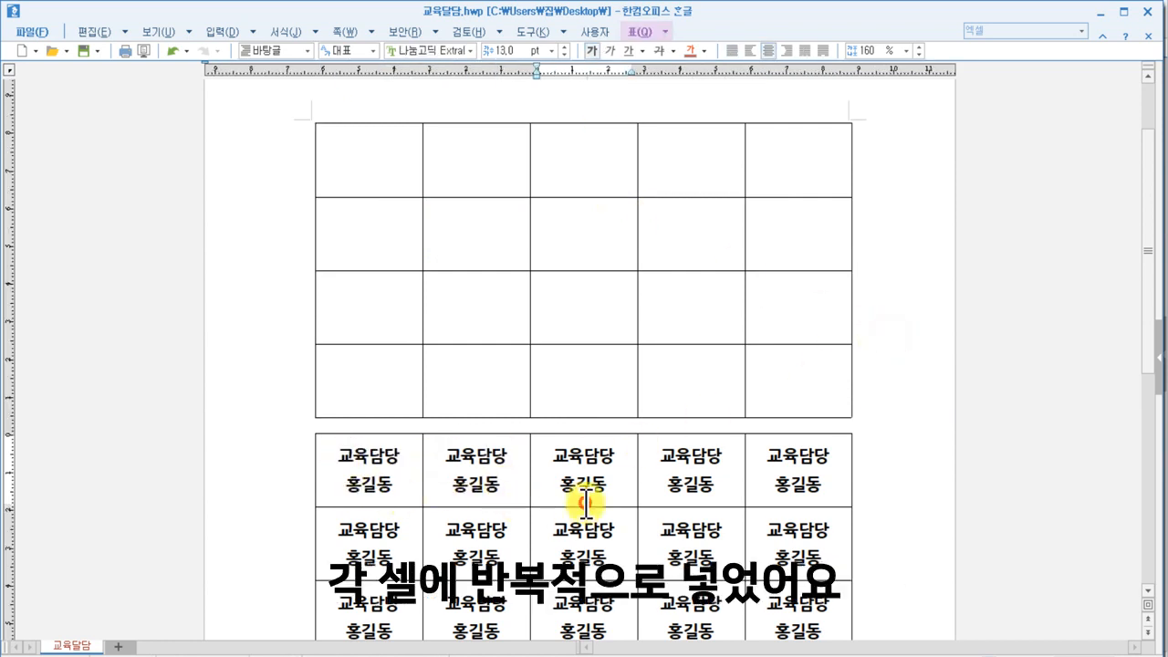
click(678, 485)
click(776, 490)
scroll(550, 495, down, 3)
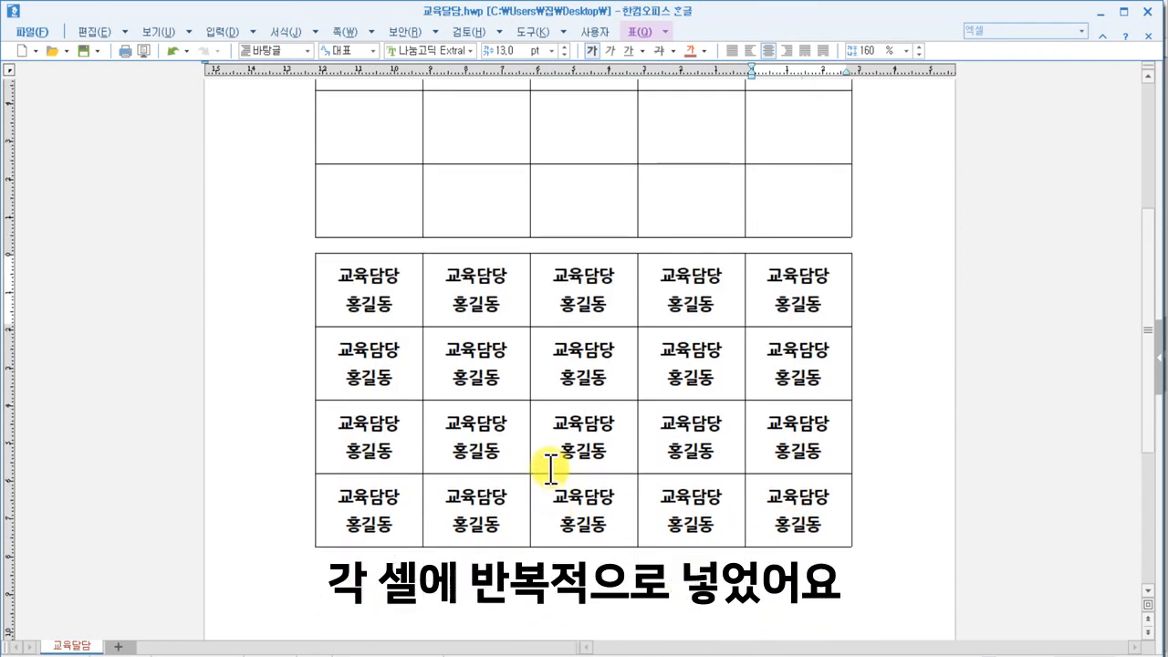
click(369, 270)
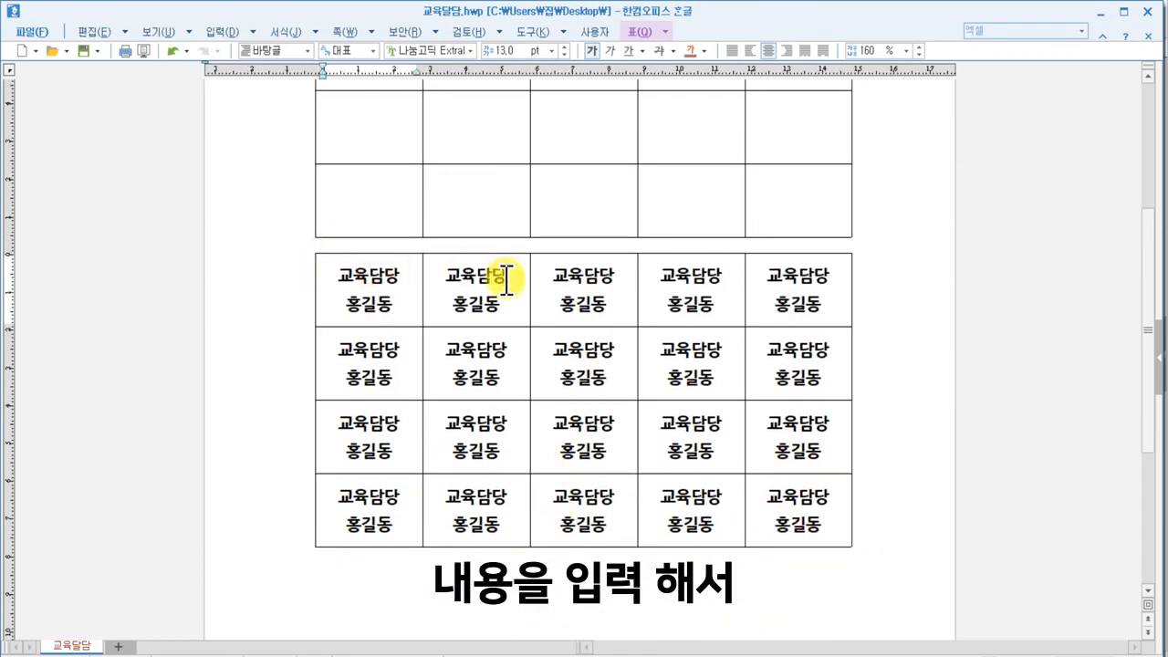
click(615, 286)
scroll(828, 377, up, 1)
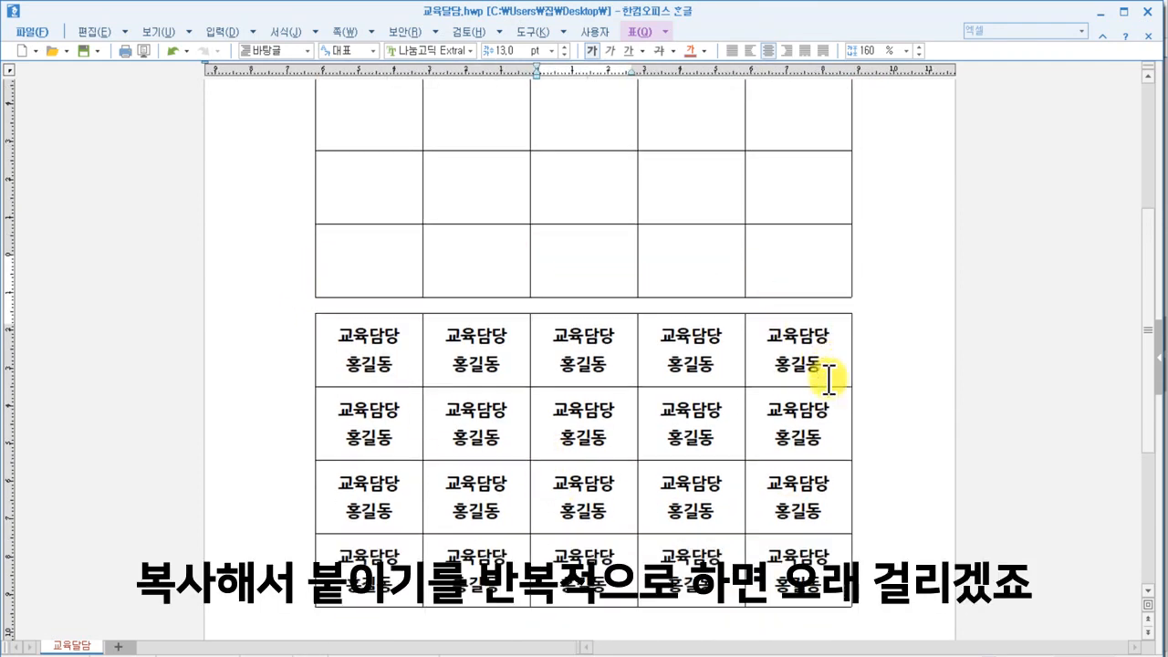
- Enter 교육담당 in the upper table's first cell, with the person's name on a second line
scroll(828, 377, up, 2)
click(368, 181)
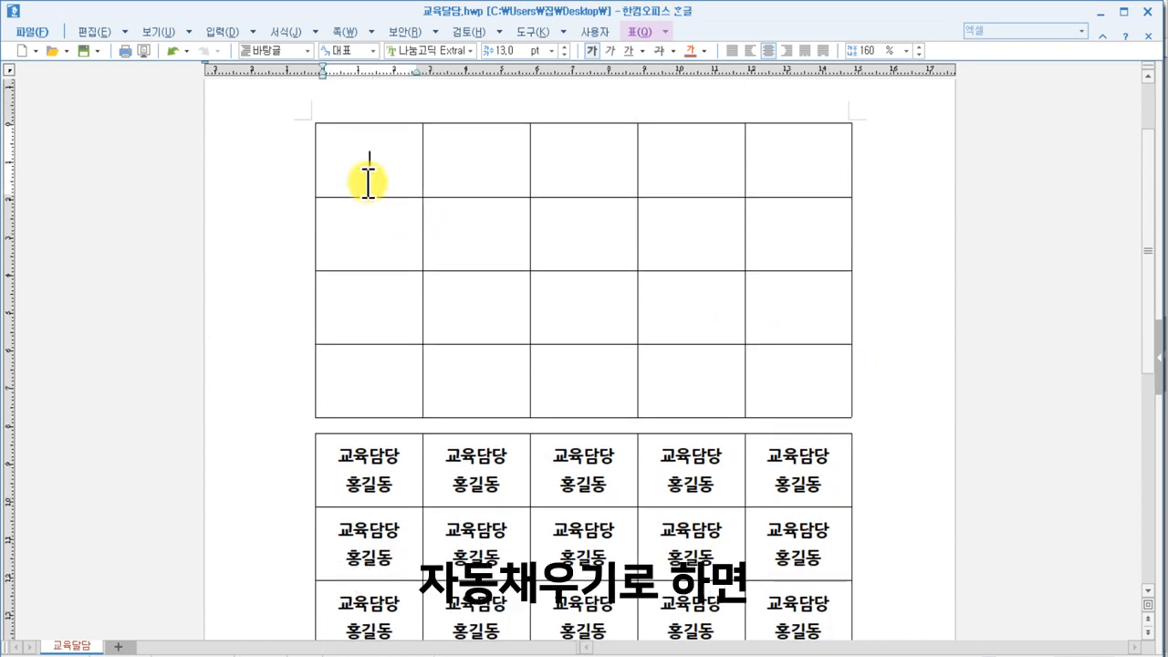
text(교육담당)
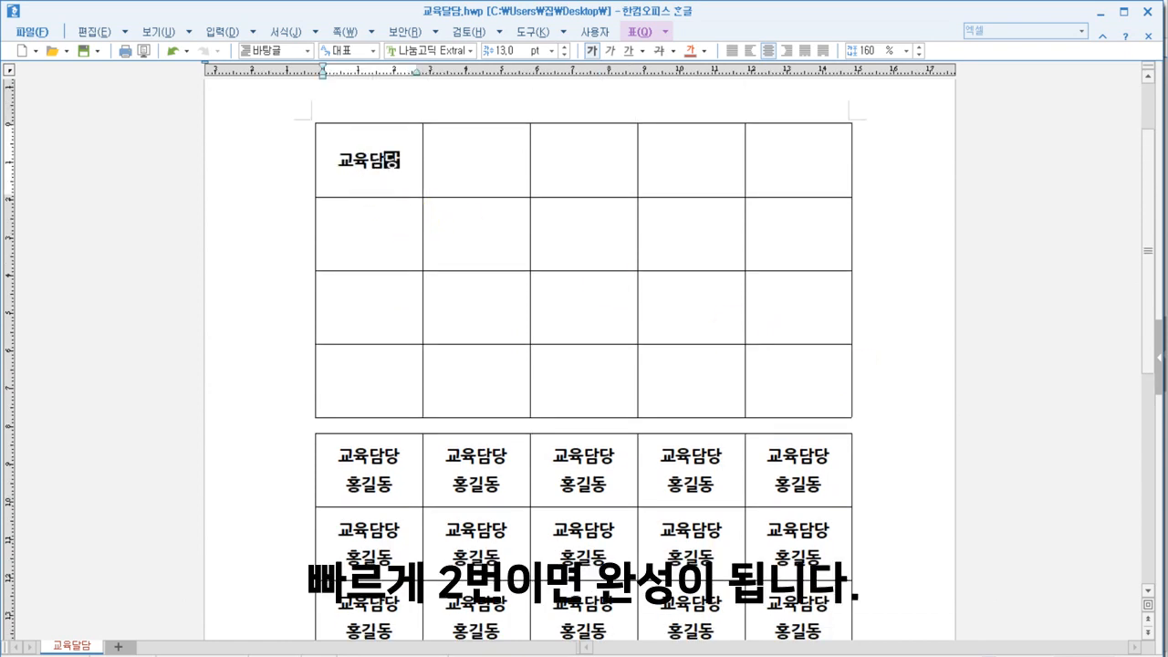
key(Return)
text(홍)
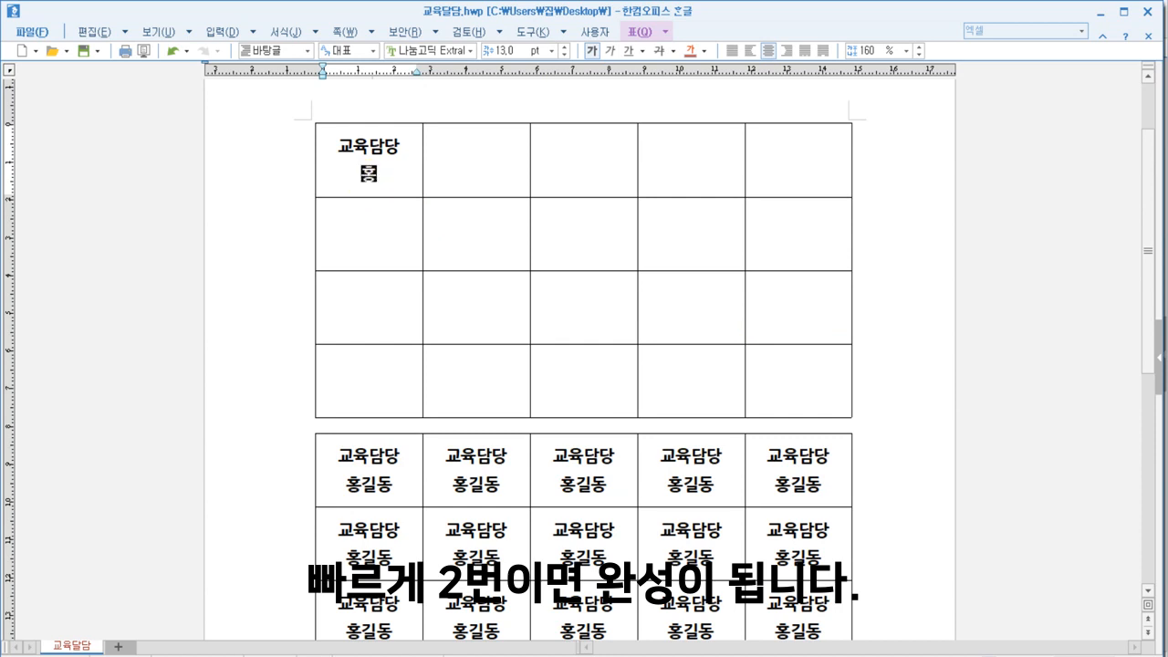
text(길도ㅇ)
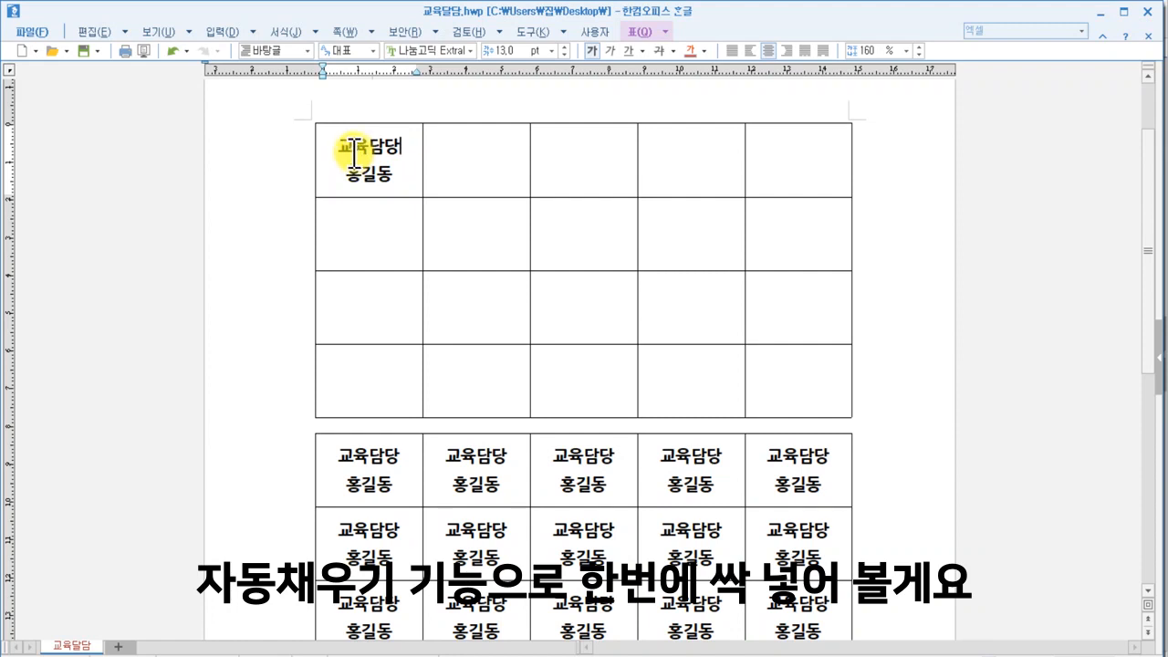
- Fill the whole upper table from its first cell's text with table auto fill (표 자동 채우기)
drag(335, 143, 765, 376)
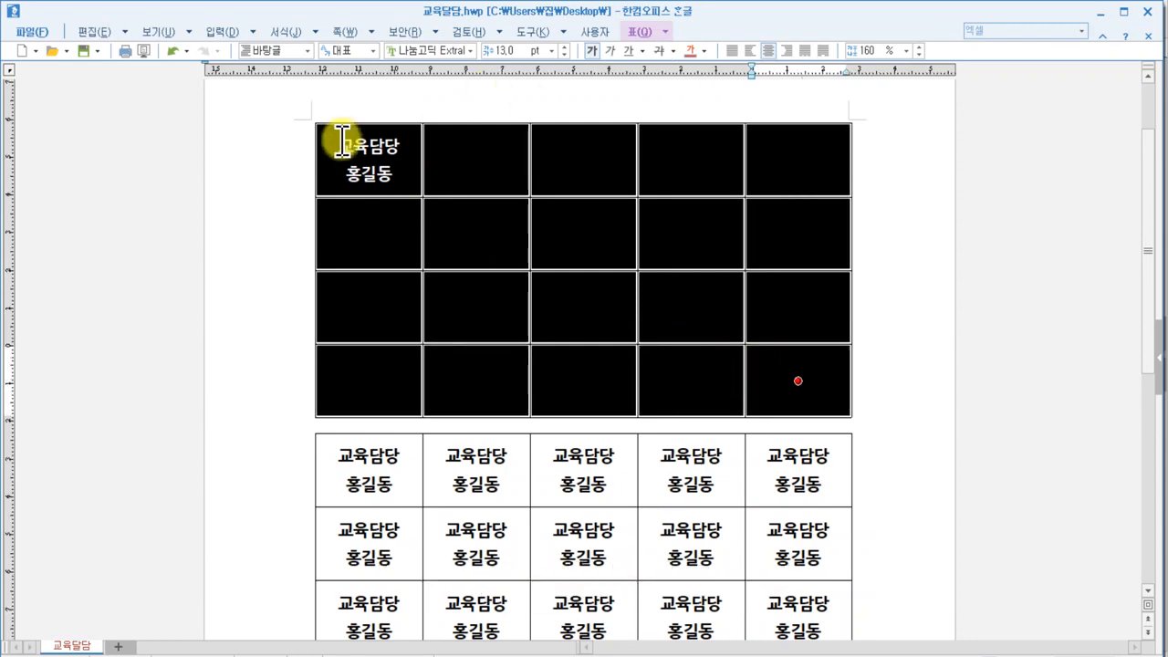
right_click(591, 240)
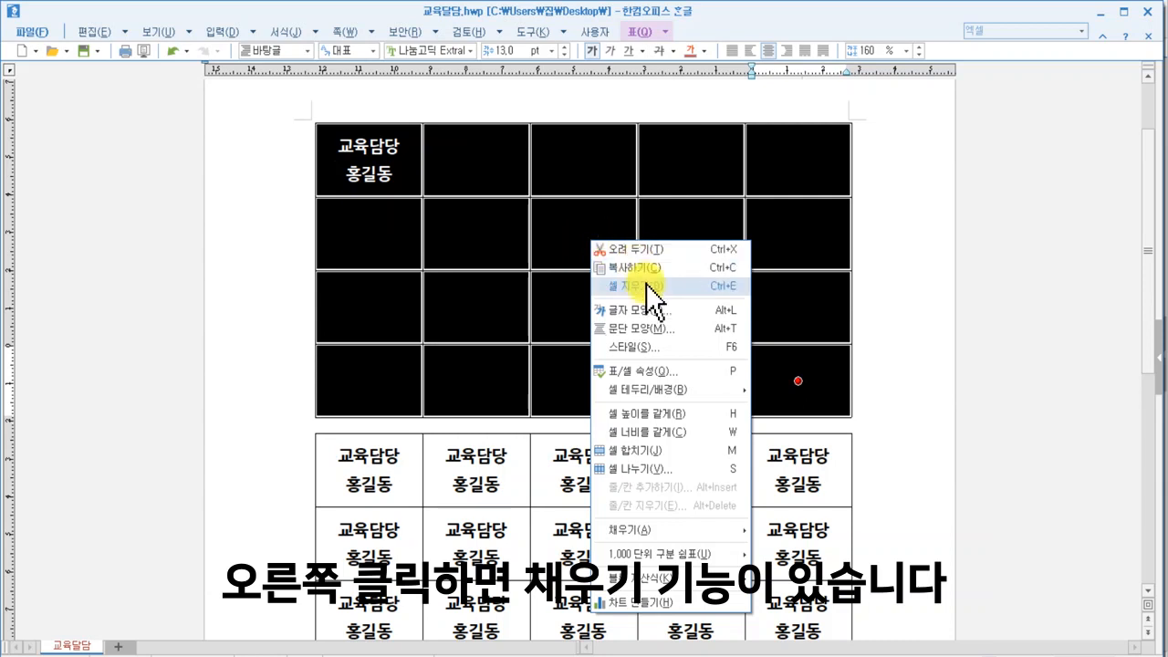
mouse_move(654, 531)
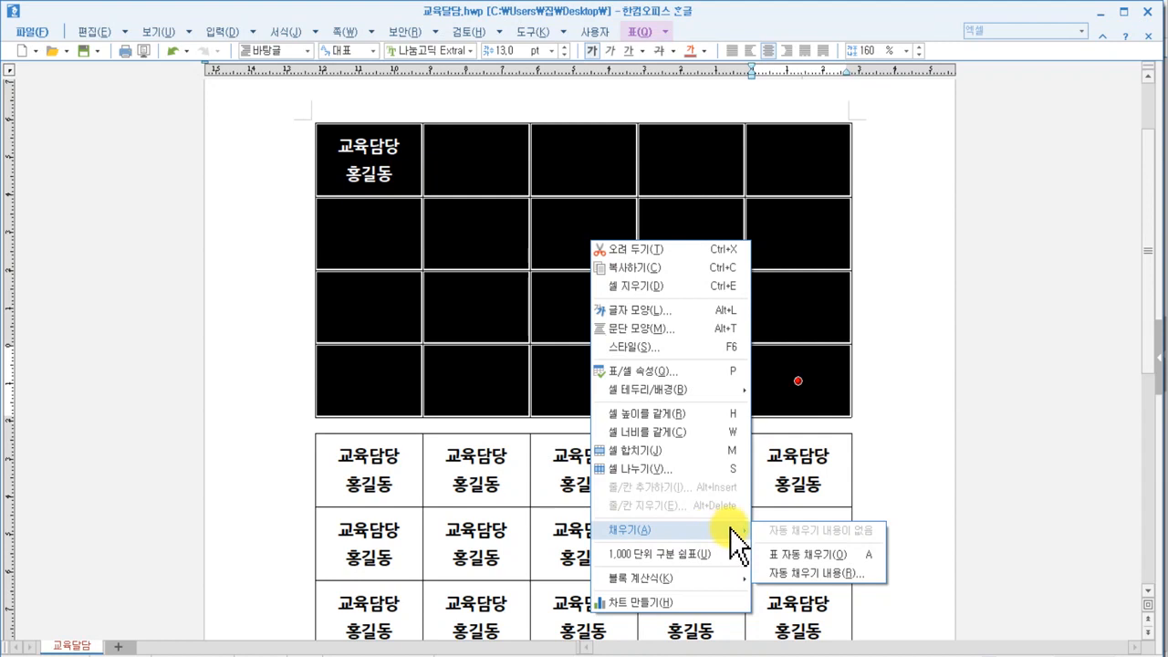
click(817, 555)
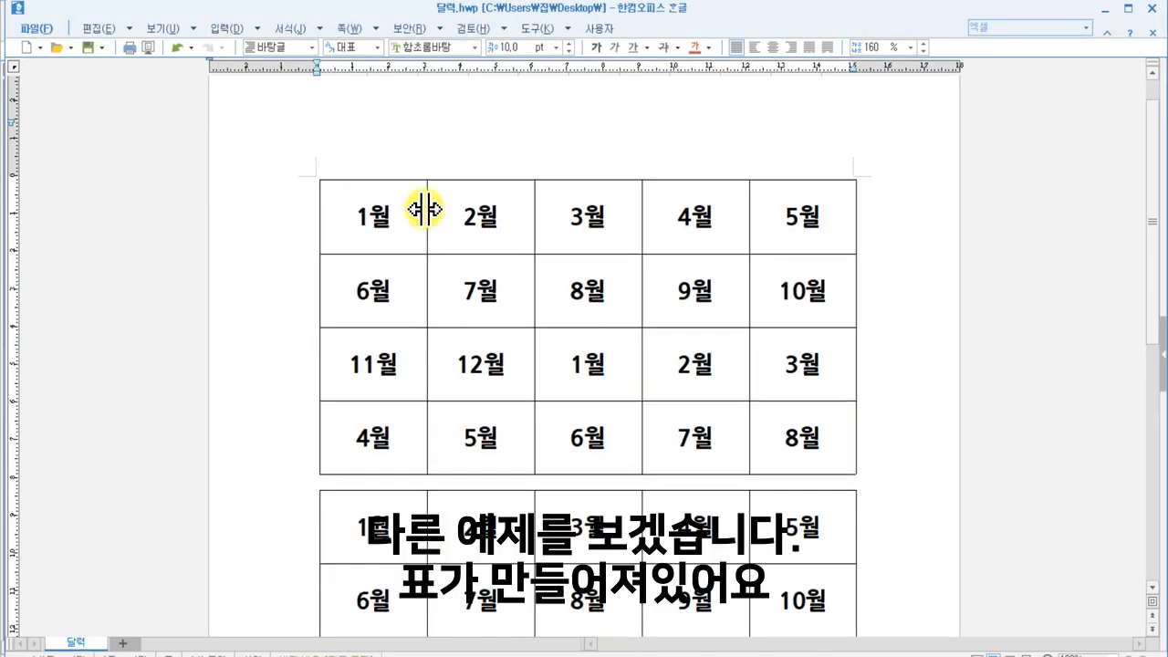
- Clear the month entries from all cells of the upper table in the 달력 document
drag(348, 220, 772, 426)
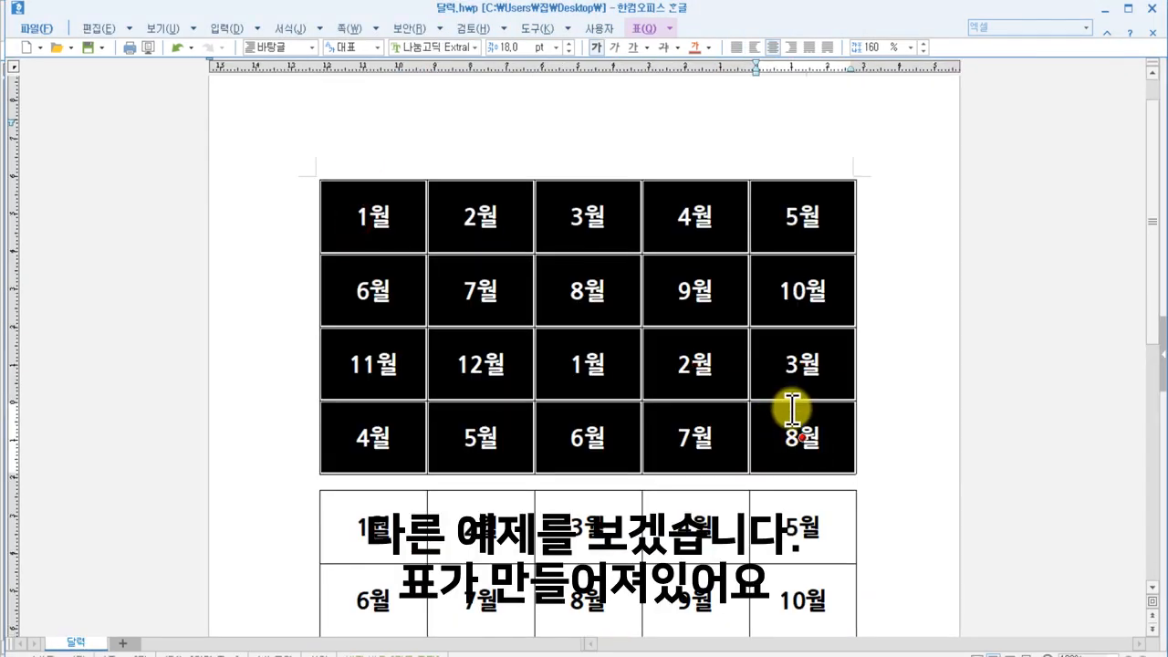
key(Delete)
click(887, 342)
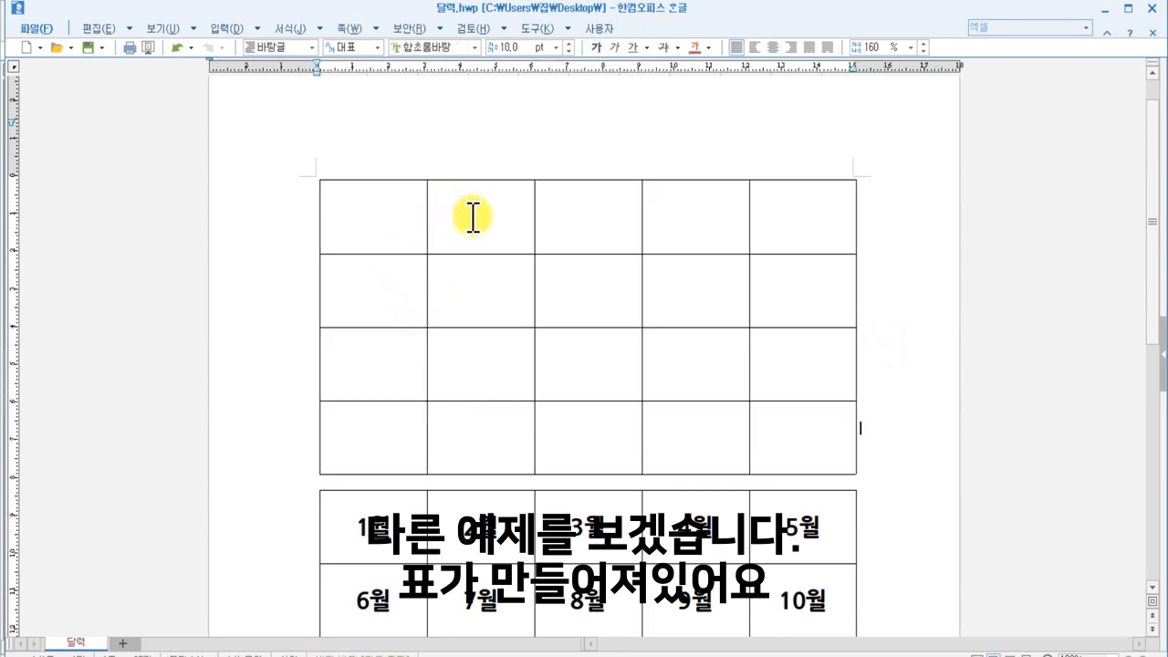
- Examine how the month values progress from cell to cell in the lower table's first row
scroll(484, 223, down, 3)
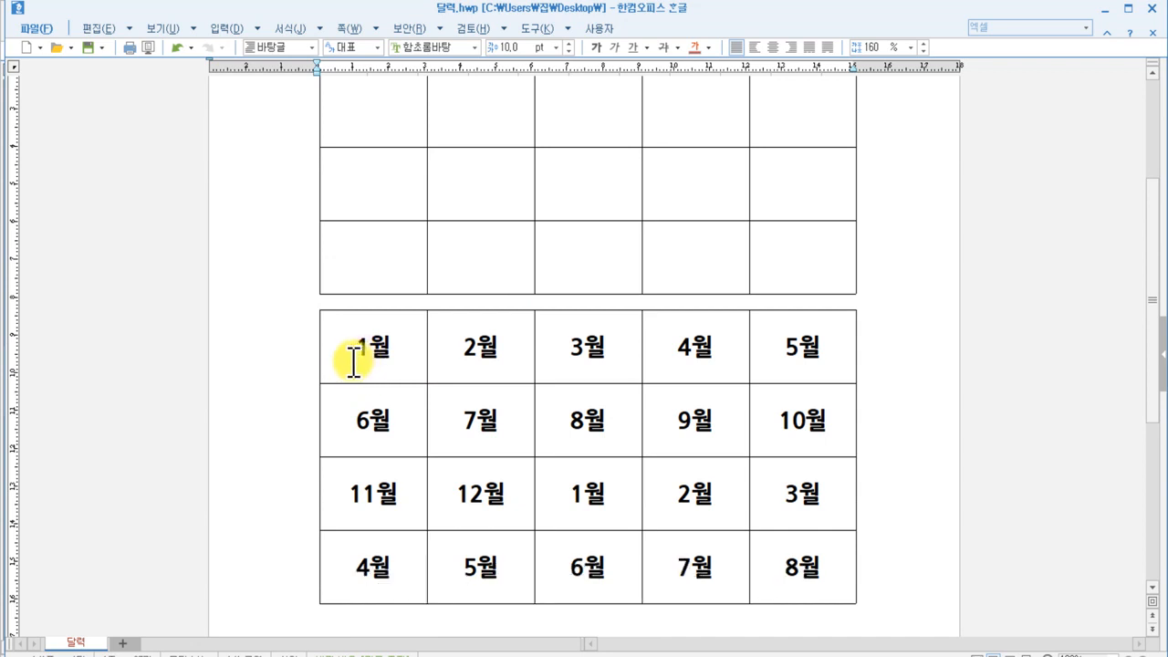
drag(356, 357, 393, 365)
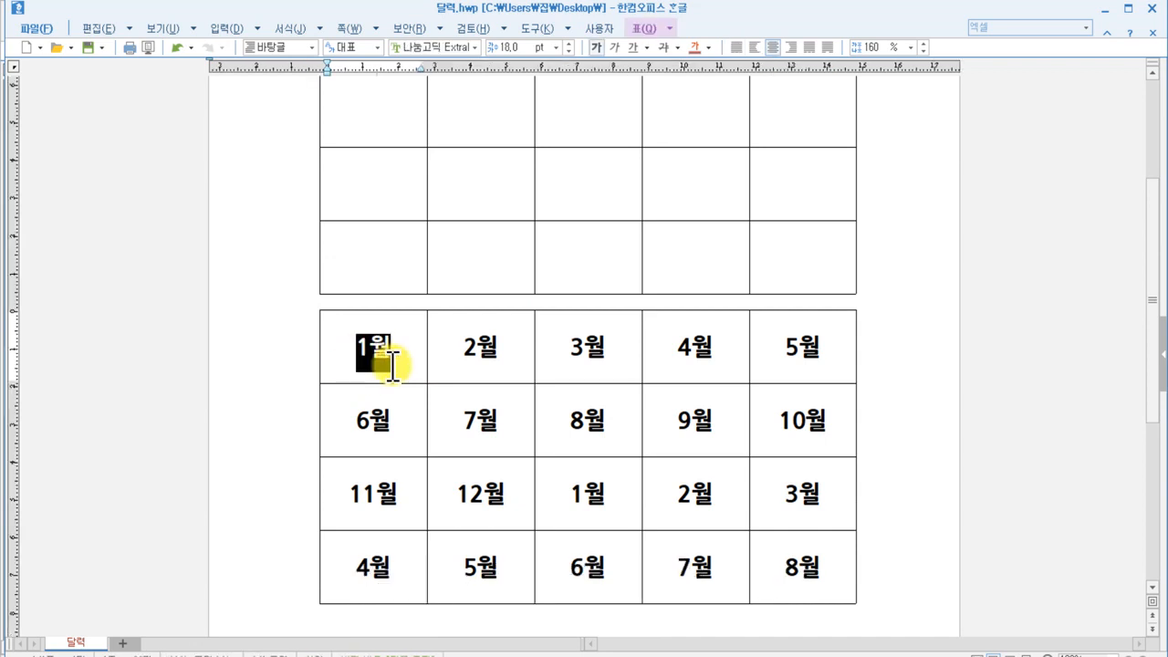
click(469, 352)
click(374, 348)
drag(455, 345, 483, 347)
drag(560, 346, 613, 350)
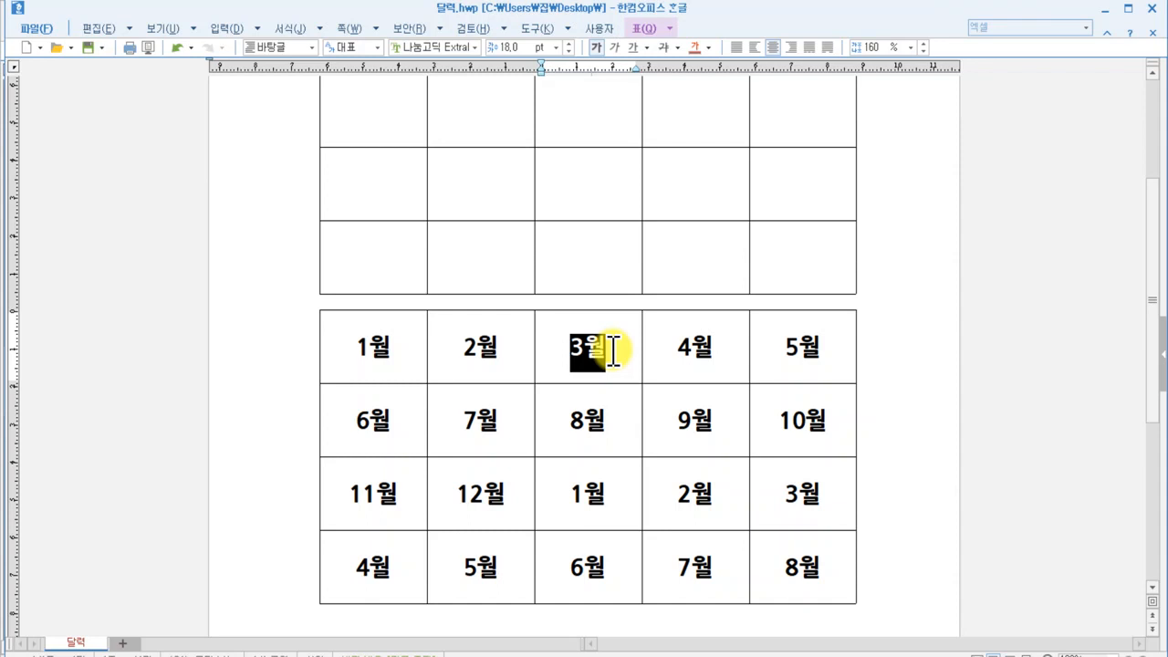
click(377, 357)
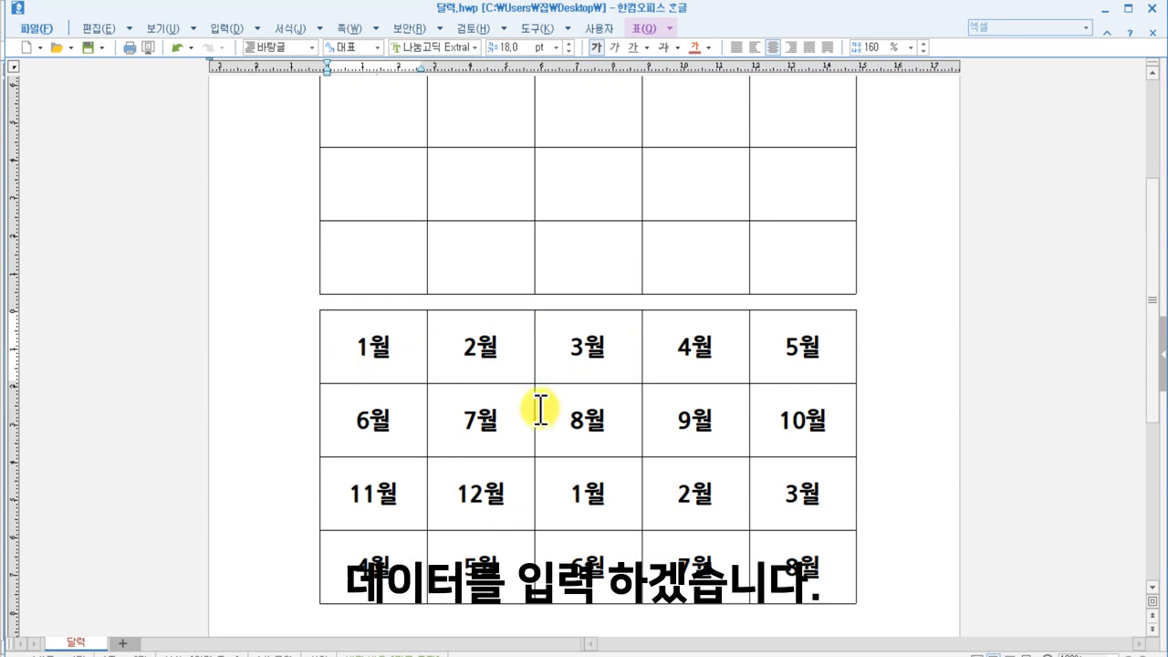
- Enter 1월 in the first cell and 2월 in the second cell of the upper table's top row
scroll(539, 409, up, 1)
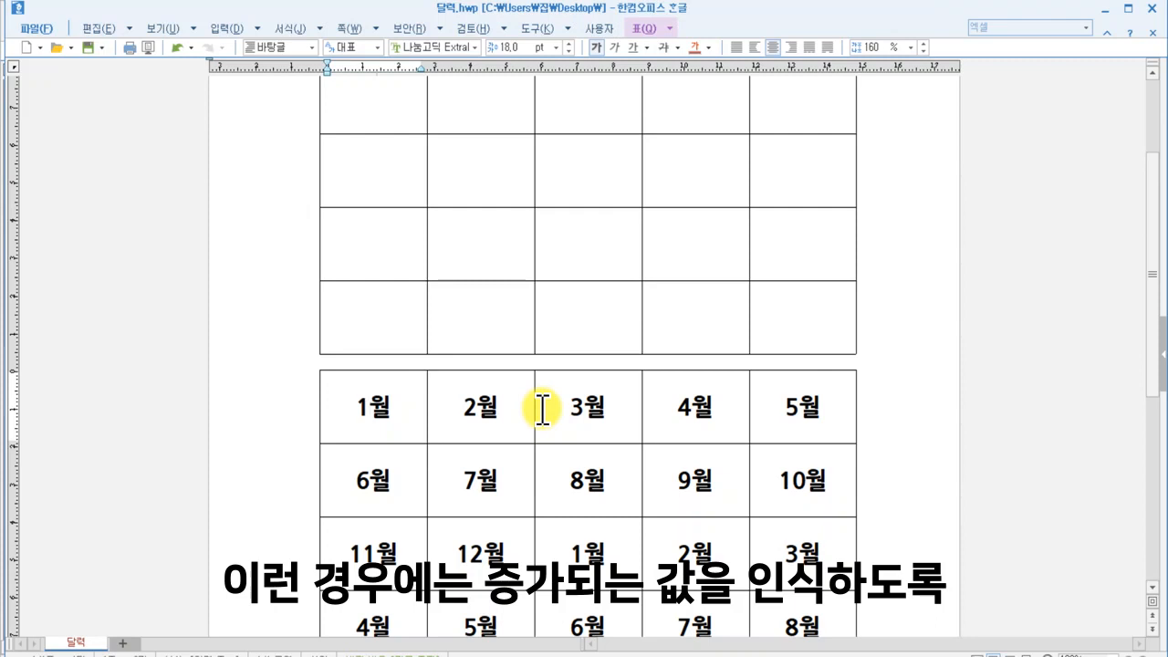
scroll(539, 406, up, 1)
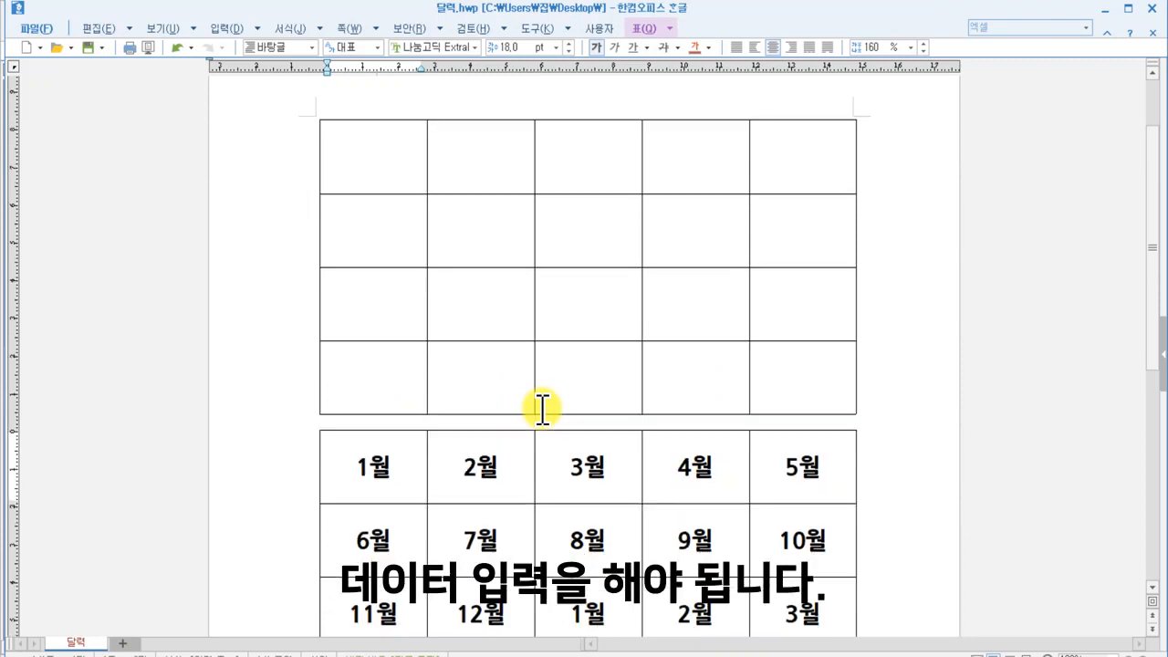
click(382, 170)
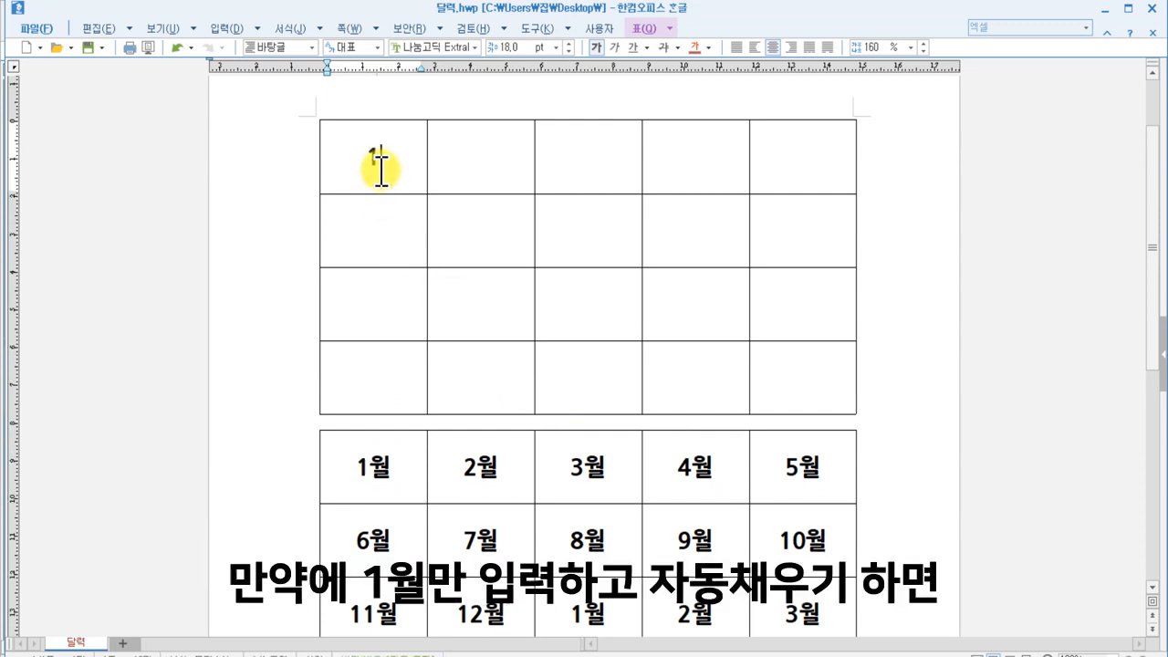
text(1월)
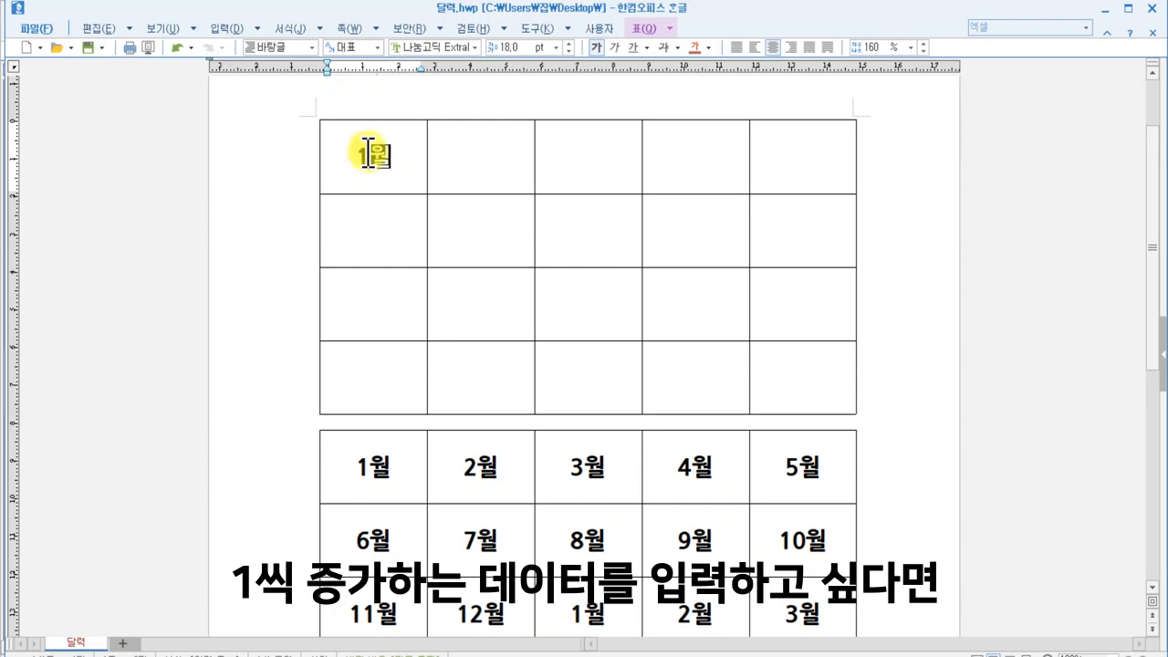
click(473, 154)
text(2월)
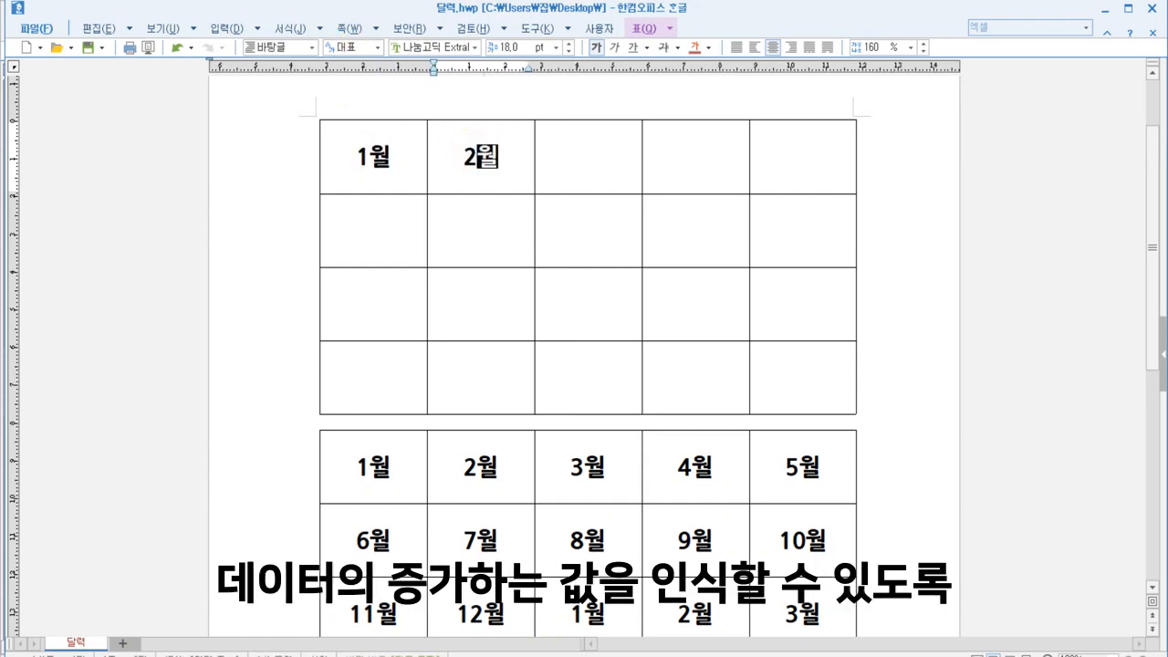
click(472, 155)
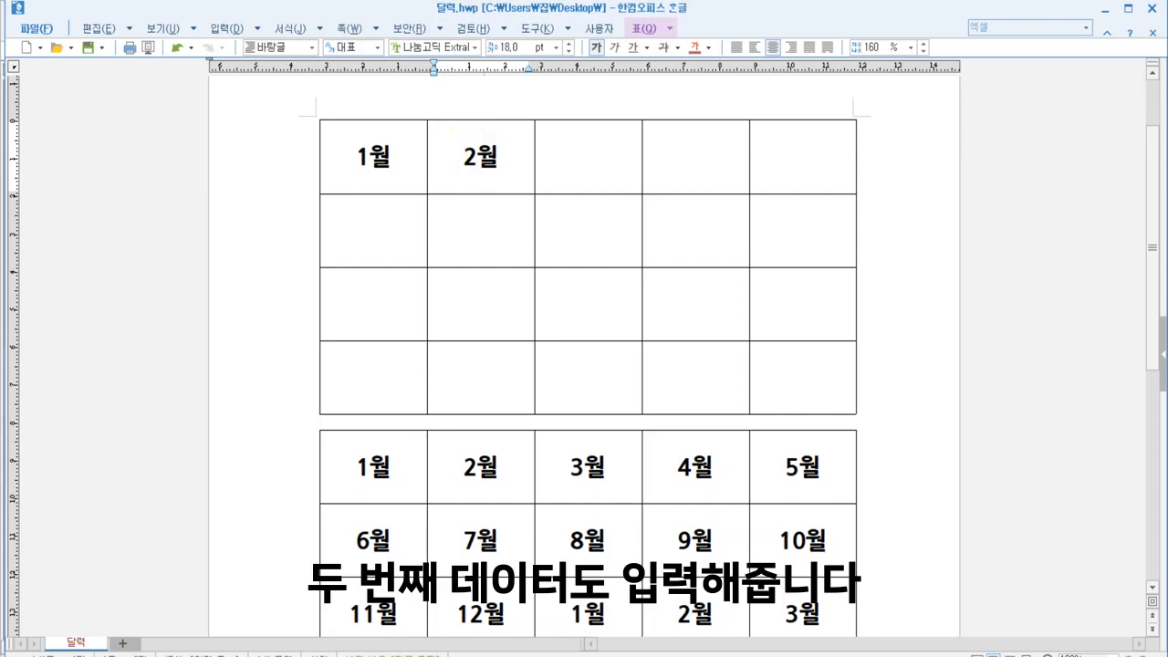
click(391, 149)
click(480, 155)
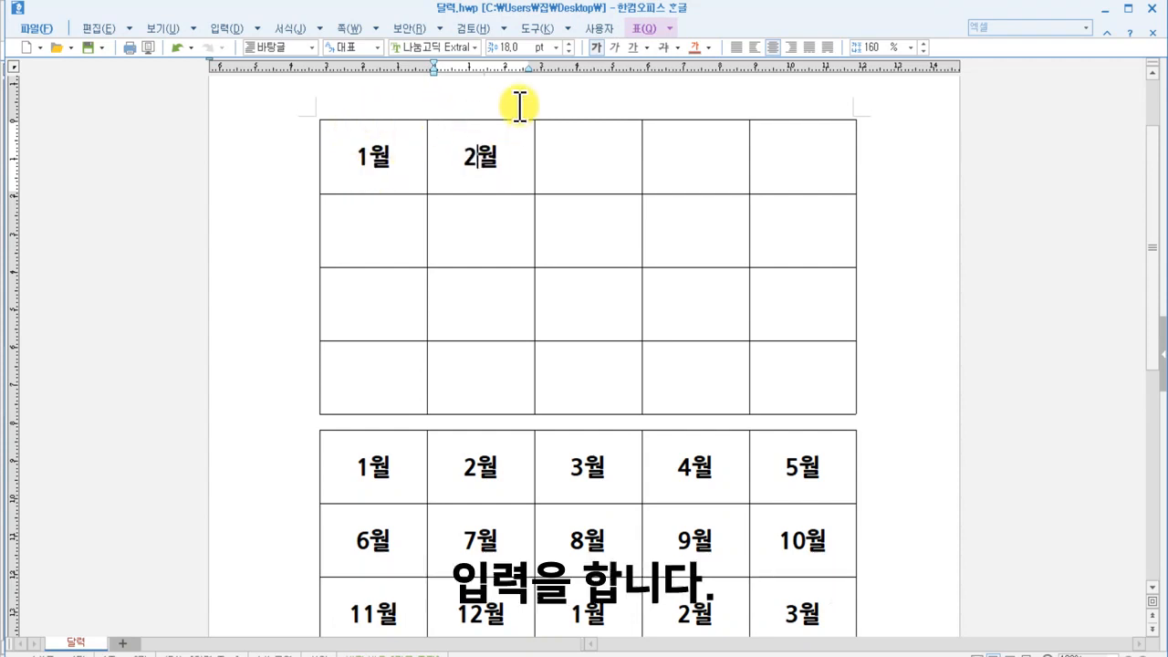
click(594, 161)
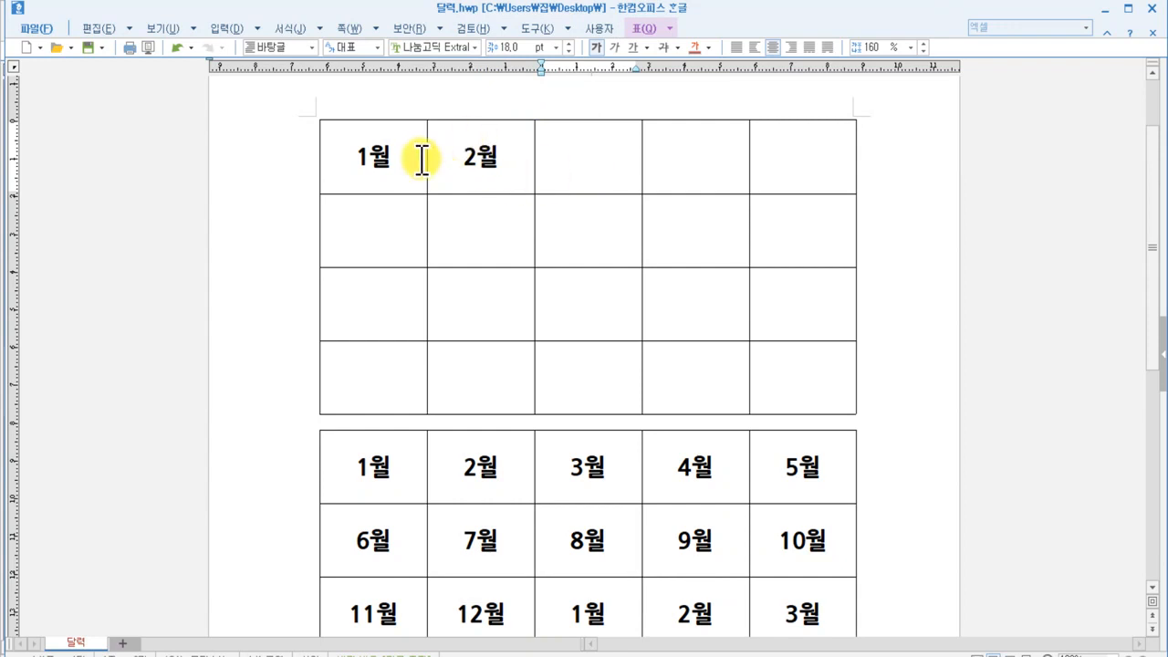
drag(386, 157, 444, 156)
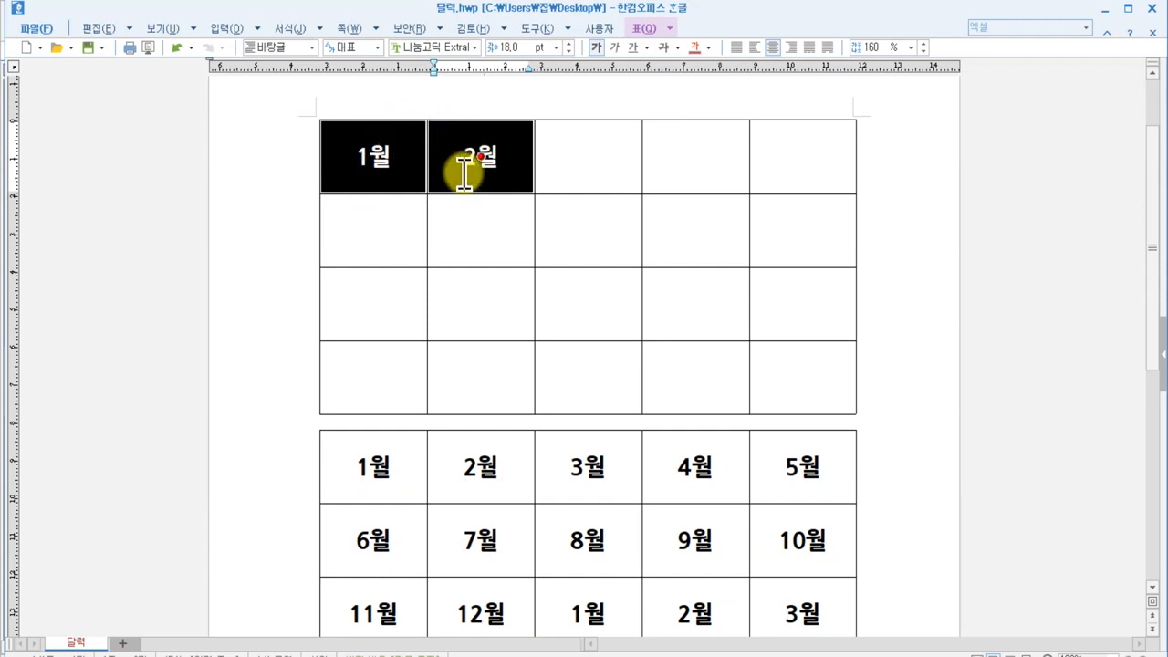
click(883, 216)
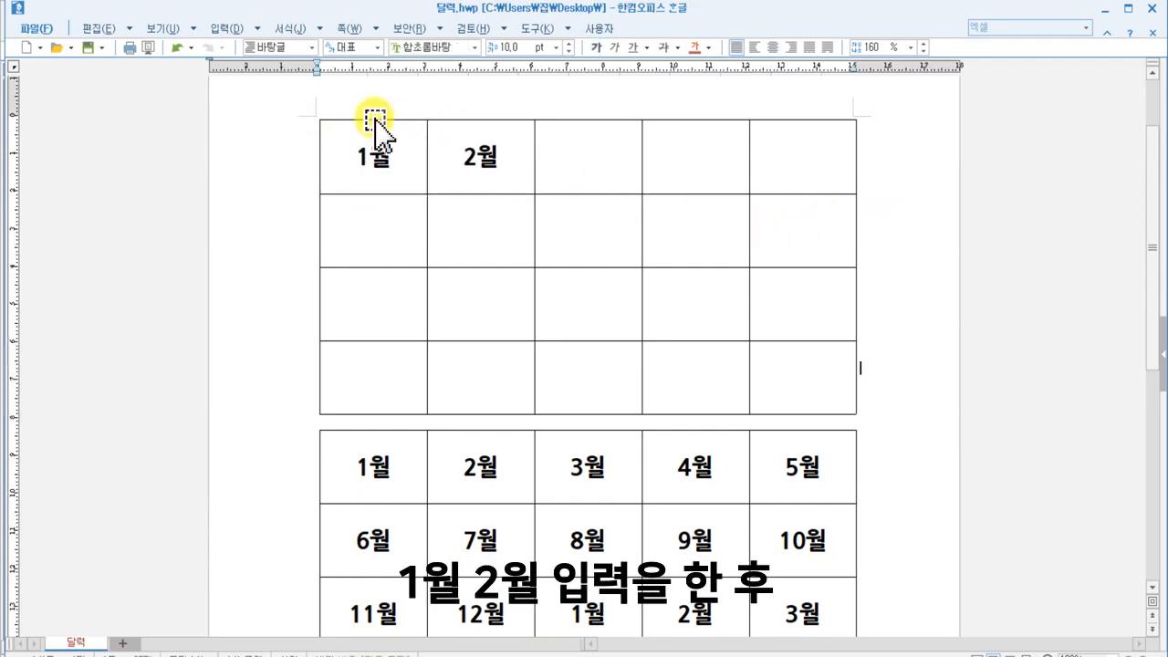
- Fill the whole upper table with the month series continuing from 1월 and 2월 using table auto fill (표 자동 채우기)
drag(376, 157, 777, 365)
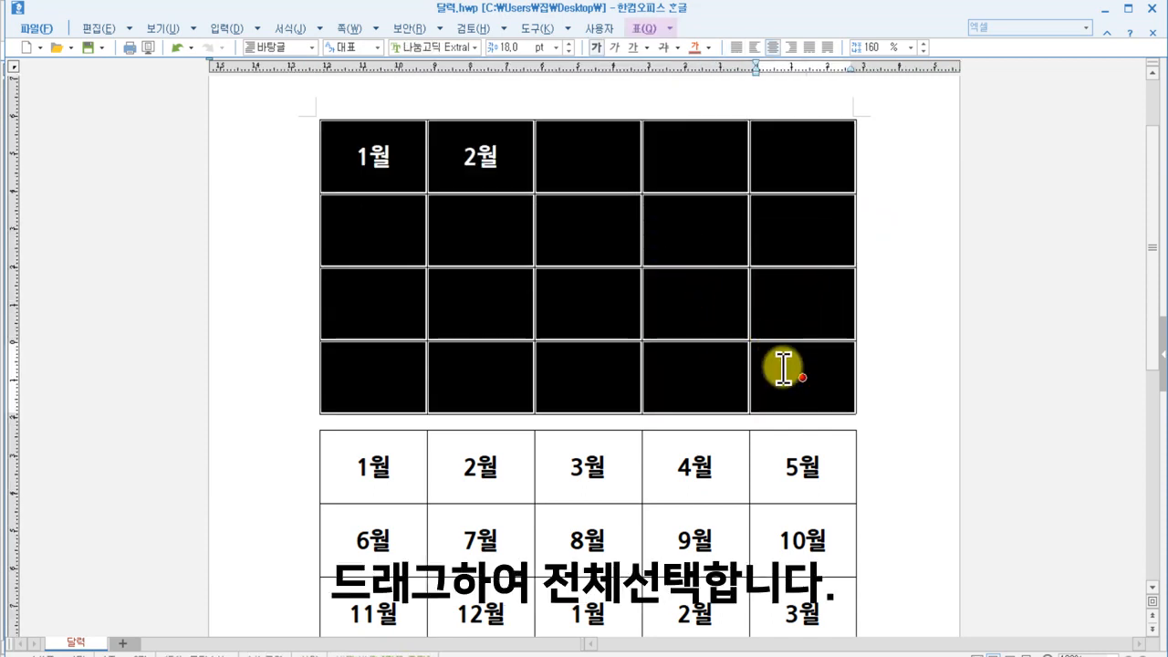
right_click(580, 232)
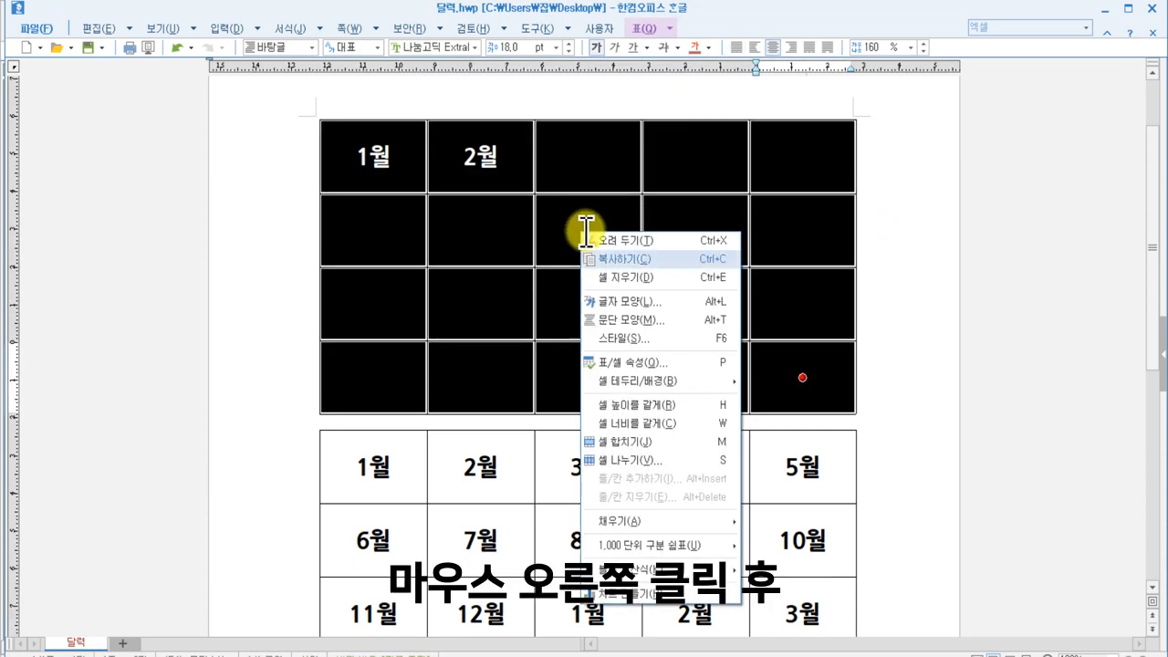
mouse_move(701, 528)
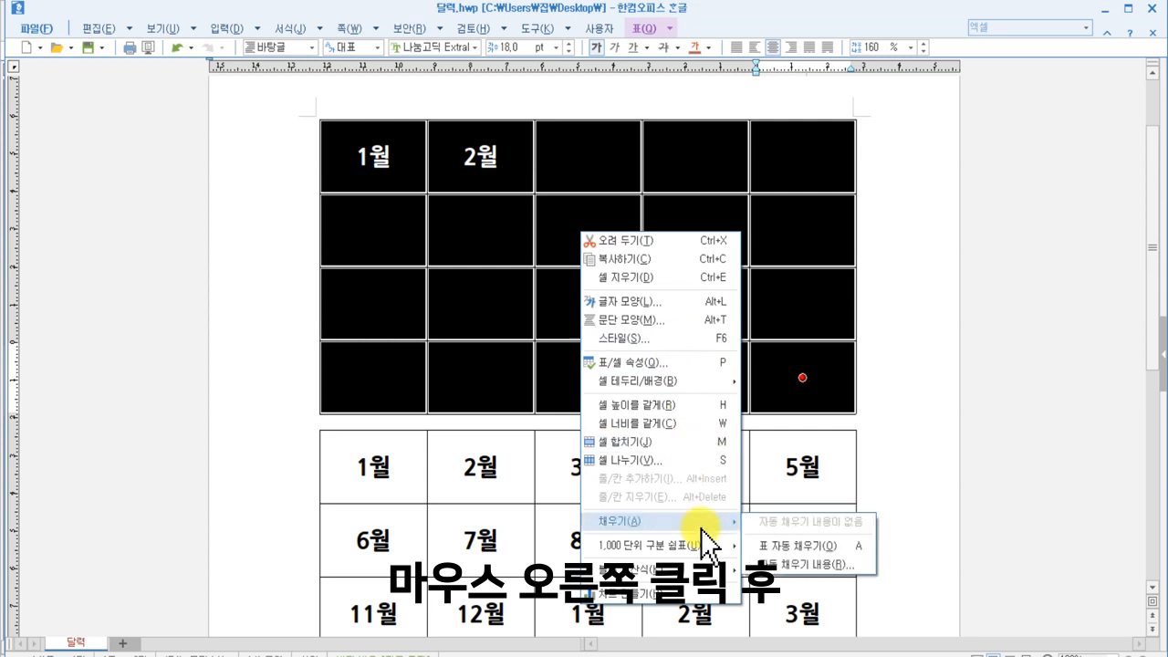
click(806, 546)
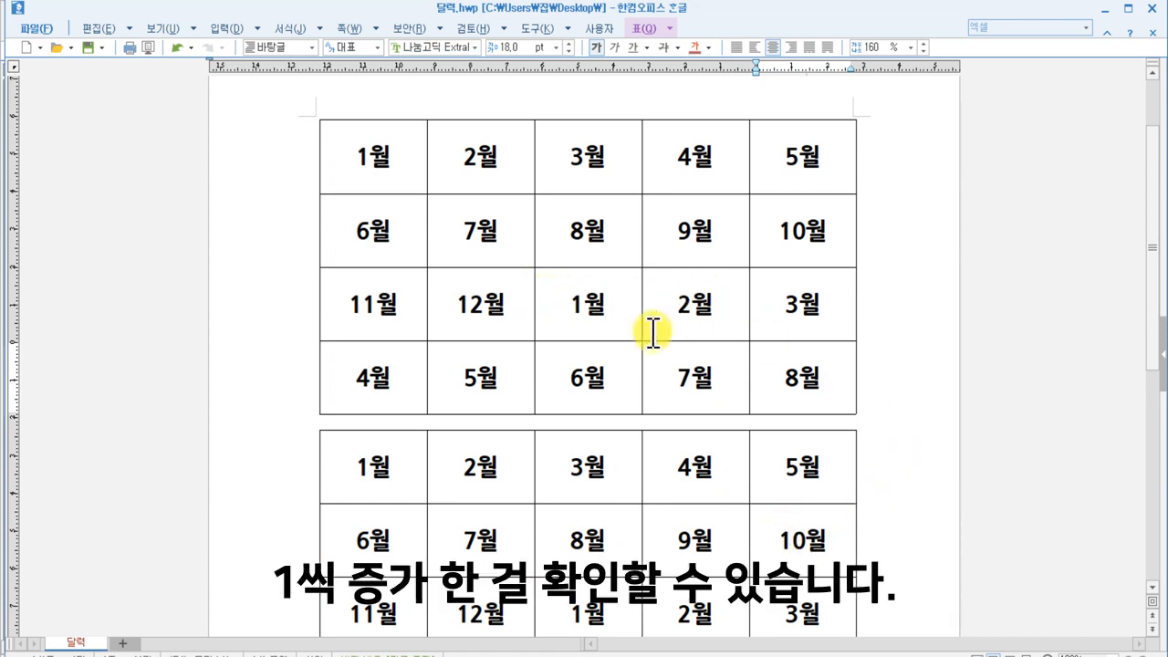
drag(504, 304, 452, 304)
drag(569, 304, 819, 315)
click(373, 391)
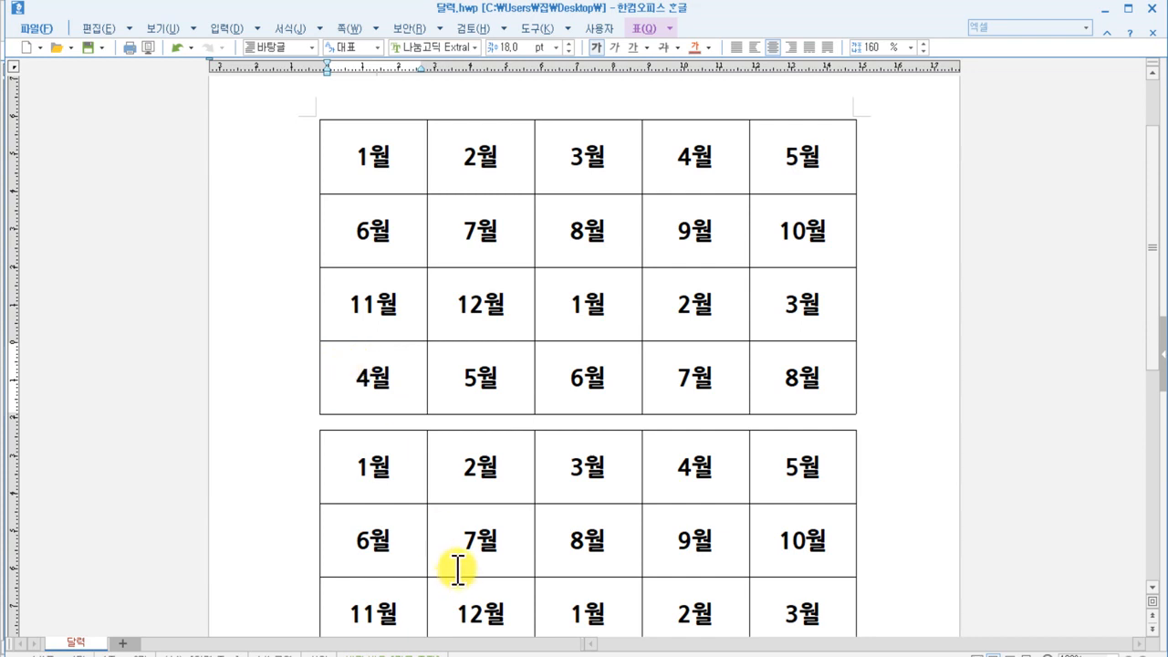
- Switch to the 주소라벨 document and look through its repeated sender-address labels from the first row to the last
mouse_move(630, 656)
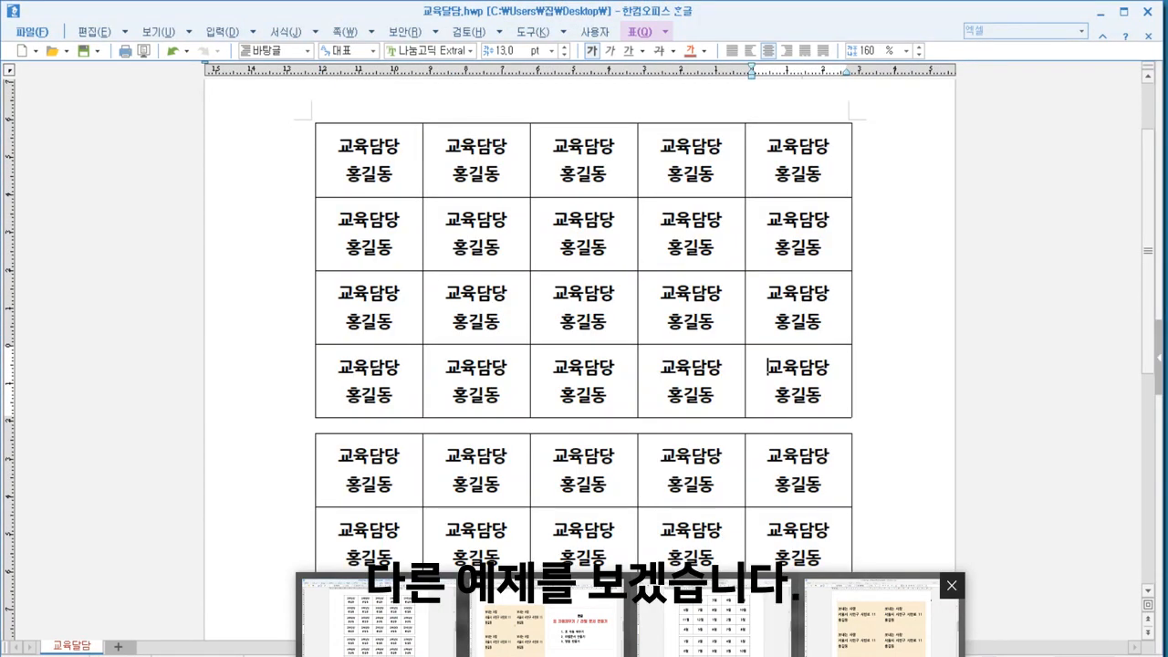
click(884, 621)
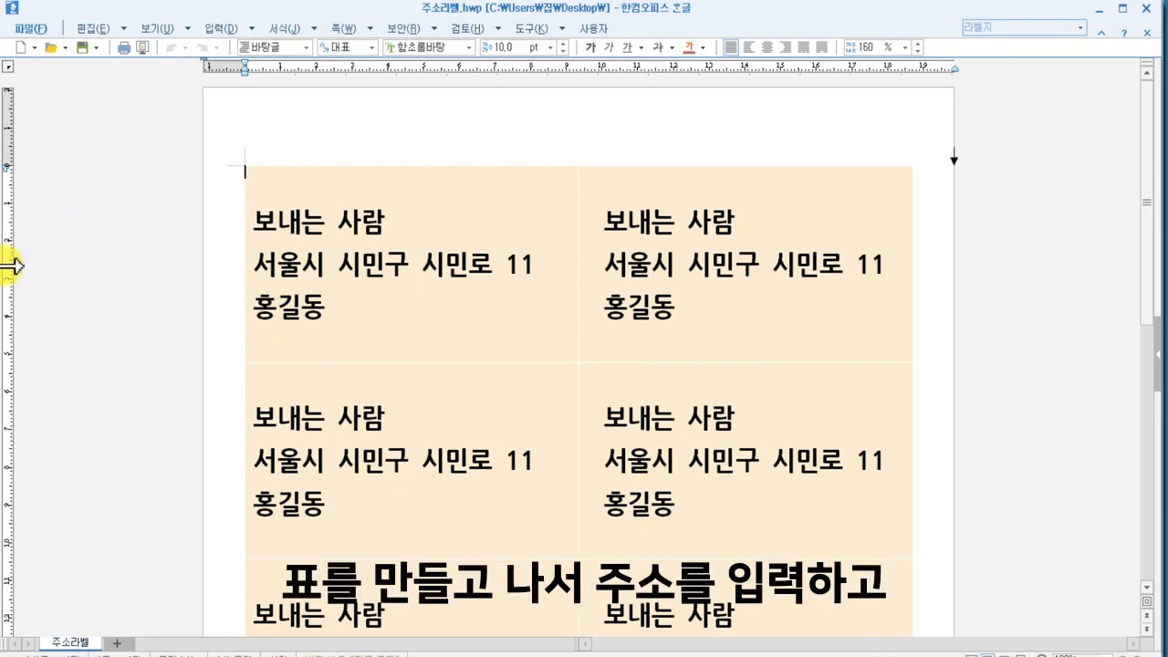
click(455, 192)
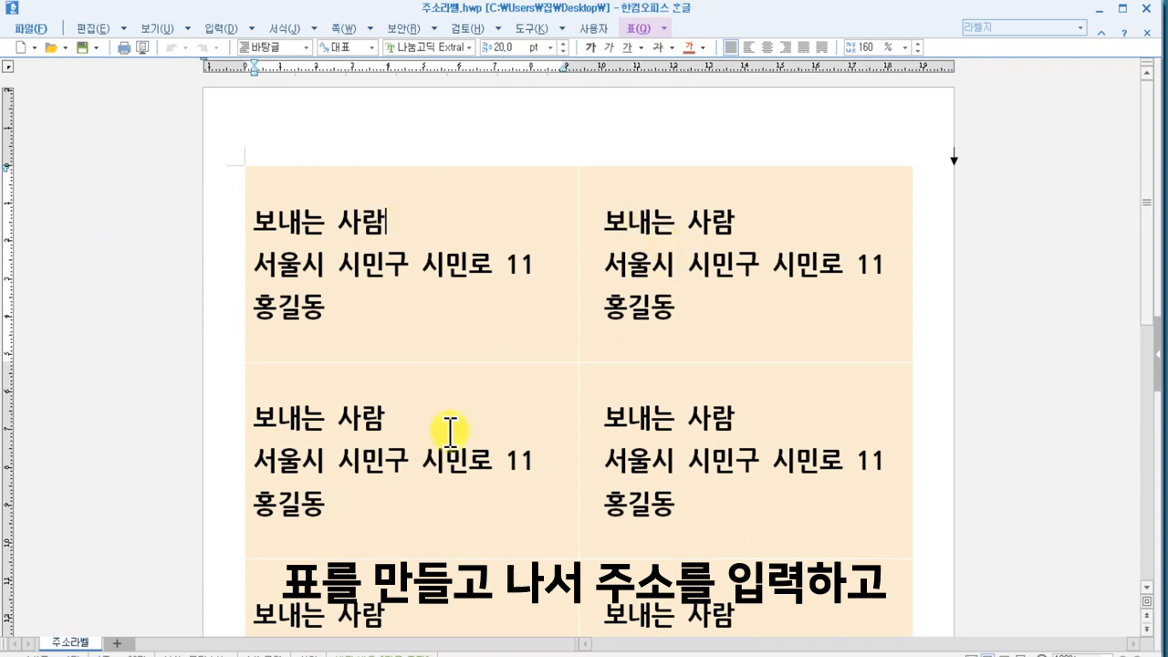
click(686, 461)
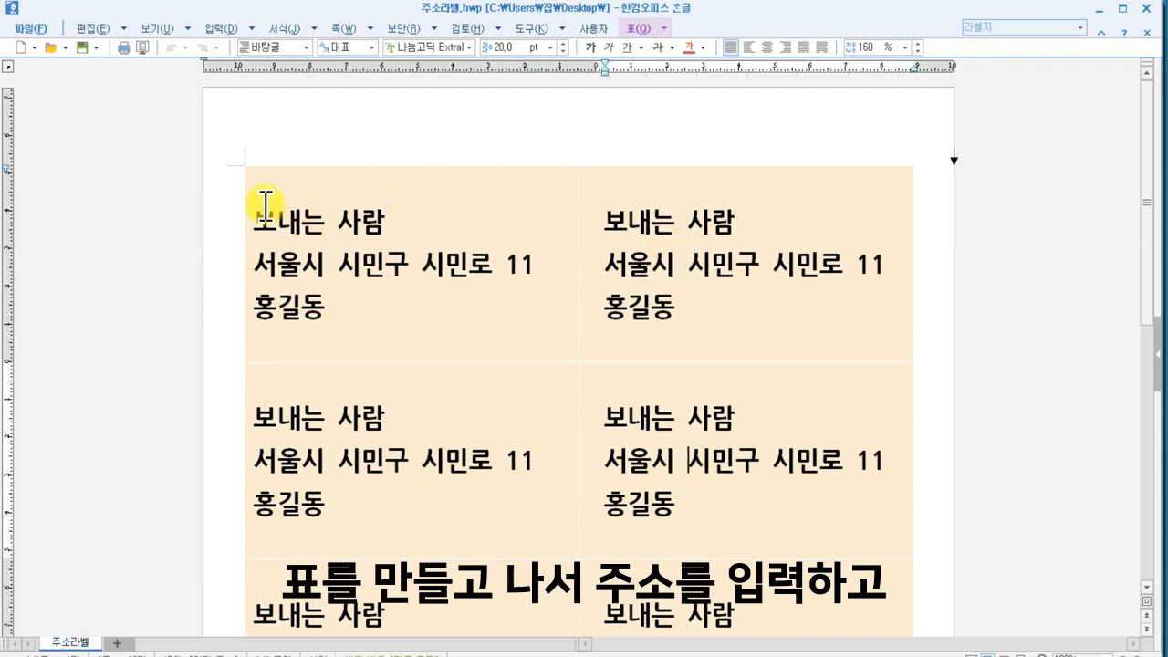
drag(252, 217, 380, 302)
click(402, 306)
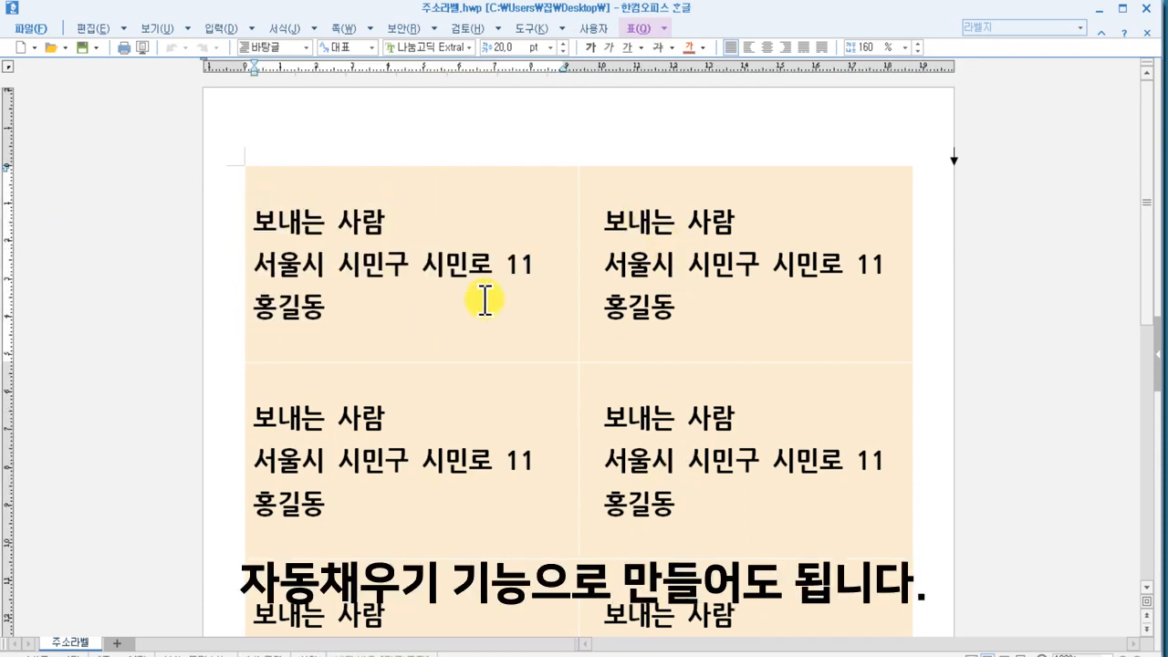
scroll(456, 490, down, 3)
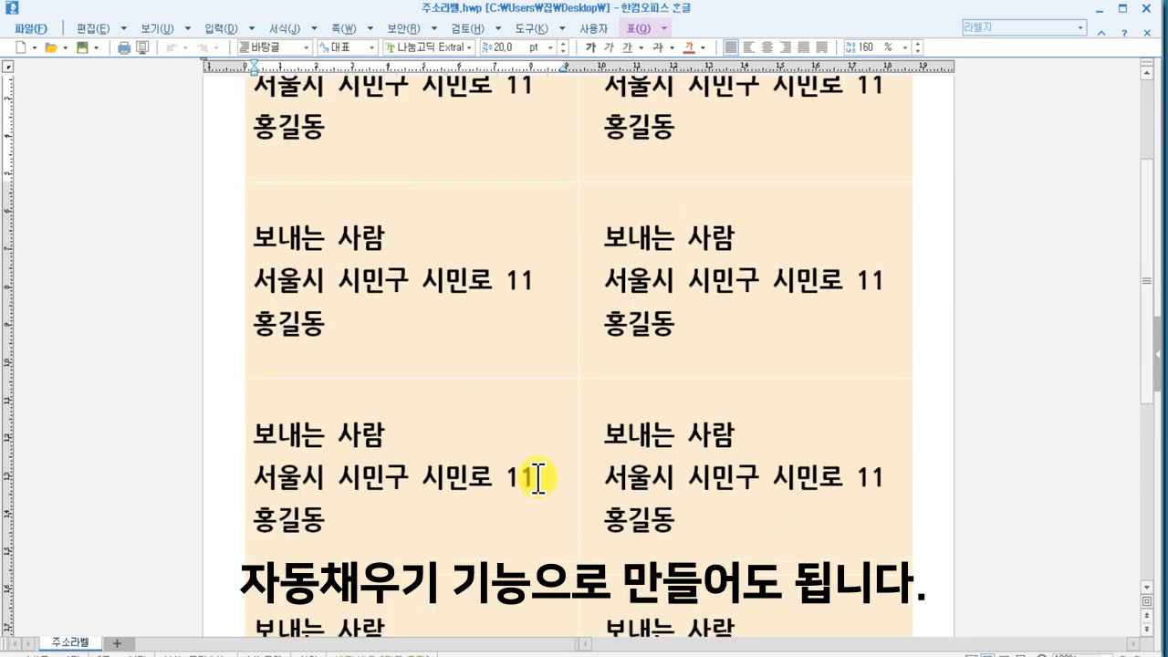
scroll(539, 480, down, 6)
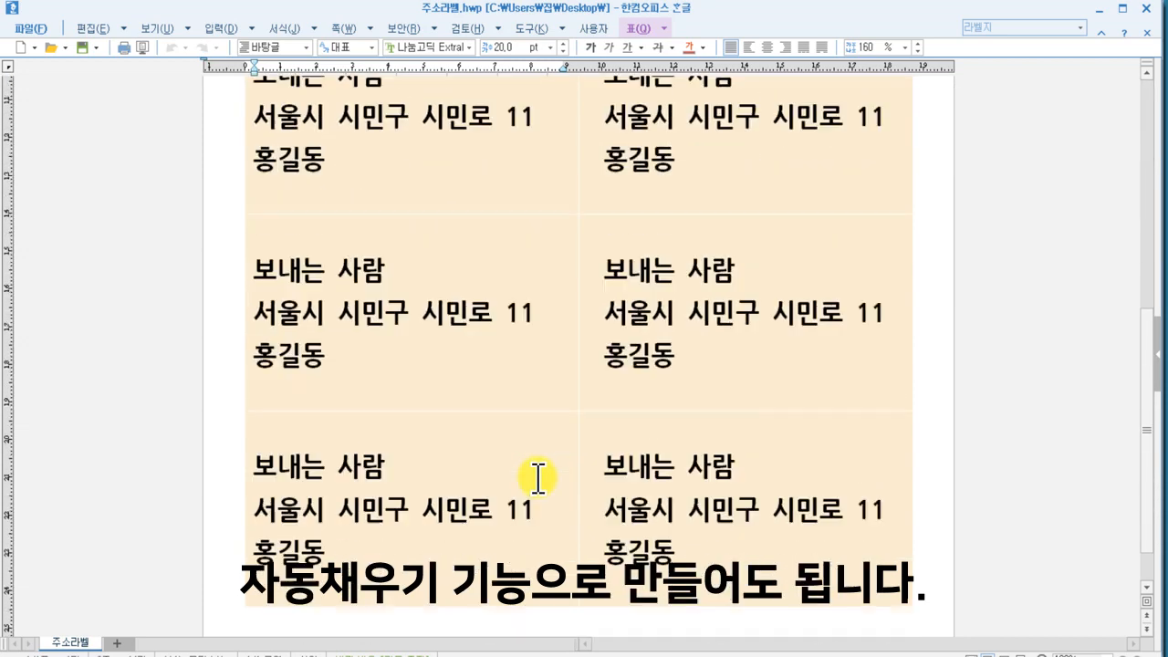
scroll(538, 479, down, 1)
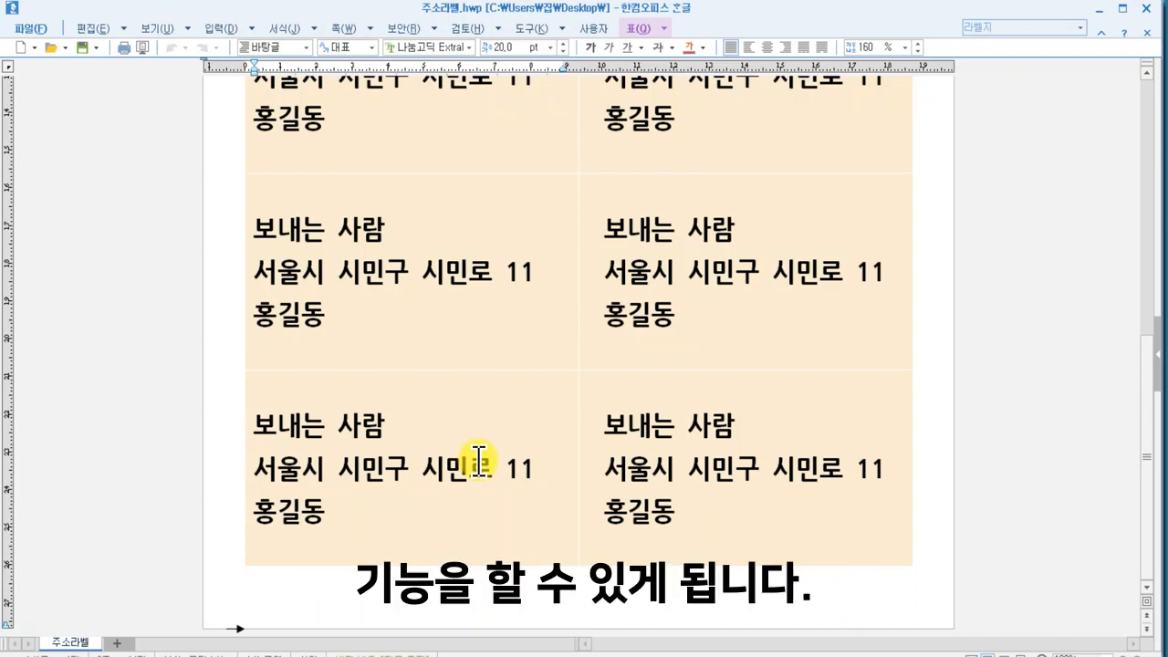
scroll(844, 538, down, 3)
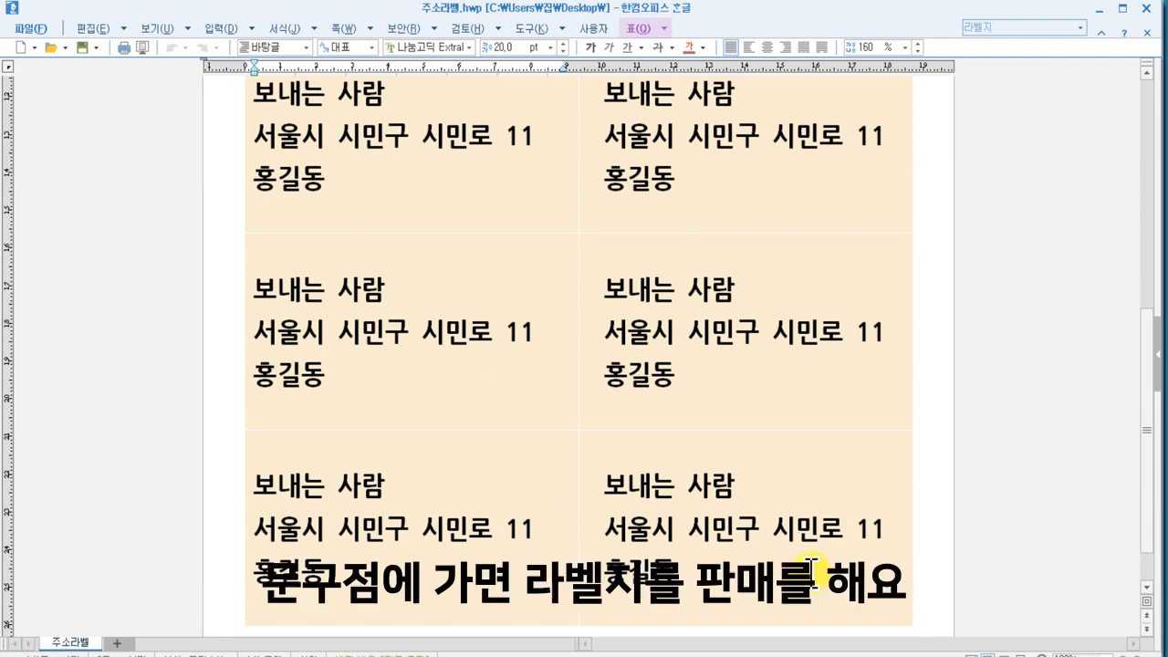
scroll(818, 563, up, 6)
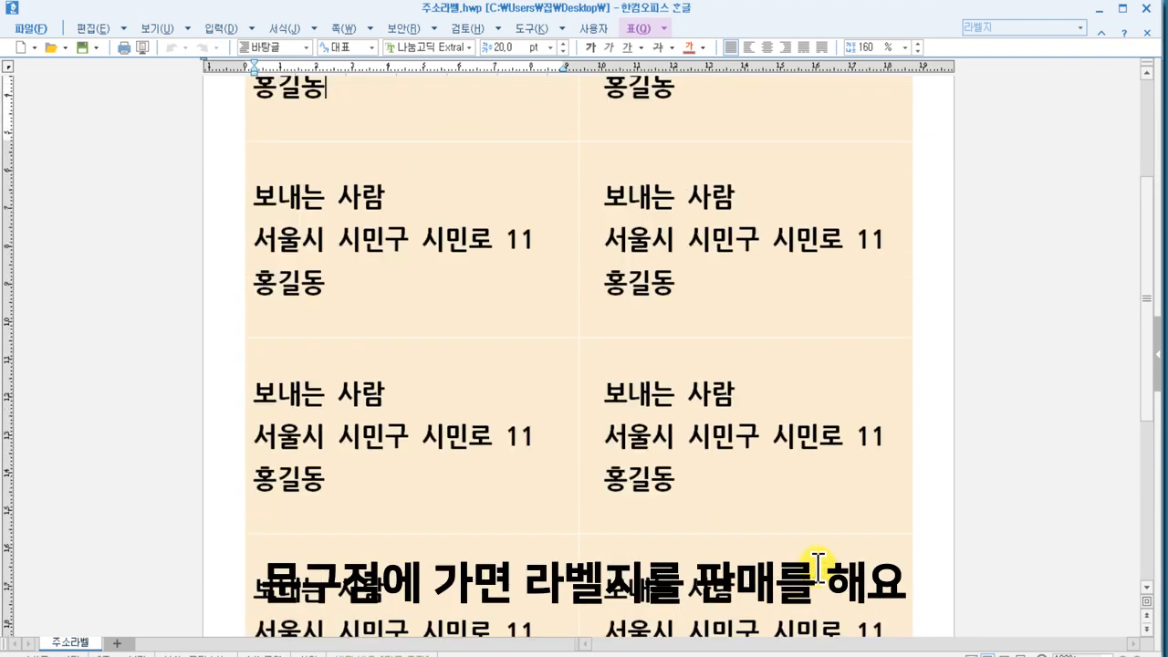
scroll(819, 563, up, 3)
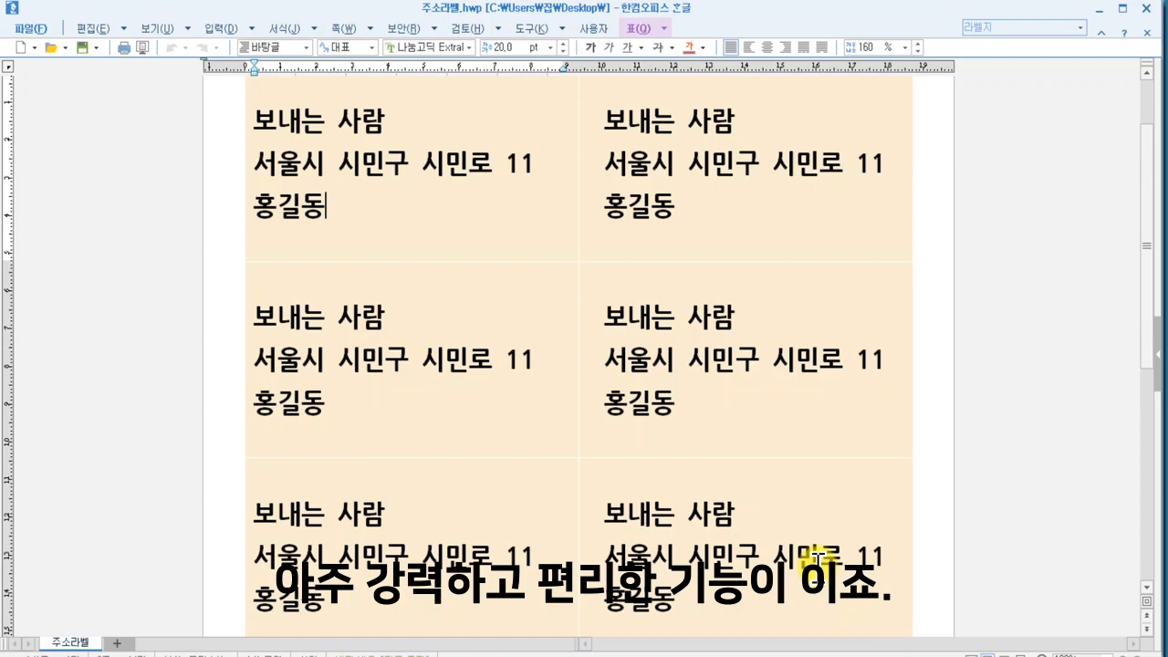
scroll(637, 511, up, 3)
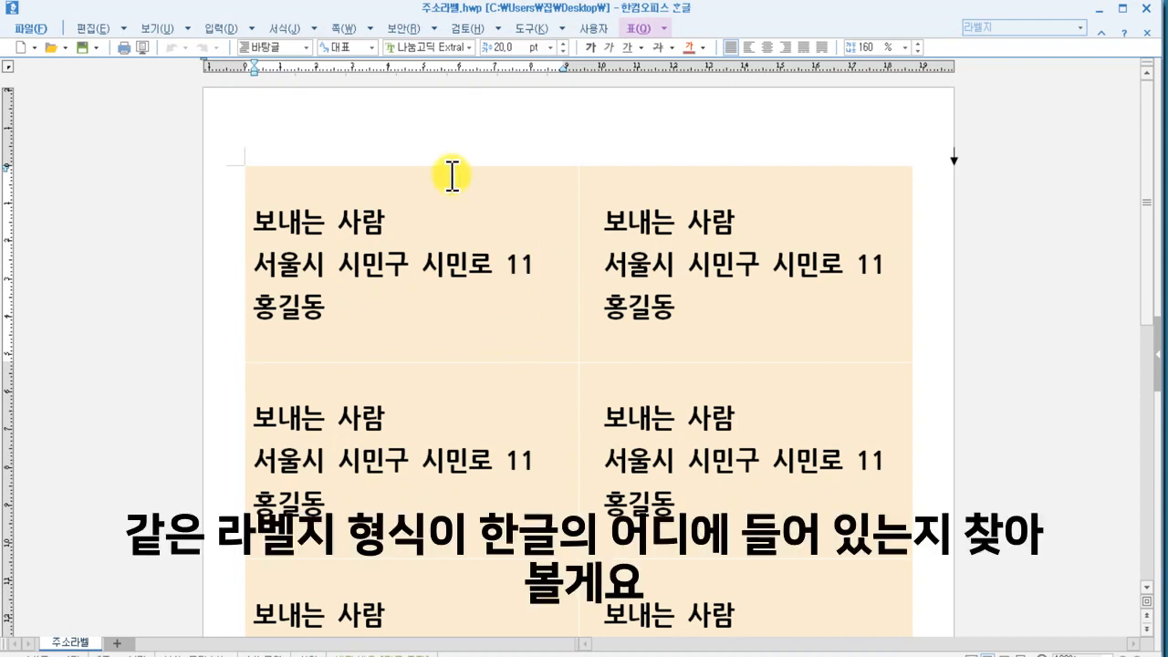
- Start creating a label document (라벨 문서 만들기) and show the label document bundles (라벨 문서 꾸러미)
click(314, 30)
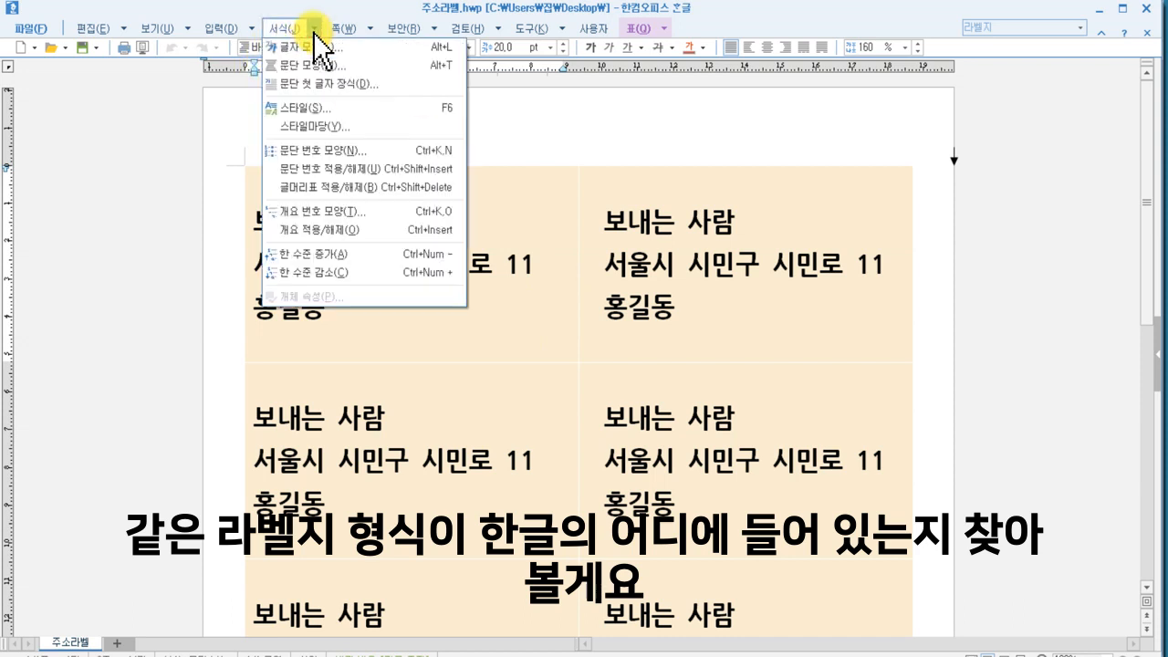
mouse_move(378, 36)
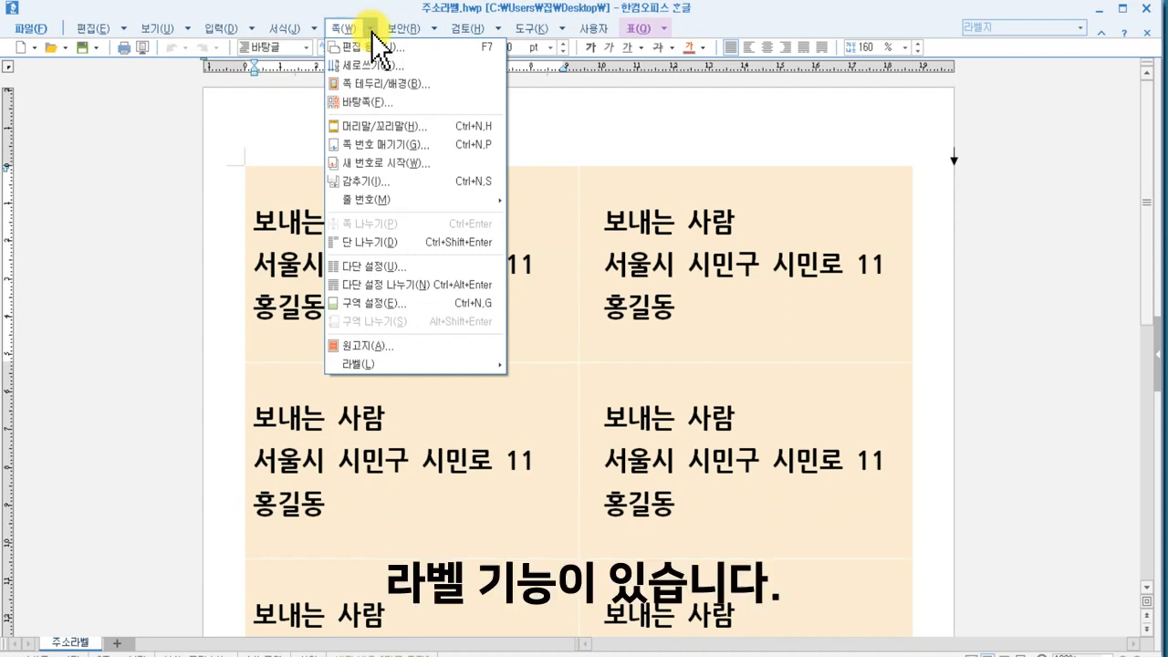
mouse_move(408, 365)
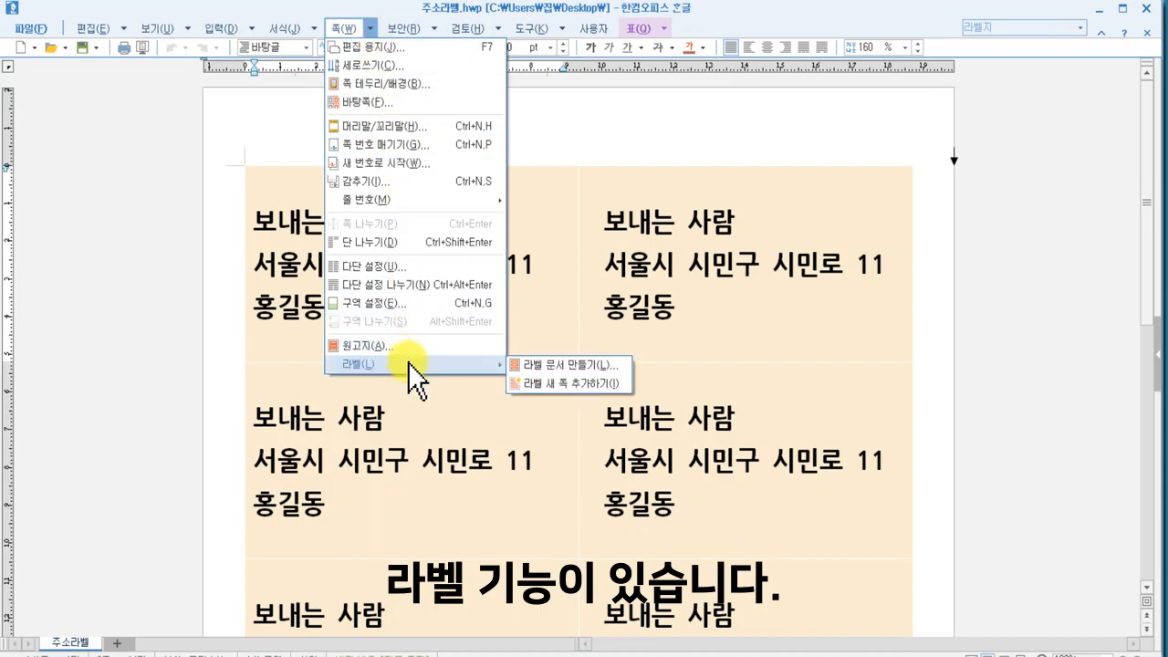
click(564, 367)
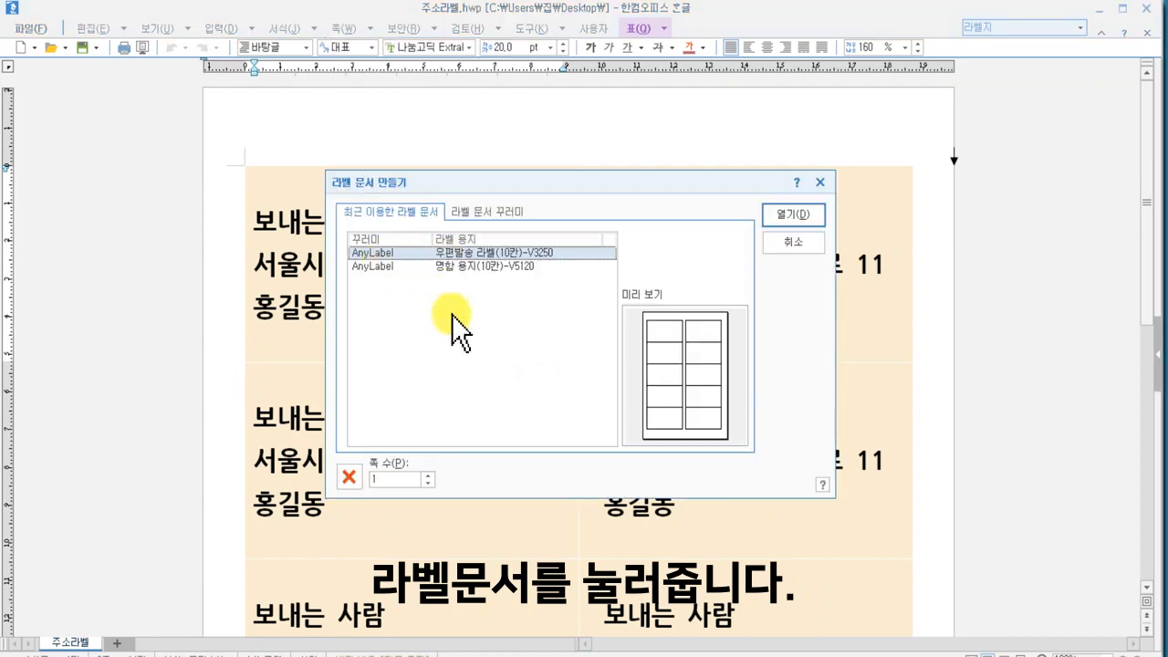
click(449, 265)
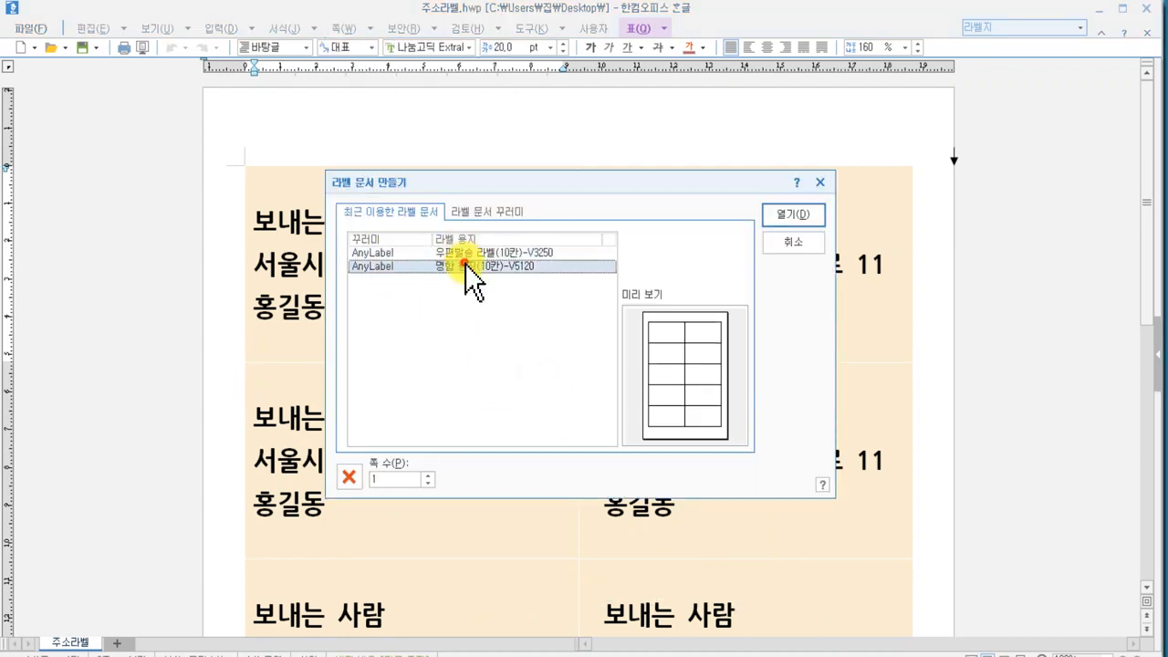
click(475, 214)
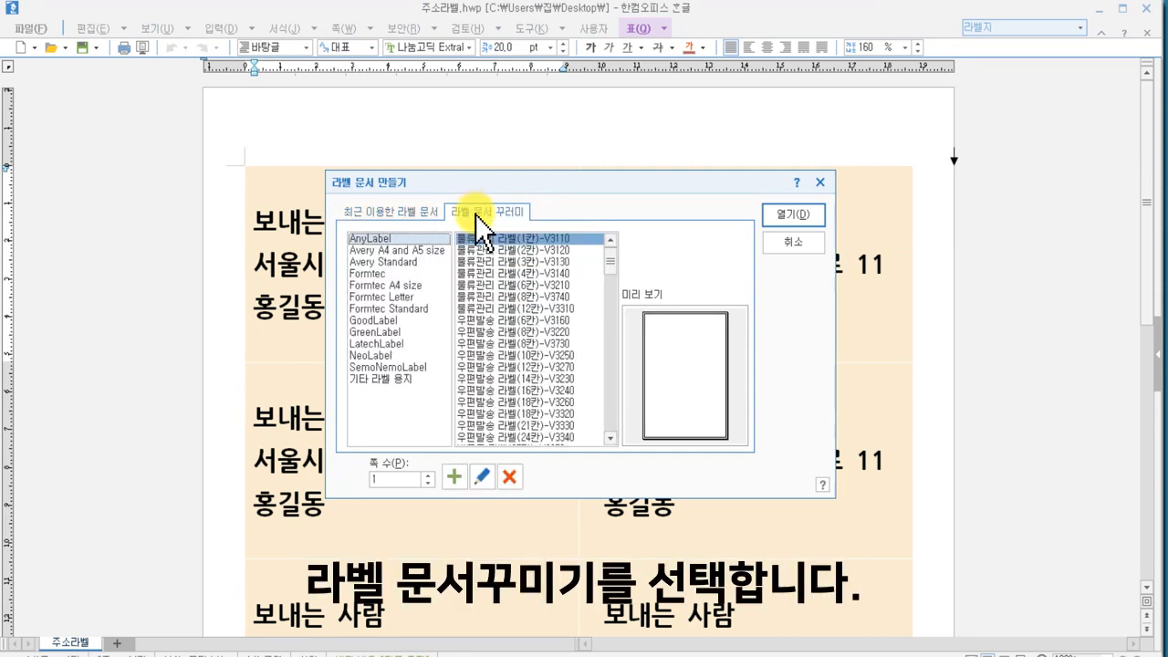
- Compare the label papers offered by the different brands, including AnyLabel, Formtec A4 size, Formtec Standard and GreenLabel
click(374, 240)
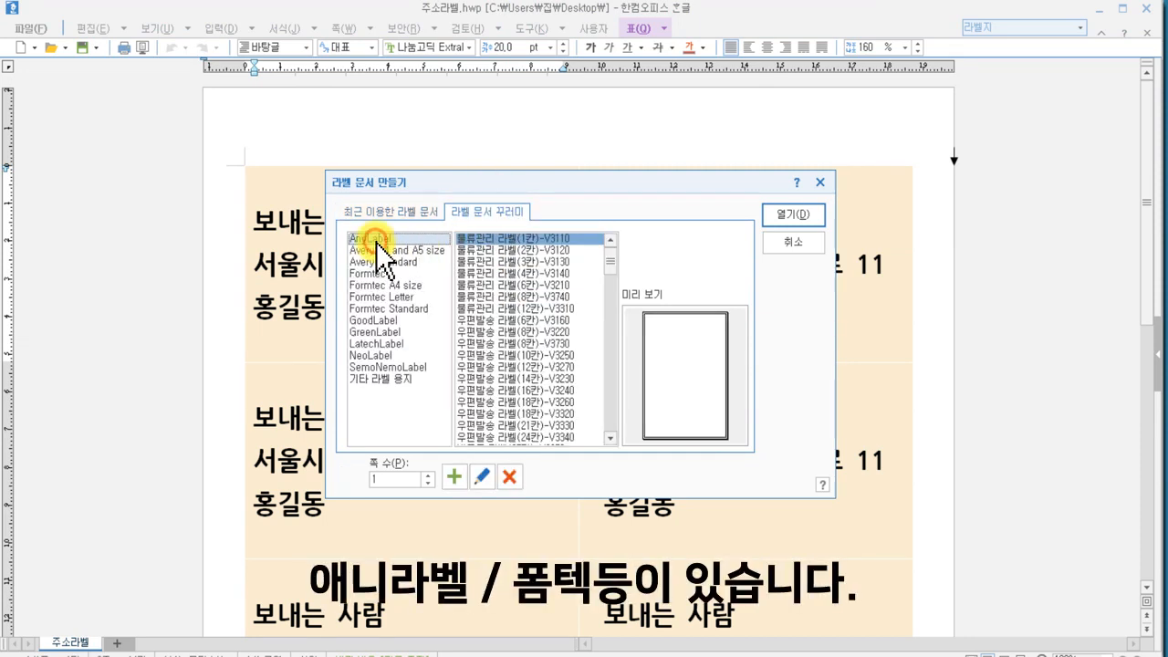
click(381, 286)
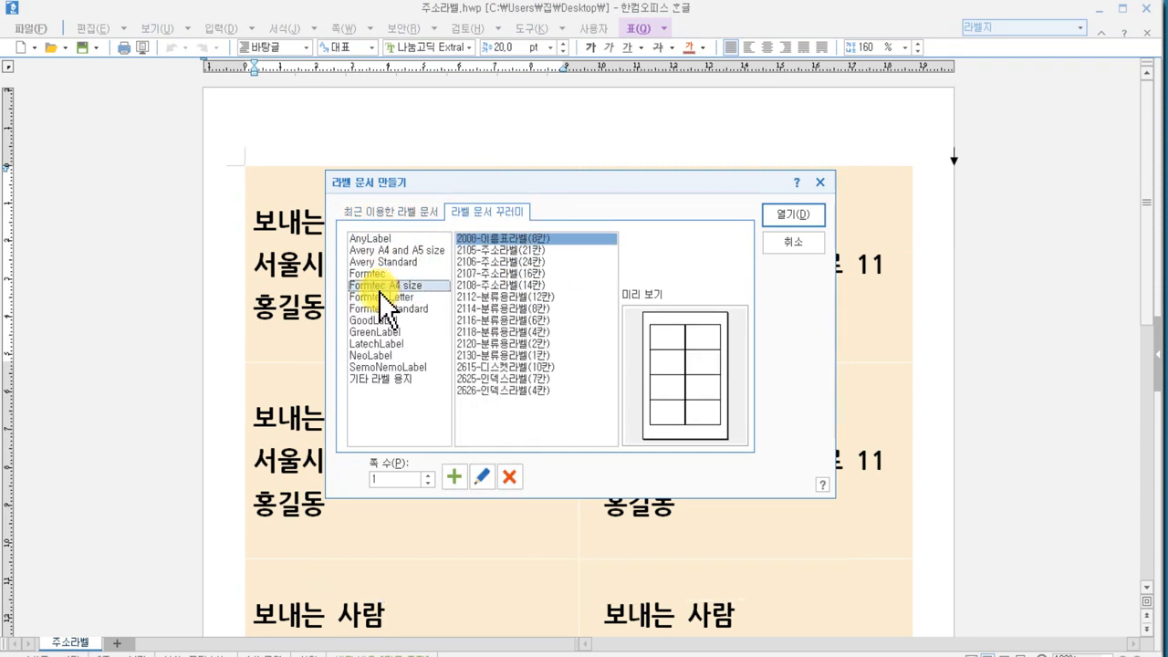
click(384, 297)
click(385, 309)
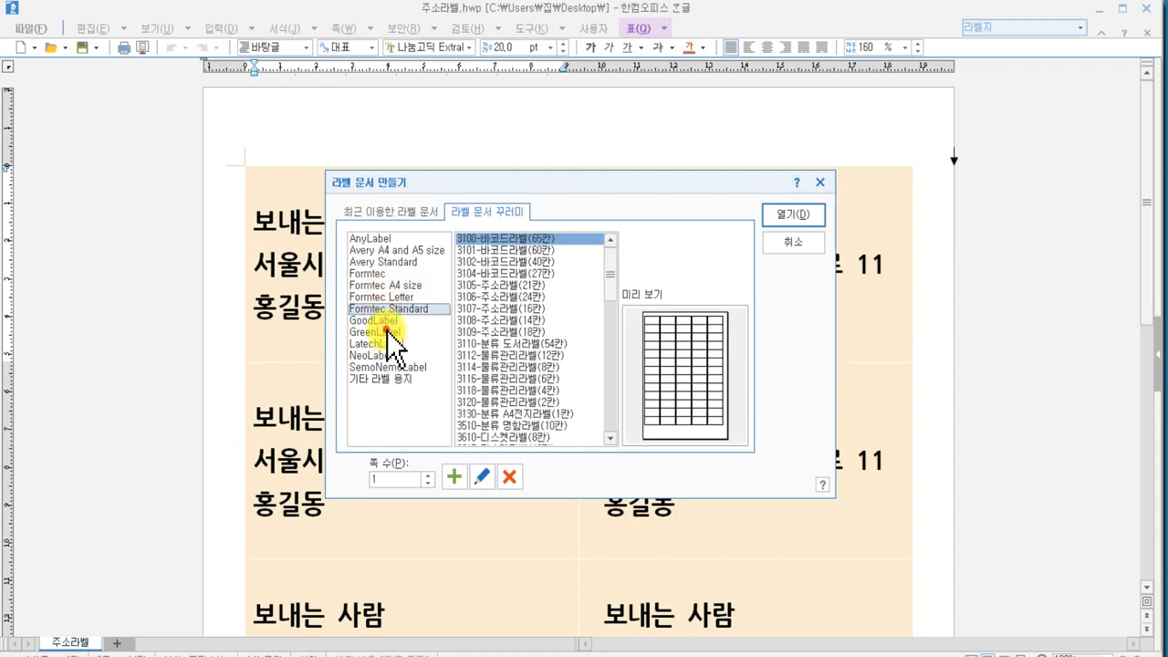
click(384, 333)
click(380, 345)
click(380, 333)
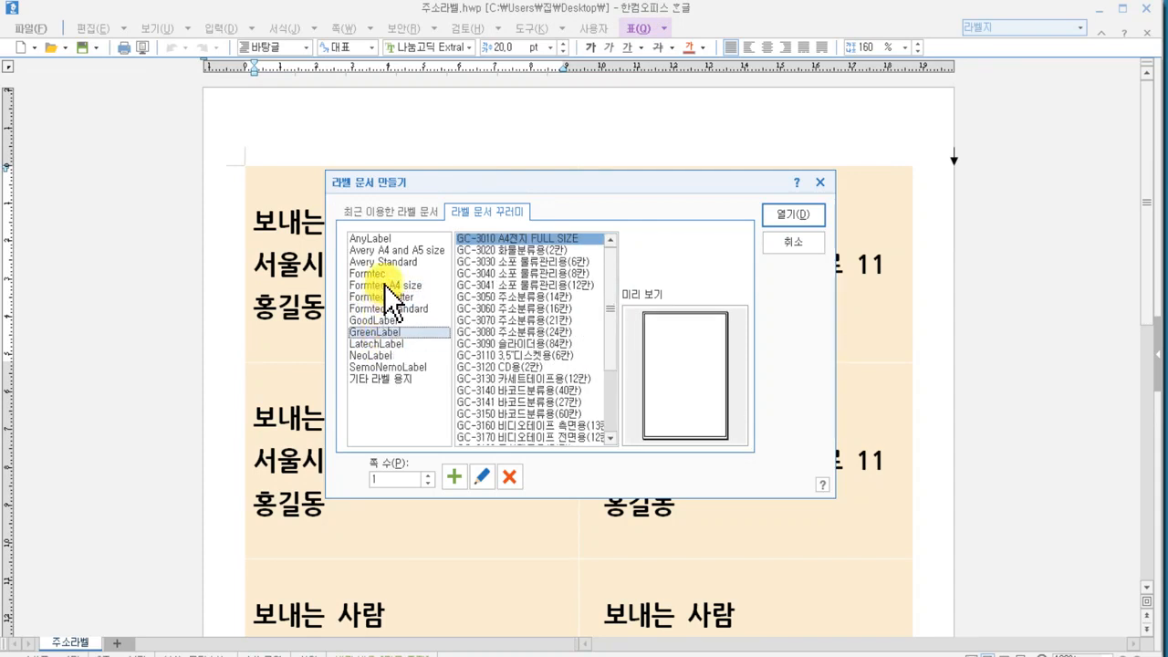
- Preview the AnyLabel logistics (물류관리) and mailing (우편발송) label layouts with different numbers of cells per sheet
click(390, 238)
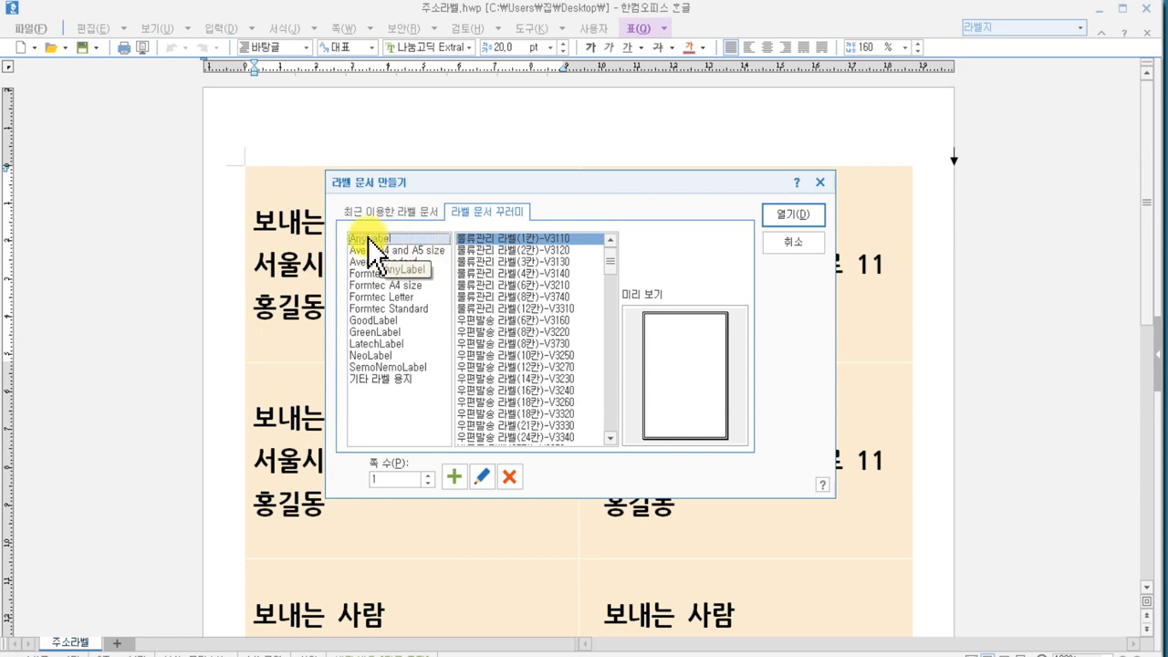
click(505, 273)
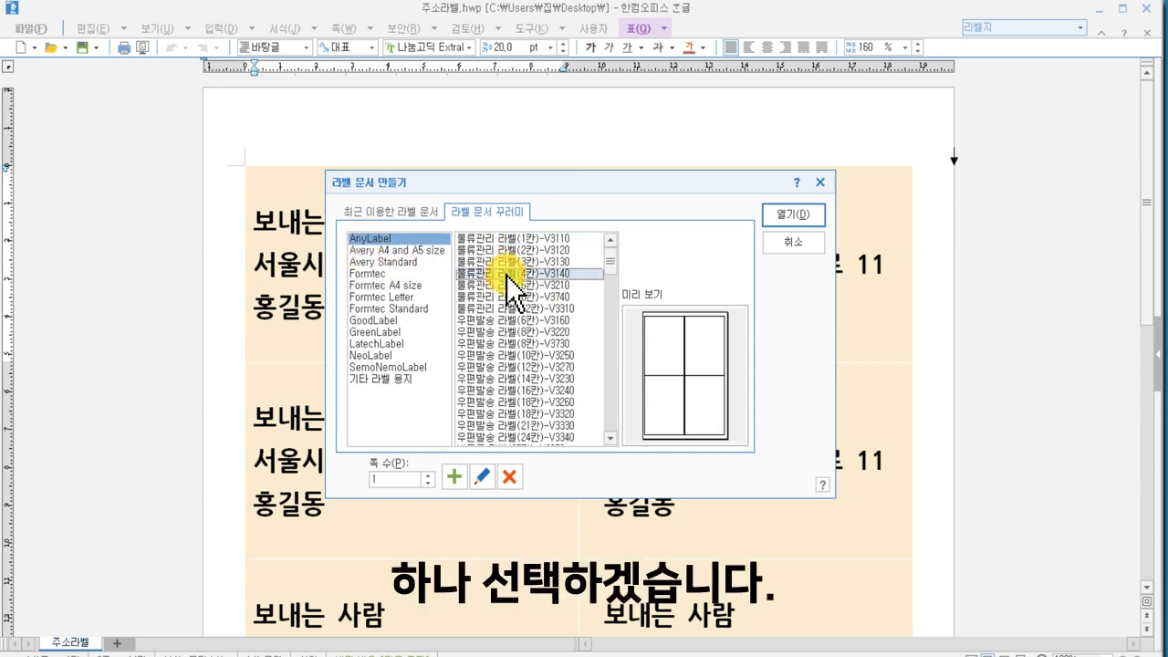
click(505, 309)
click(508, 332)
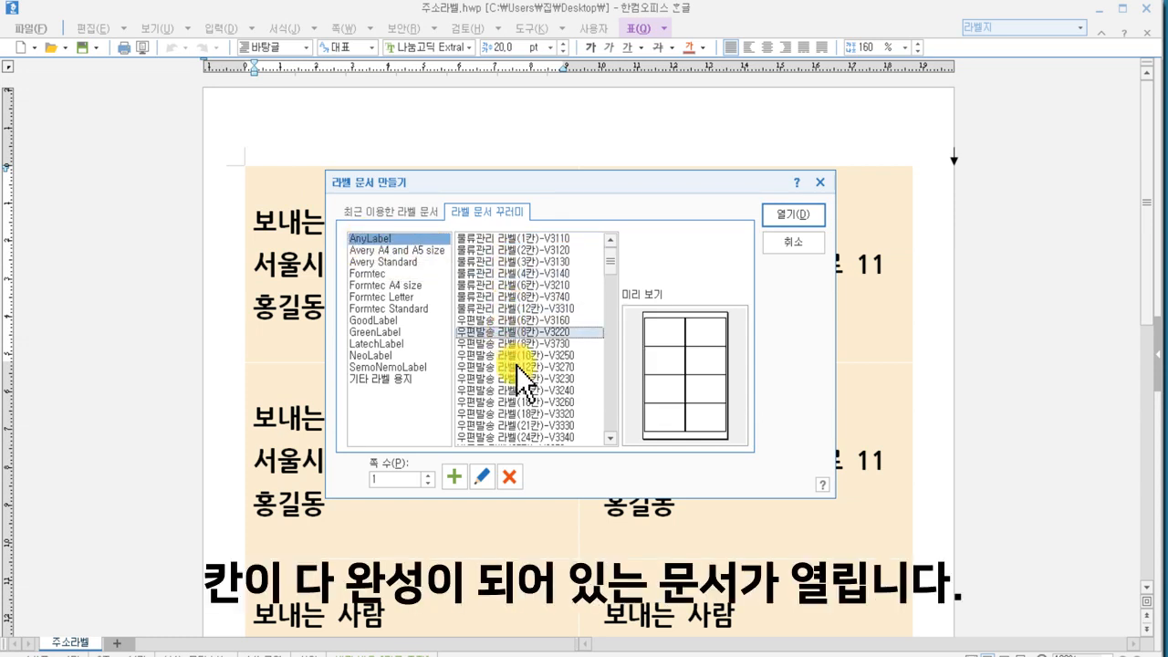
click(517, 367)
click(517, 378)
click(518, 390)
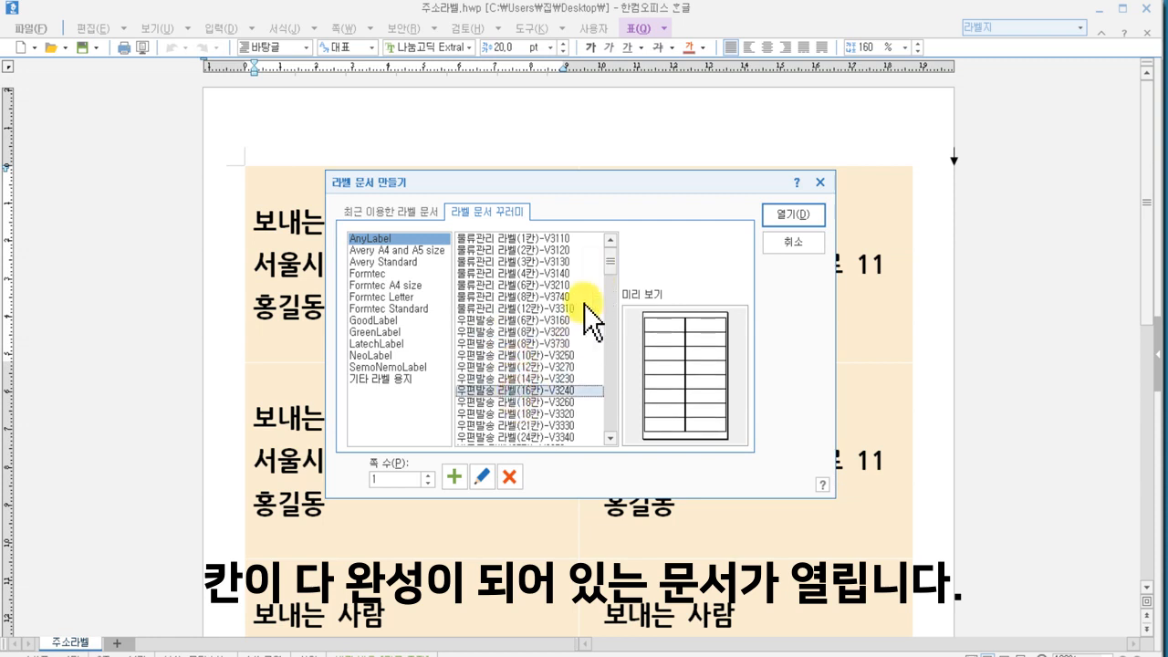
click(503, 402)
scroll(511, 396, down, 4)
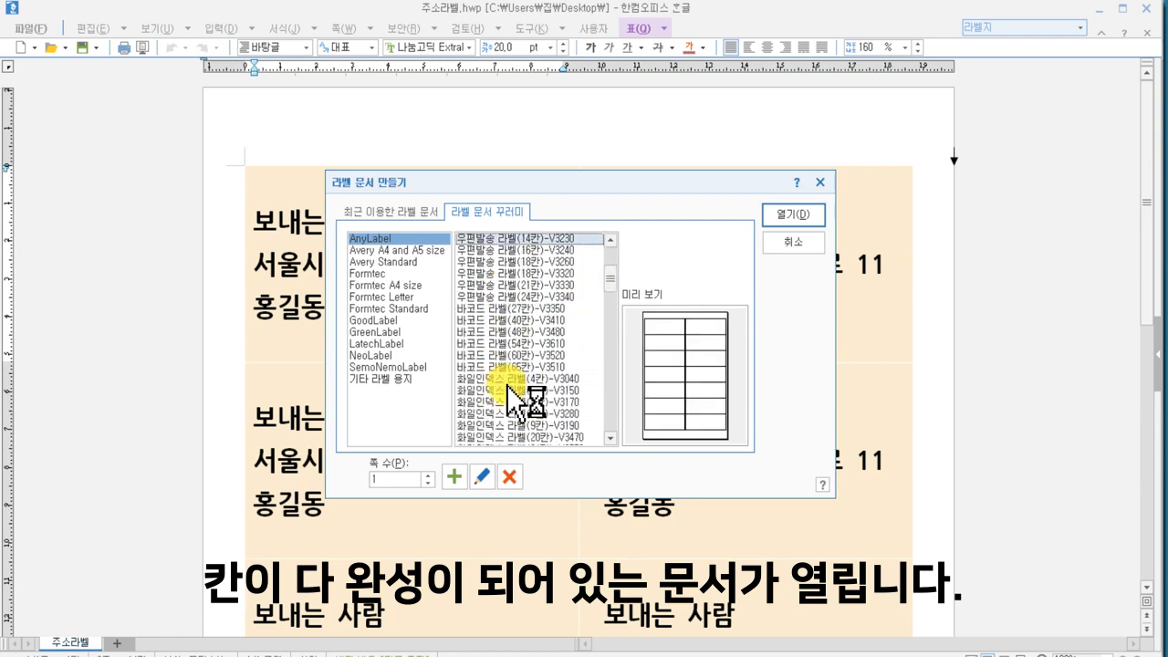
click(503, 297)
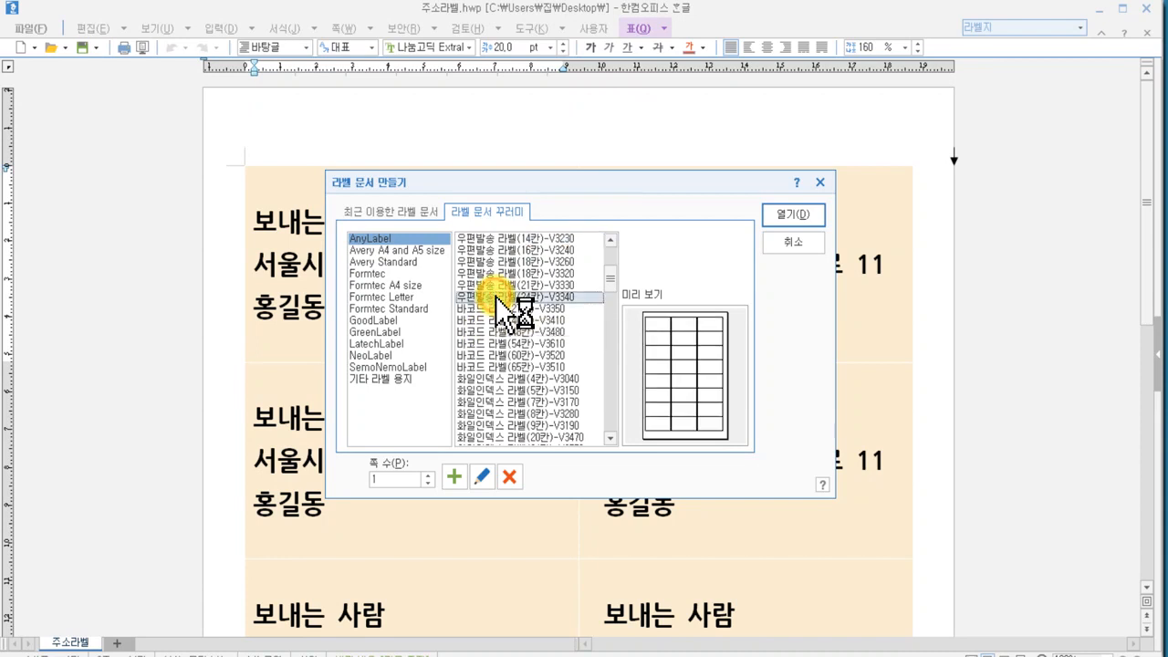
scroll(524, 309, up, 4)
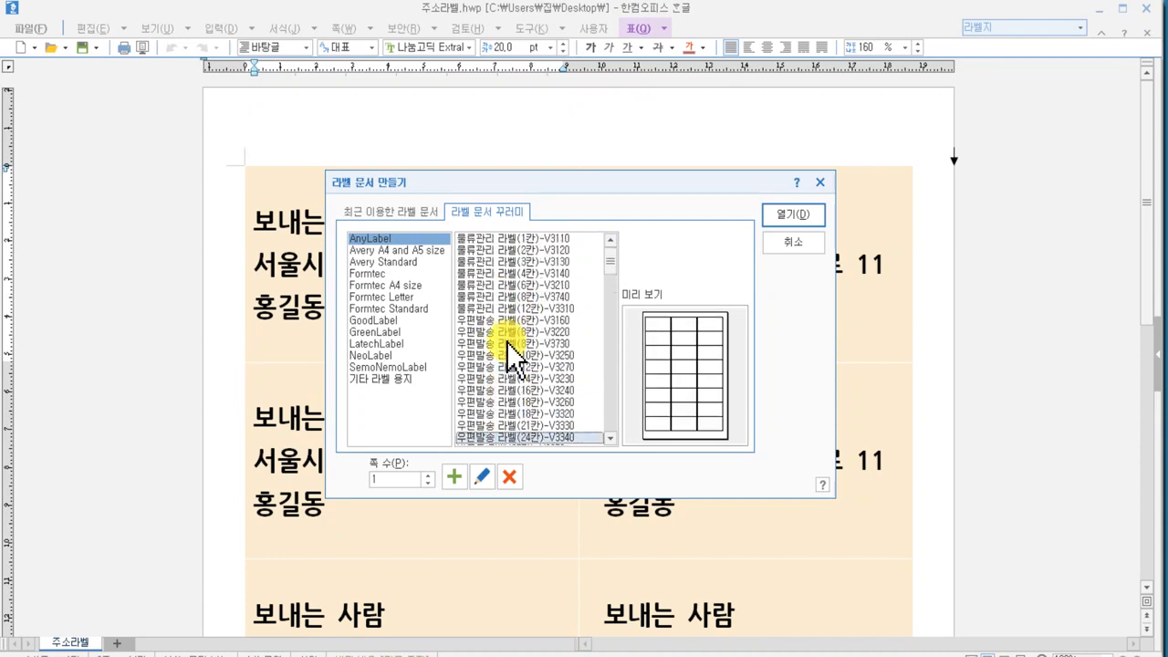
- Preview further AnyLabel layouts, comparing the 8-cell mailing labels with the video (비디오), translucent (반투명) and transparent (투명) labels
click(502, 343)
click(511, 331)
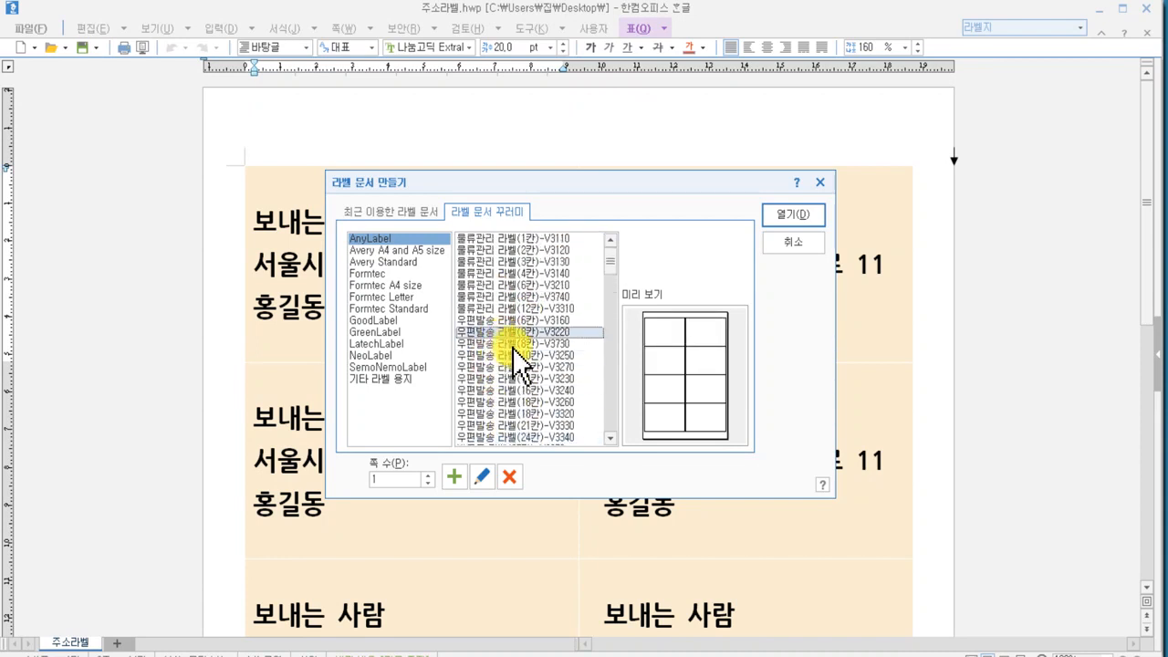
scroll(517, 360, down, 10)
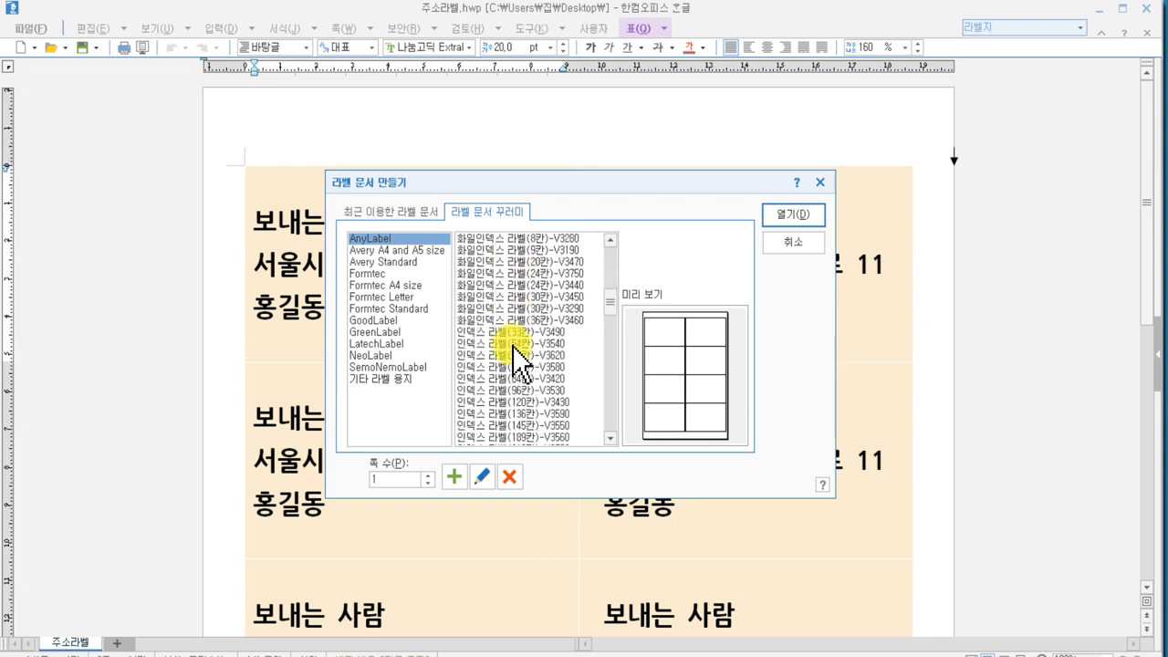
click(481, 293)
click(490, 356)
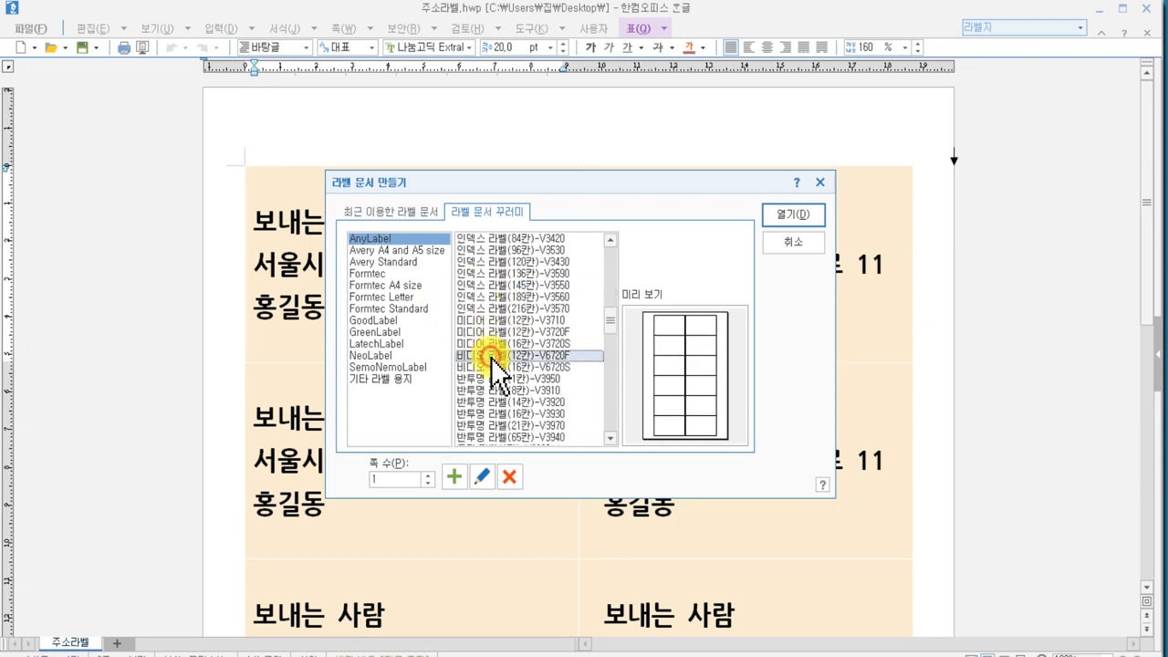
scroll(491, 357, down, 3)
click(486, 389)
click(488, 355)
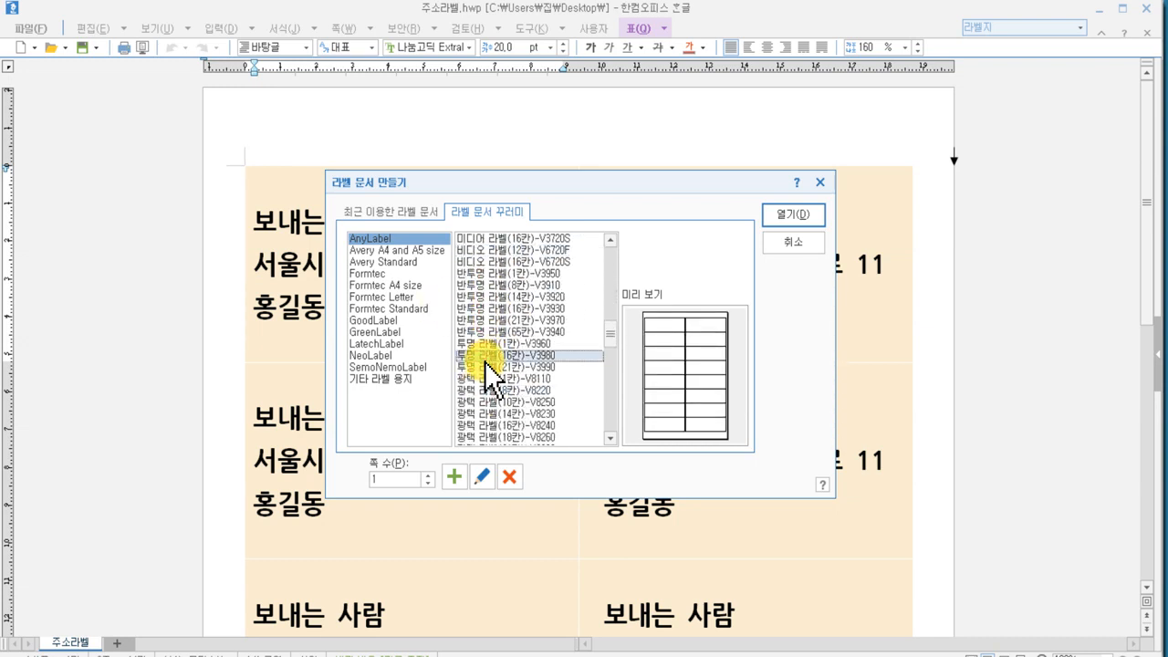
click(492, 390)
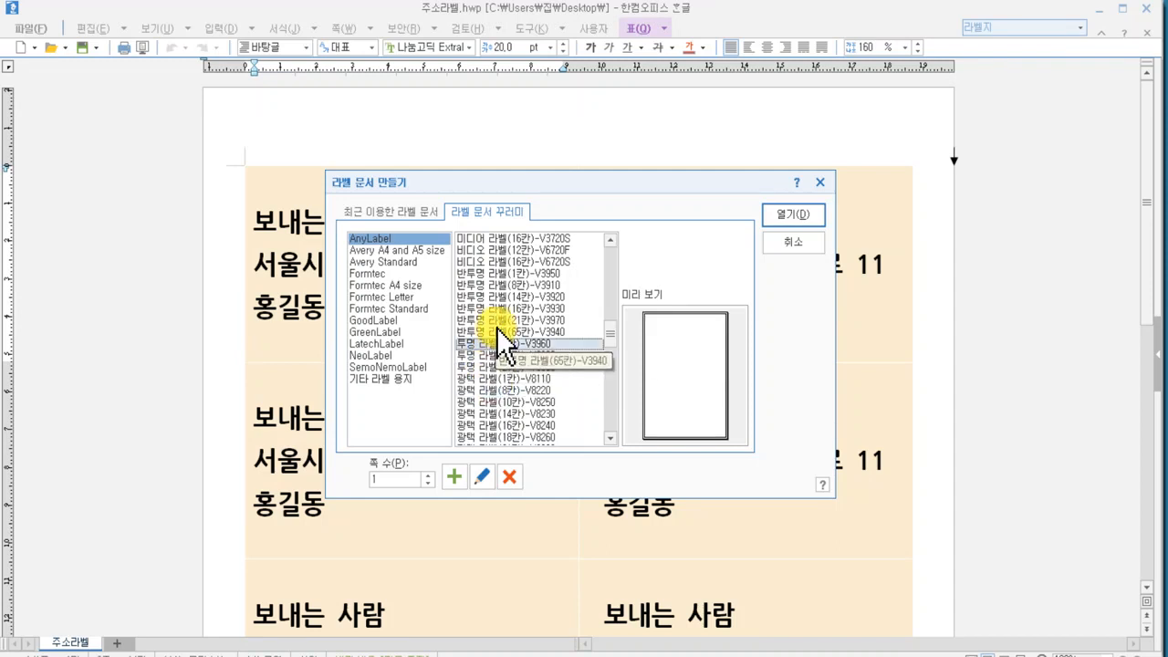
click(498, 331)
click(511, 415)
scroll(514, 421, up, 5)
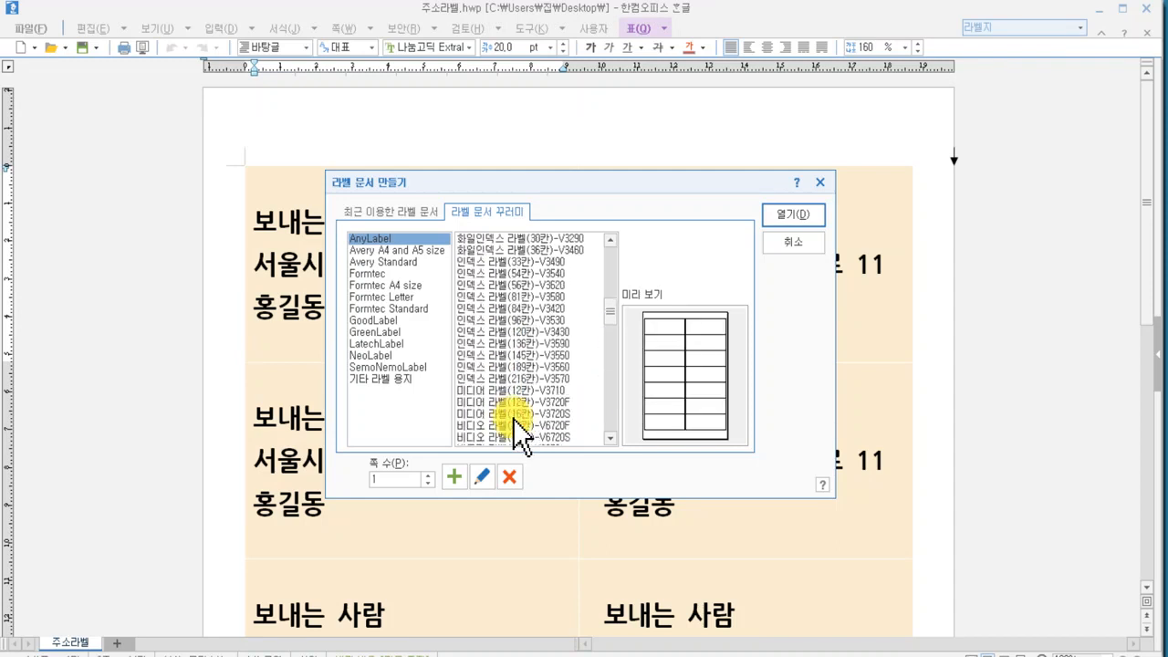
- Create a one-page label document from the Formtec A4 size paper 2008-이름표라벨(8칸) and place the cursor in its first label
click(384, 286)
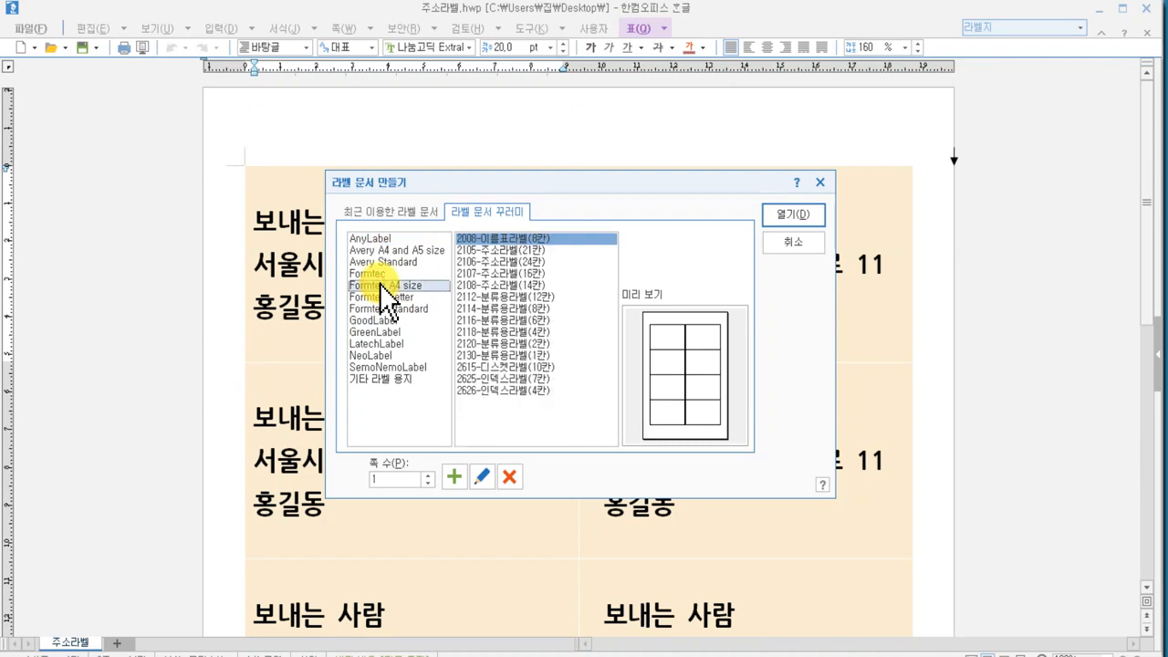
click(506, 248)
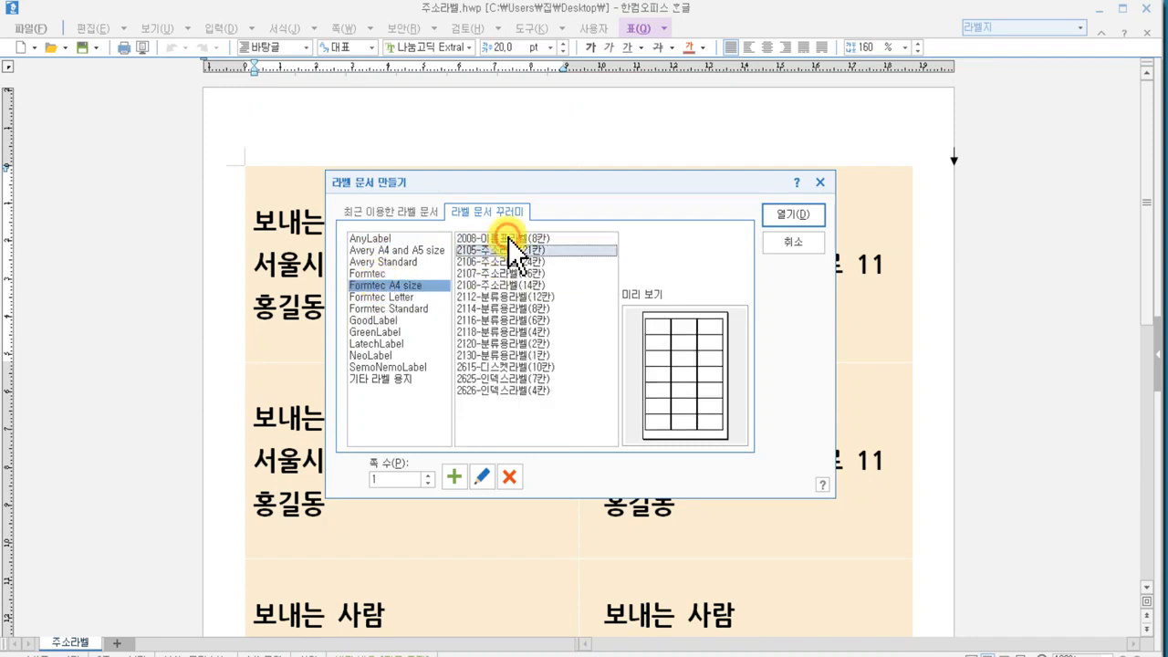
click(508, 238)
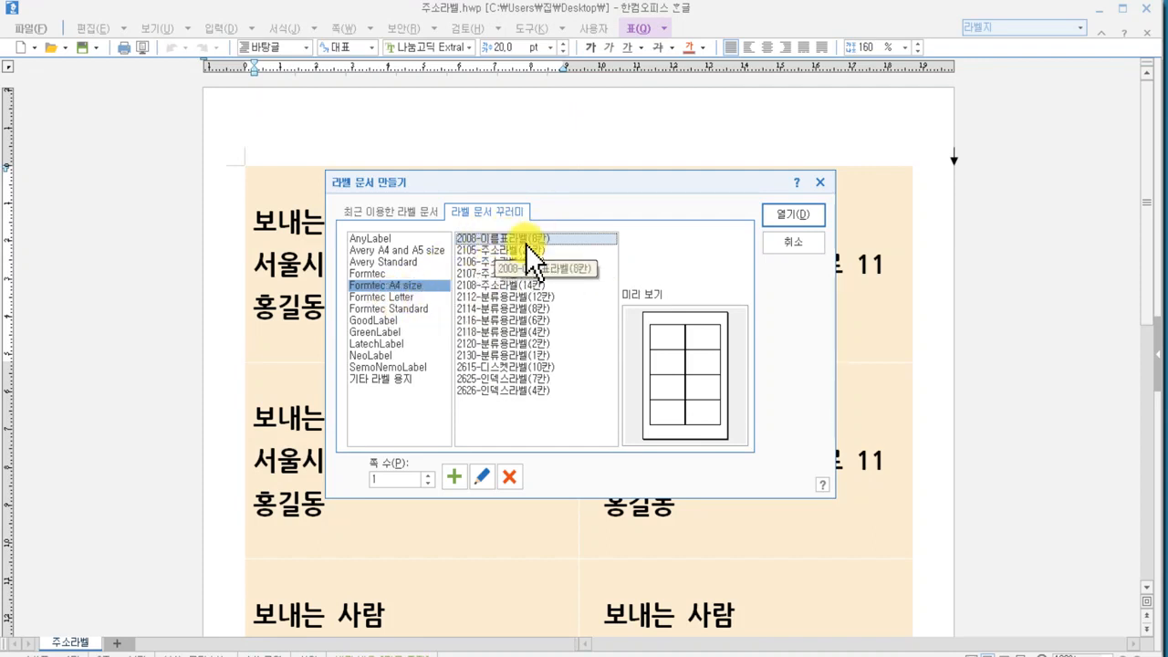
click(804, 219)
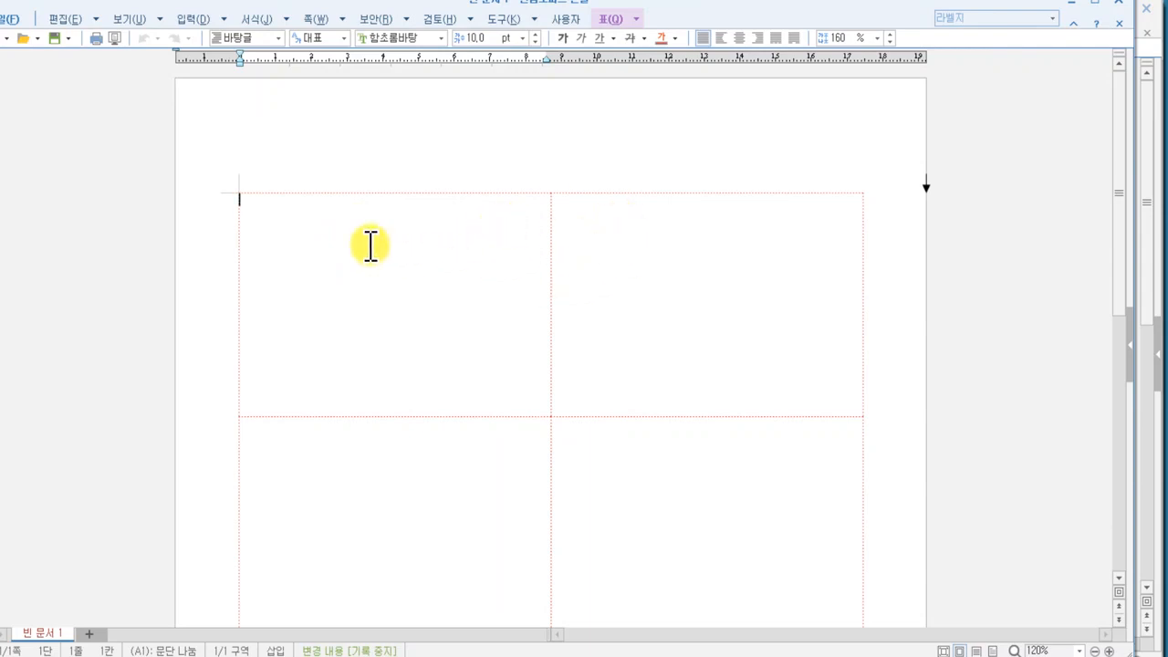
click(208, 305)
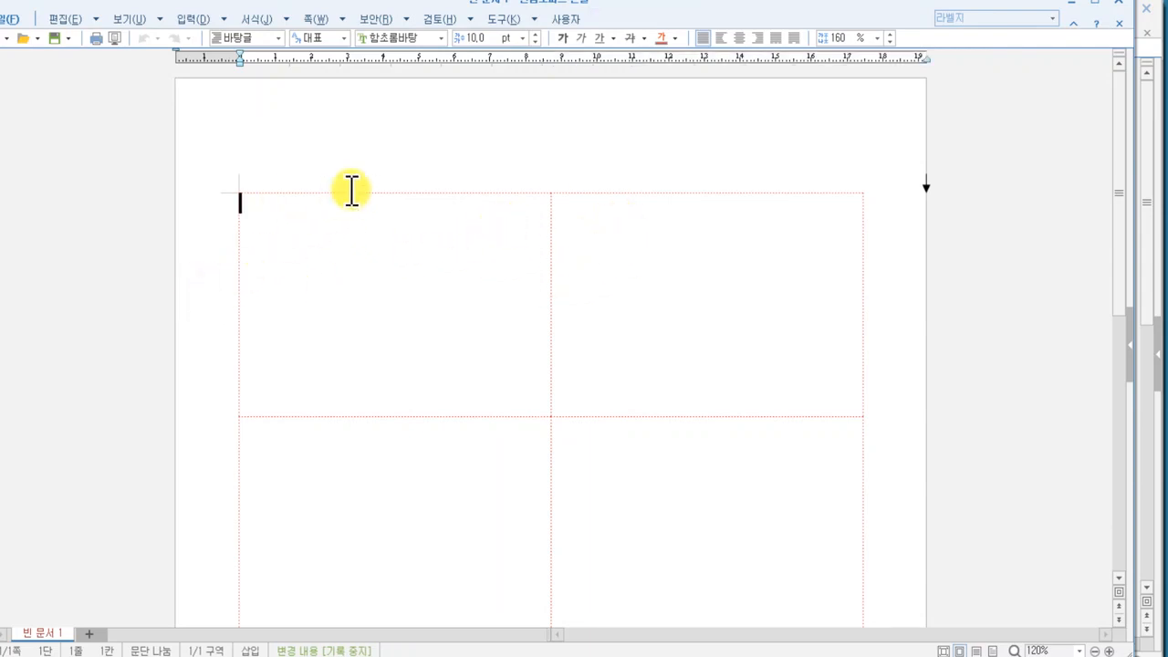
click(348, 249)
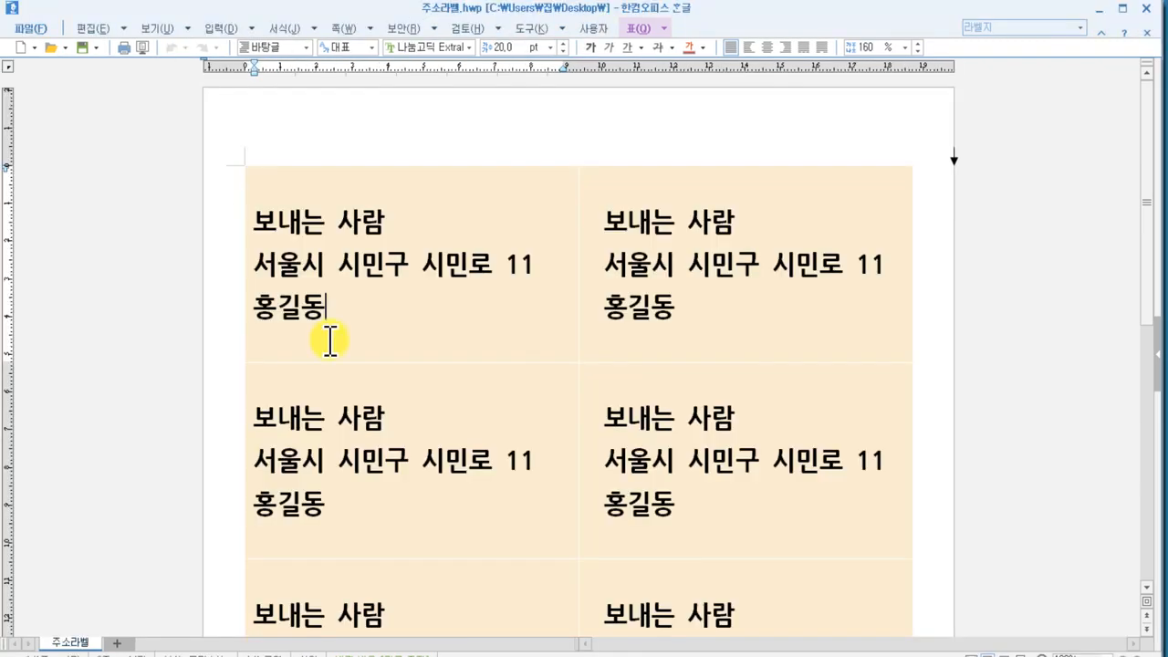
- Delete the sender details from the first two labels of the right column in the 주소라벨 document
click(621, 228)
drag(621, 229, 803, 490)
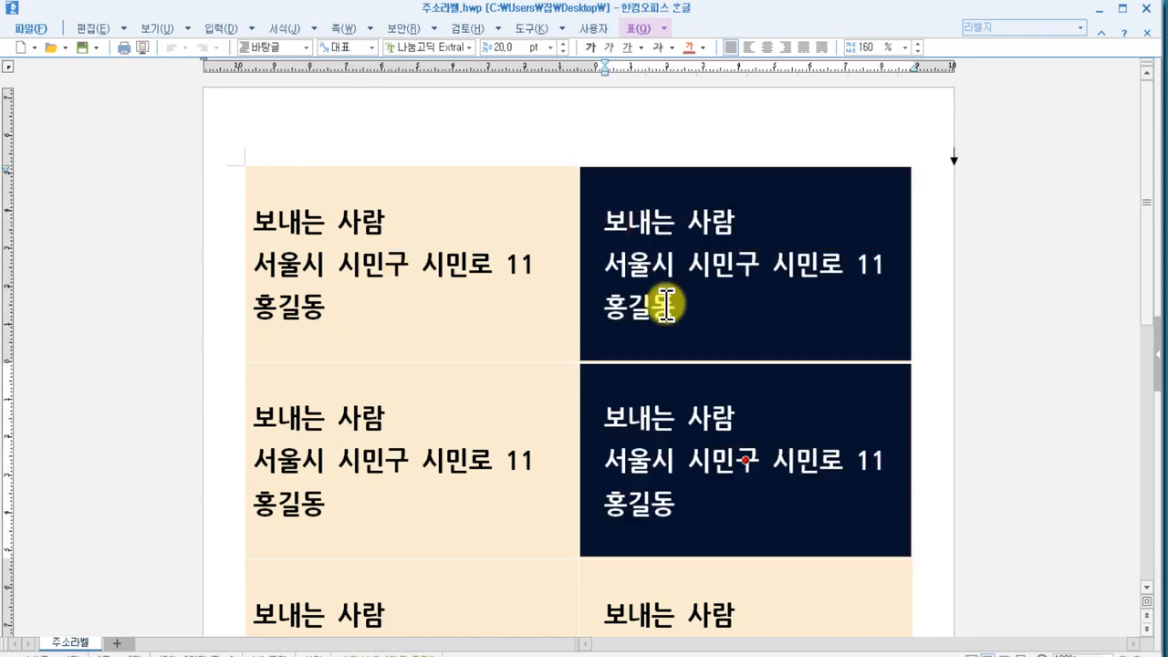
key(Delete)
scroll(970, 323, down, 1)
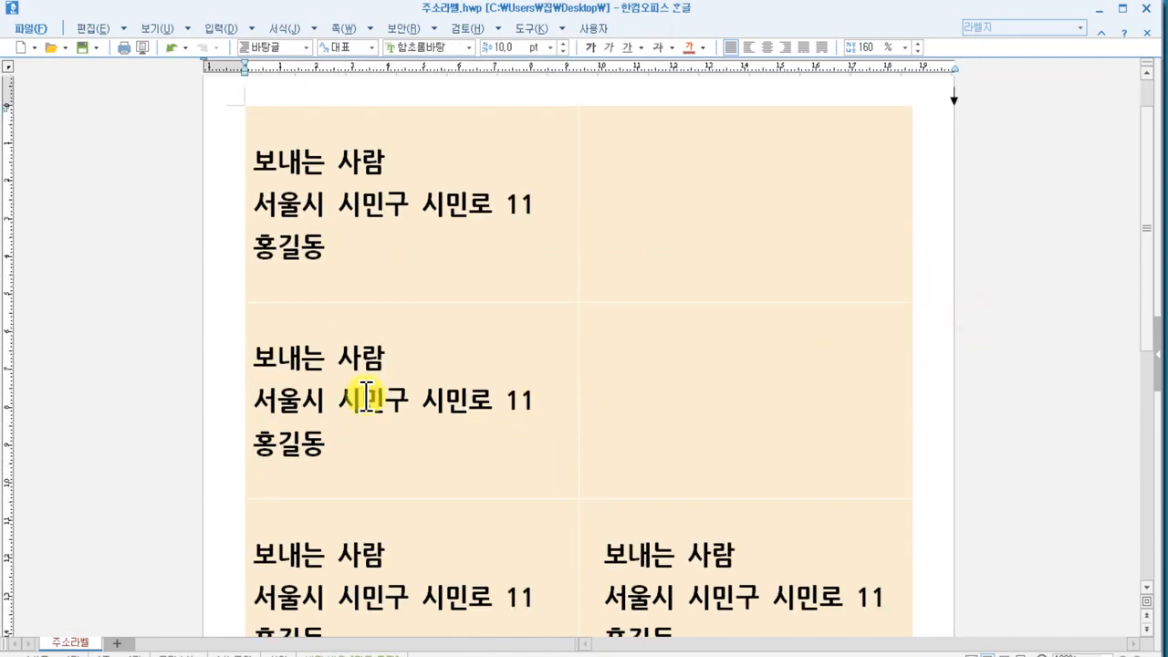
- Cut the contents of all labels from the second row to the last, keeping the cell shapes (남김)
drag(304, 373, 756, 632)
key(ctrl+z)
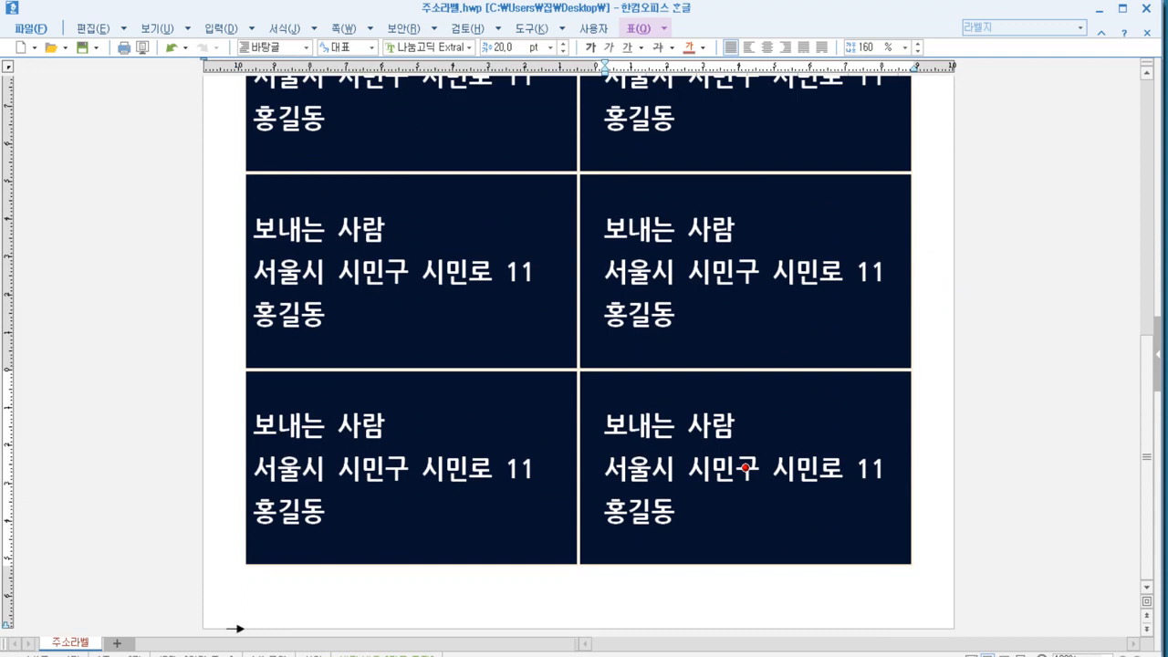
key(ctrl+x)
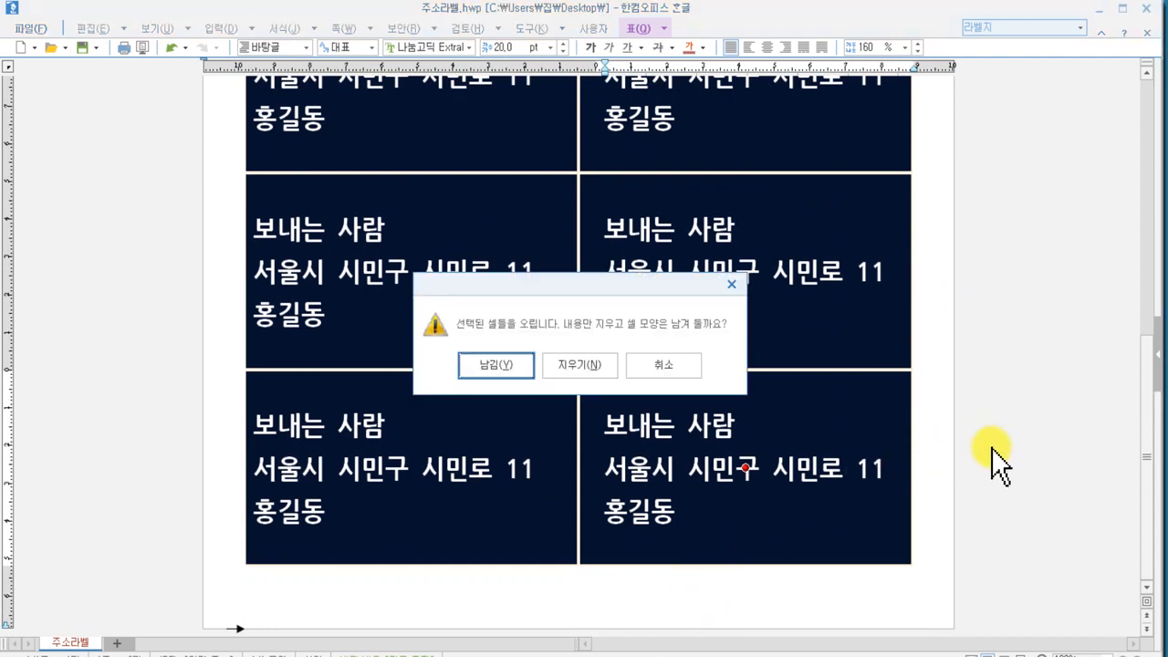
click(522, 366)
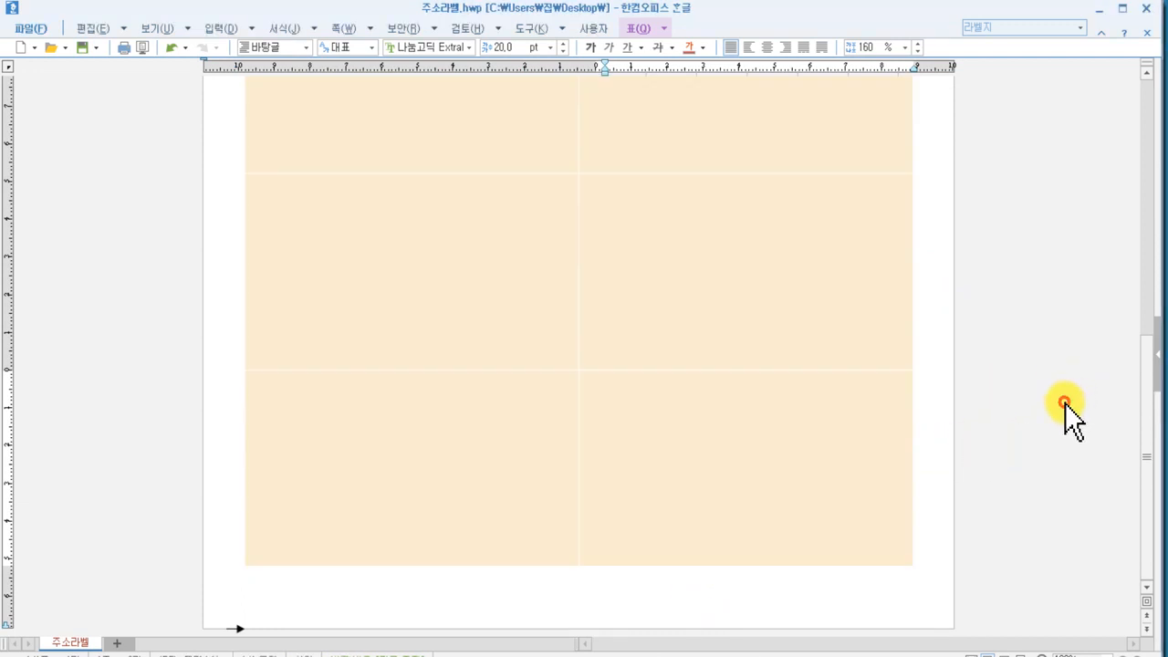
scroll(1043, 419, up, 5)
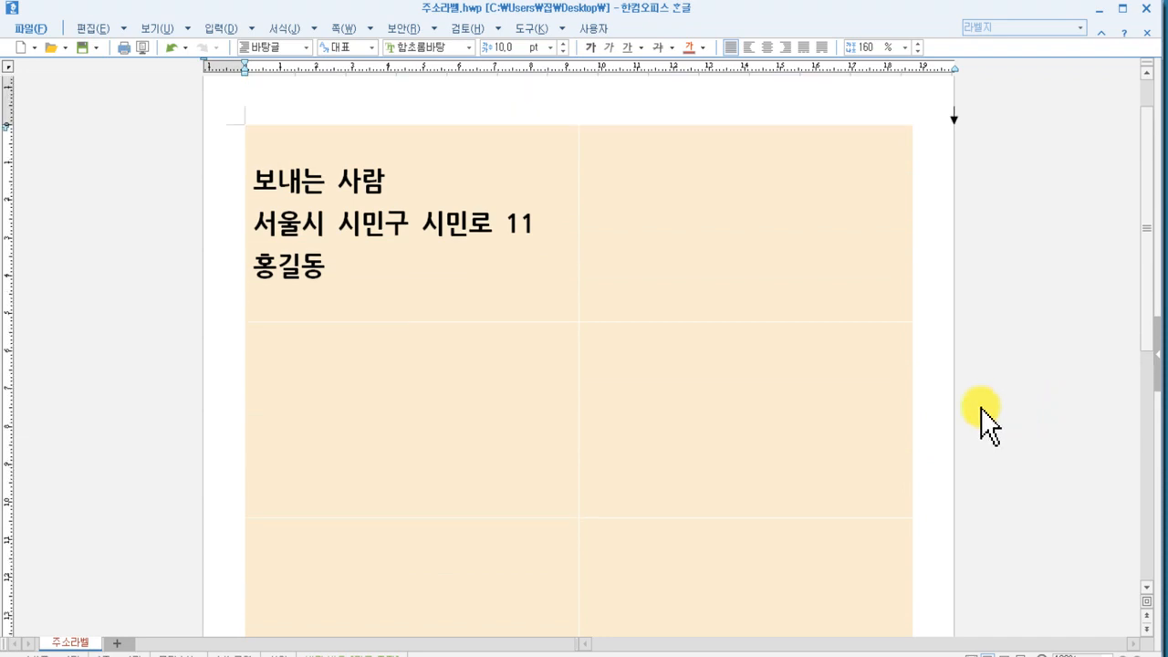
- Examine the sender details in the first label and the blank labels beside and below it
click(265, 169)
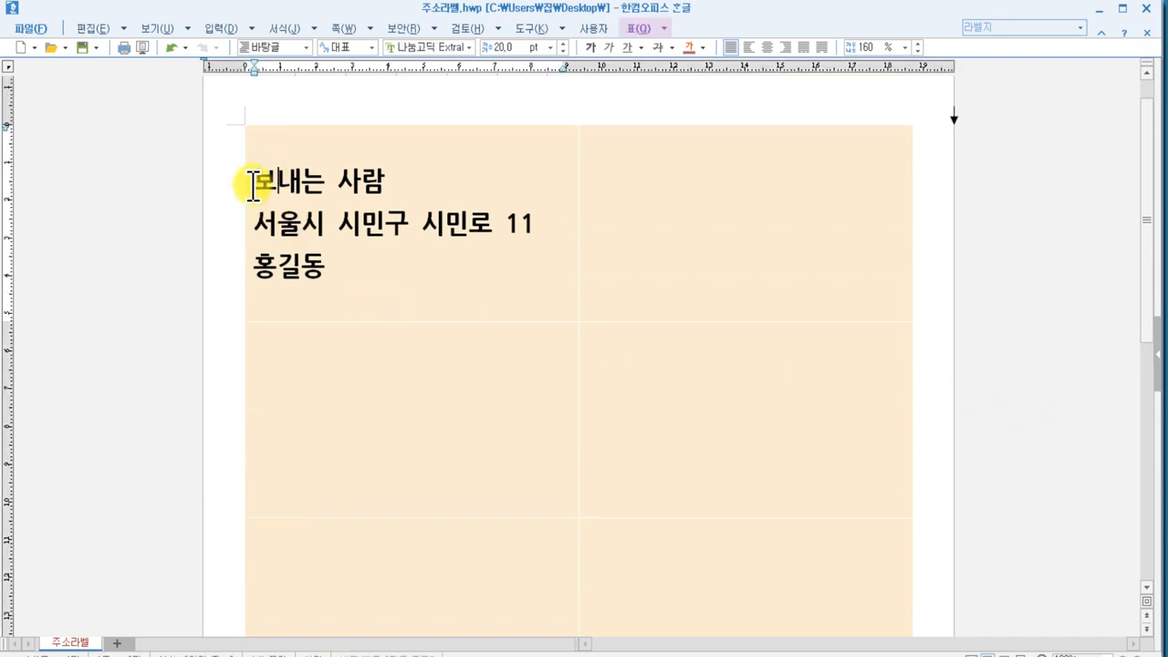
drag(253, 182, 483, 273)
click(453, 303)
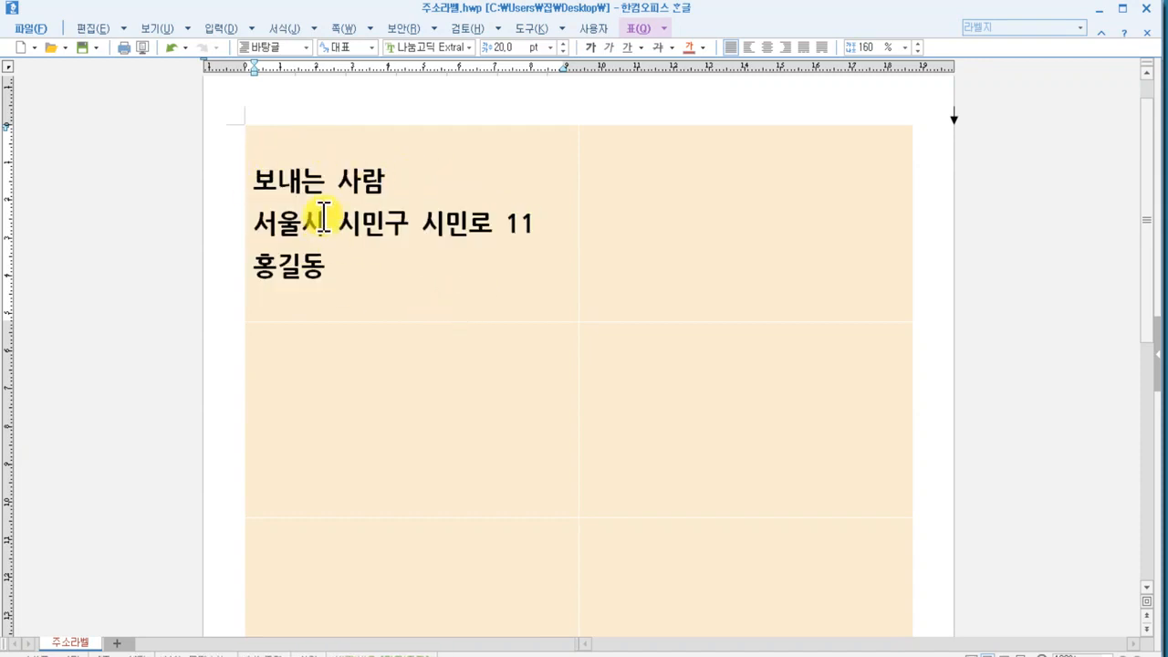
click(785, 217)
click(479, 383)
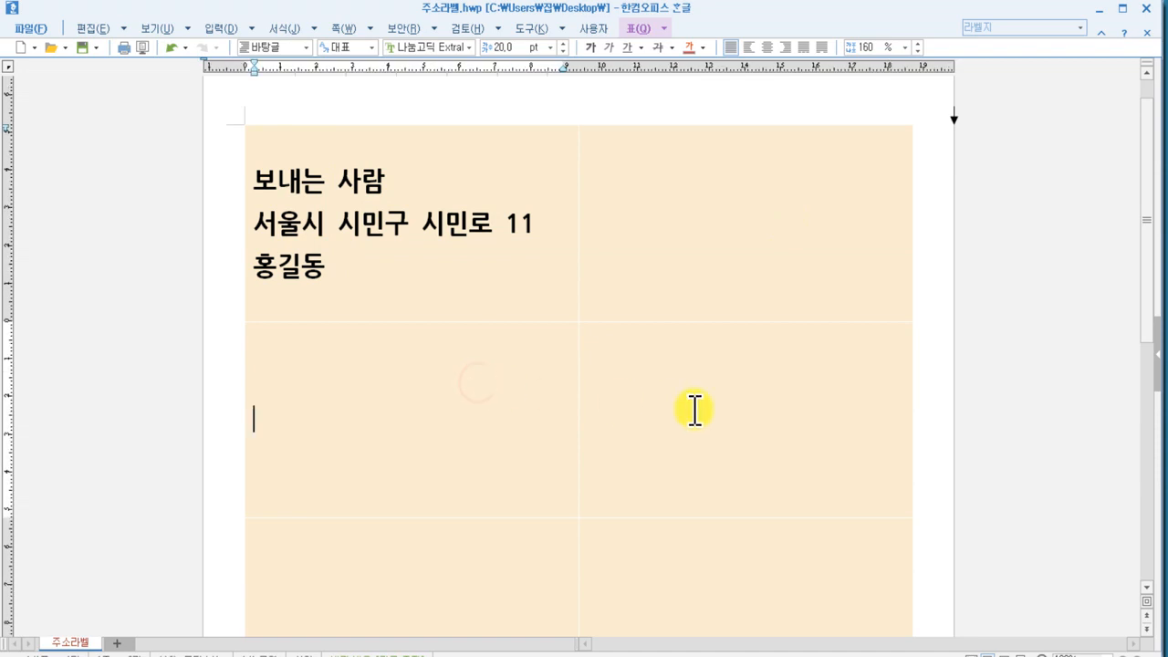
click(694, 408)
click(493, 589)
click(609, 573)
scroll(502, 513, up, 1)
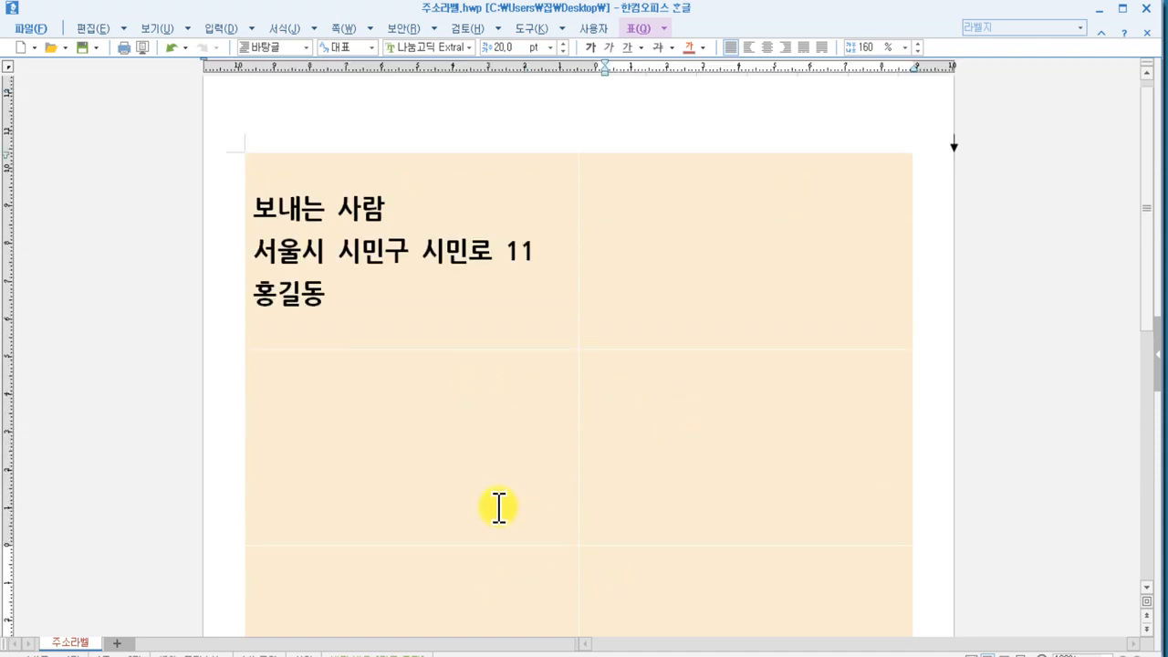
click(346, 244)
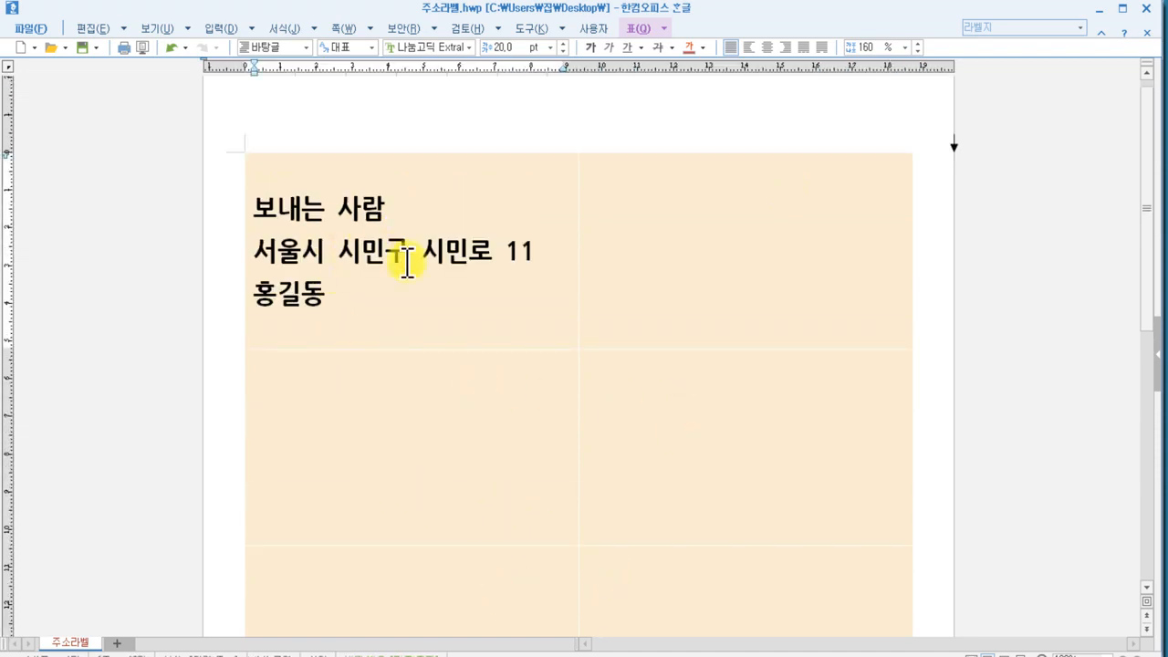
scroll(514, 264, down, 8)
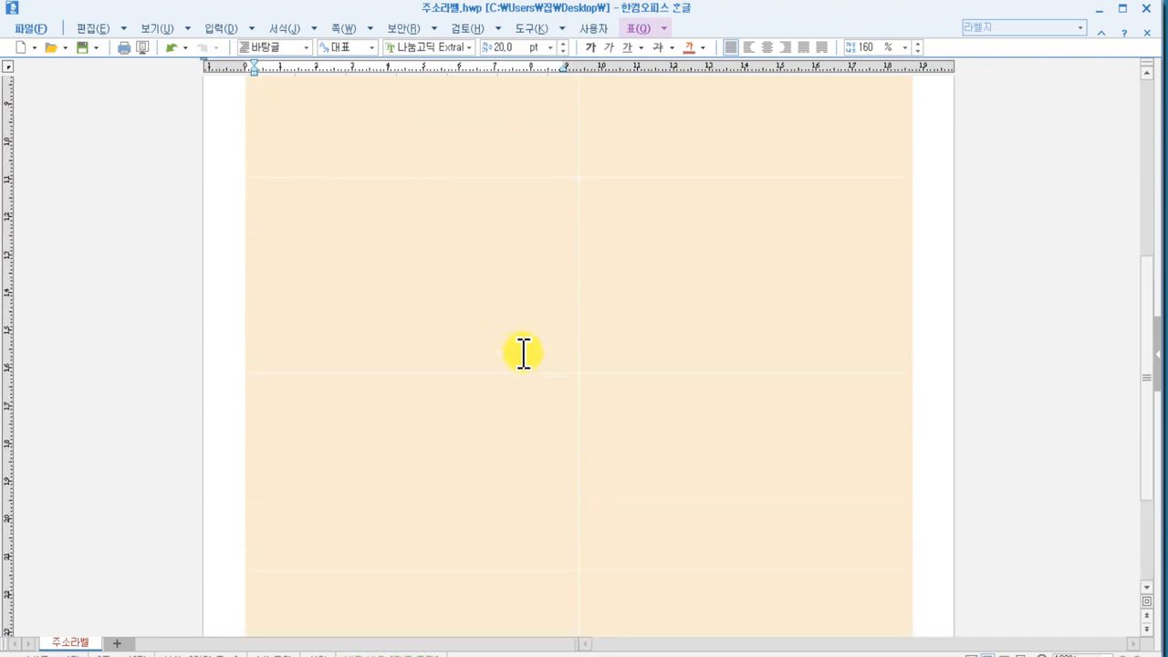
scroll(523, 353, up, 8)
click(502, 290)
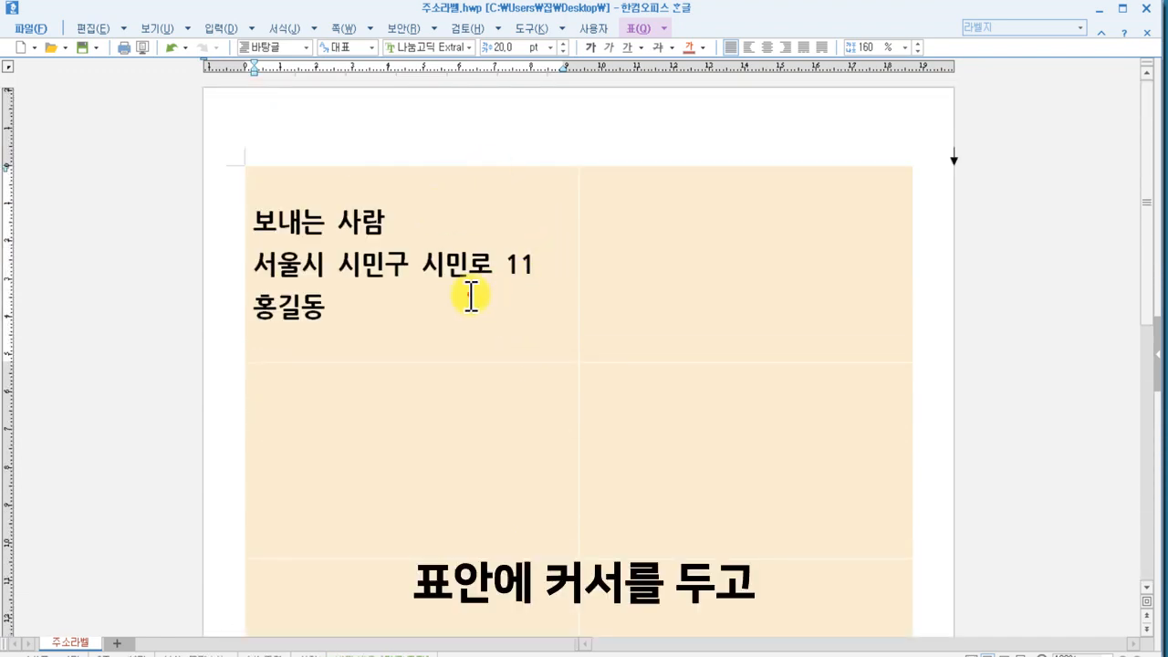
key(ctrl+a)
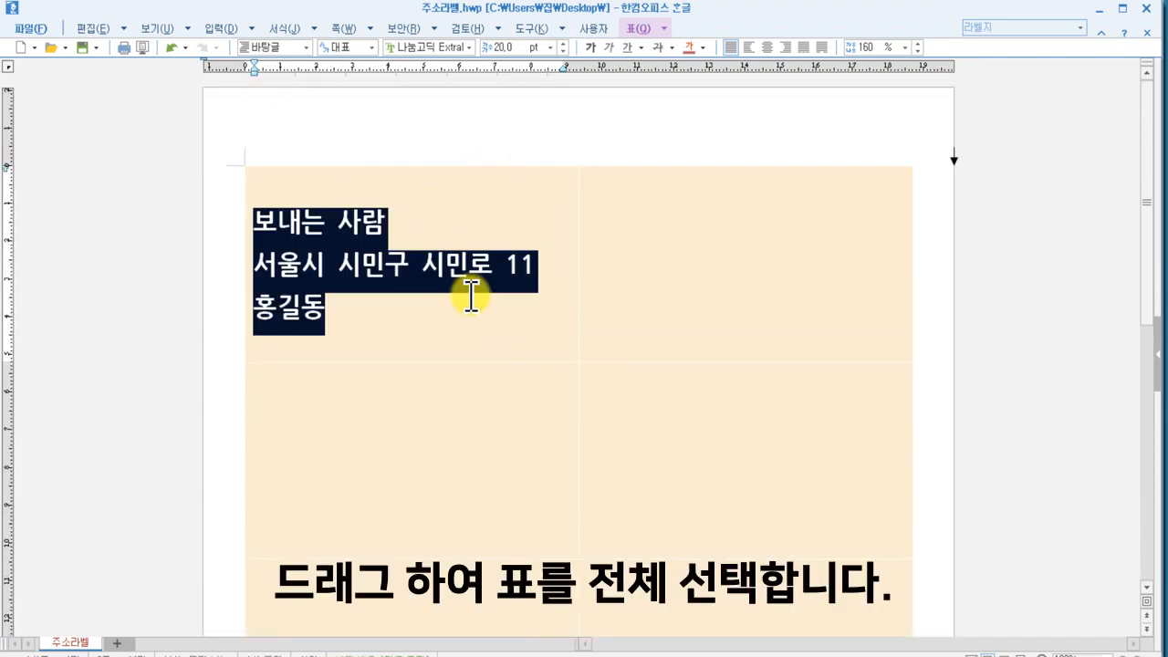
click(469, 317)
key(ctrl+a)
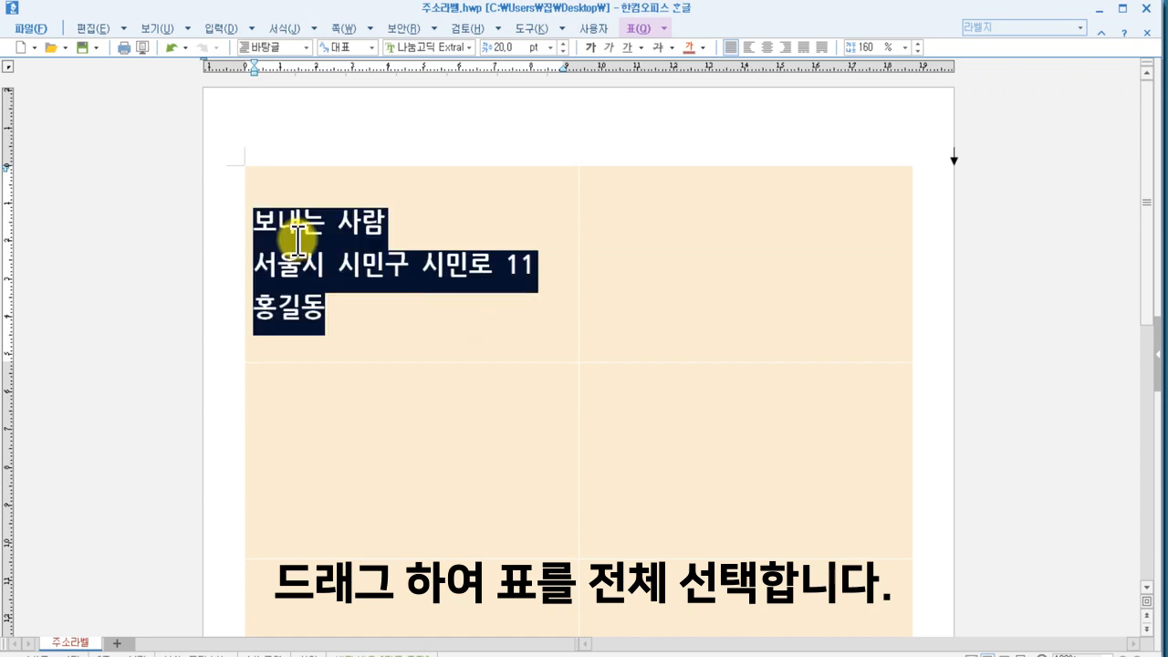
click(365, 325)
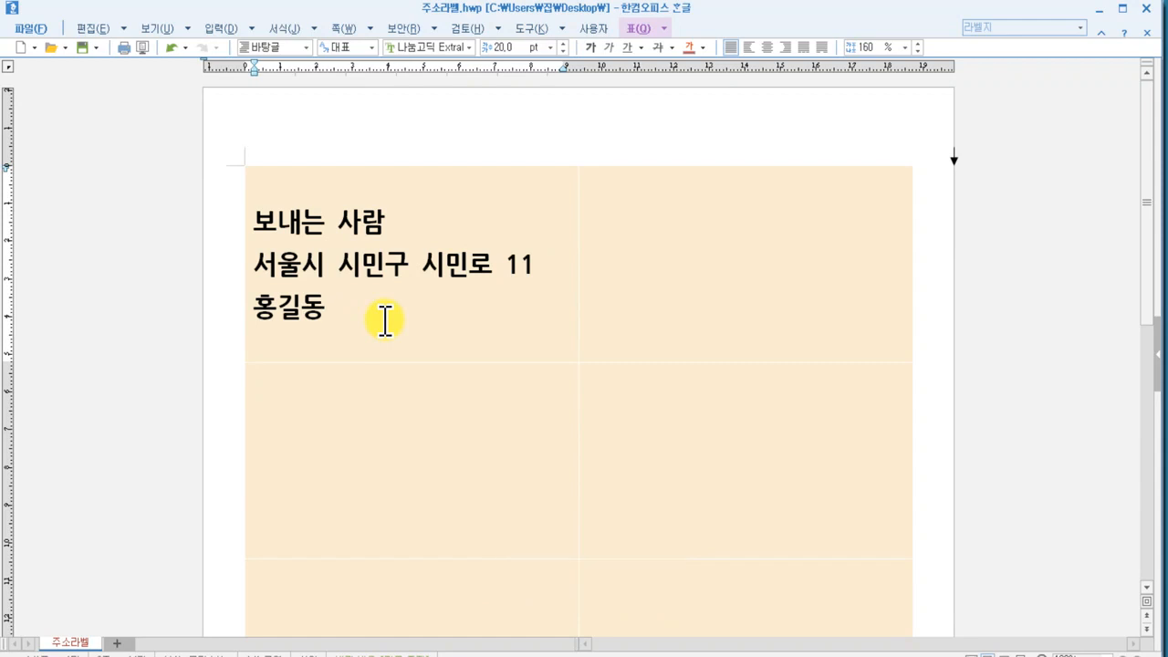
- Select all cells of the label table and auto-fill them with the first label's sender details (자동 채우기)
key(F5)
key(F5)
key(F5)
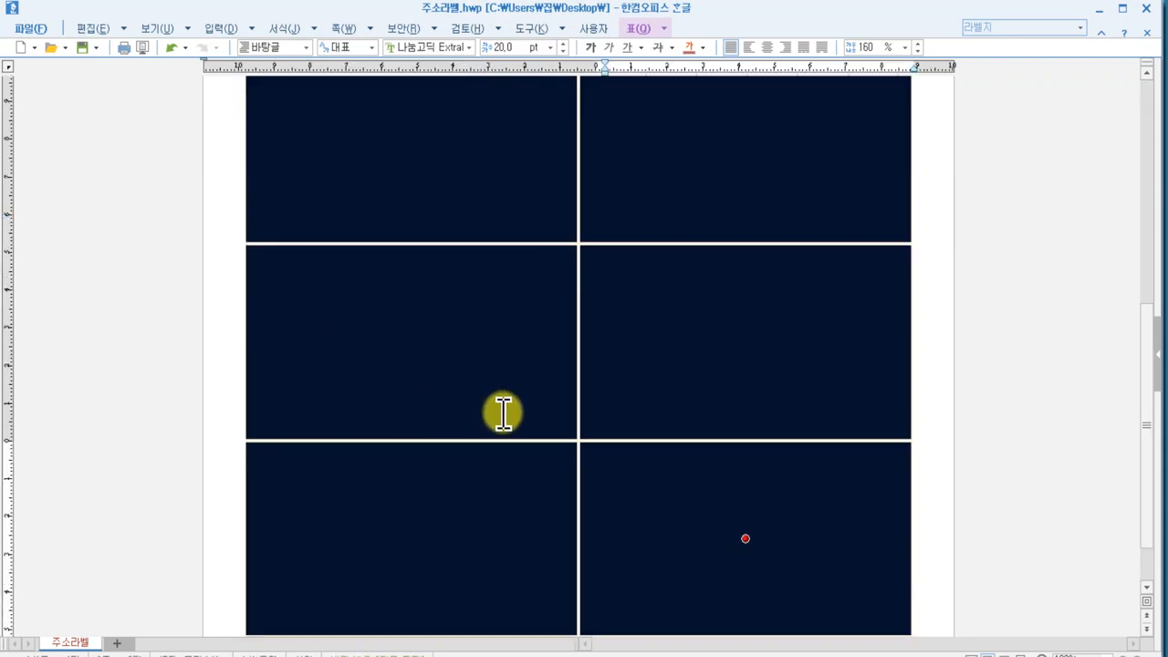
scroll(503, 412, up, 1)
scroll(503, 412, up, 1)
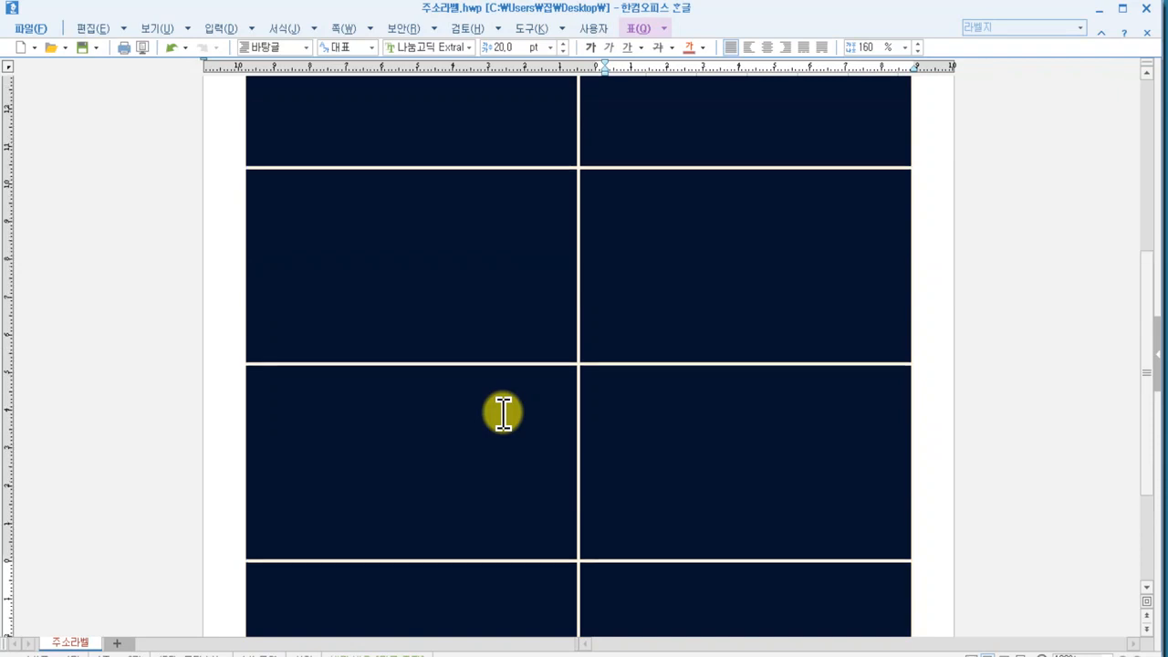
scroll(503, 412, up, 1)
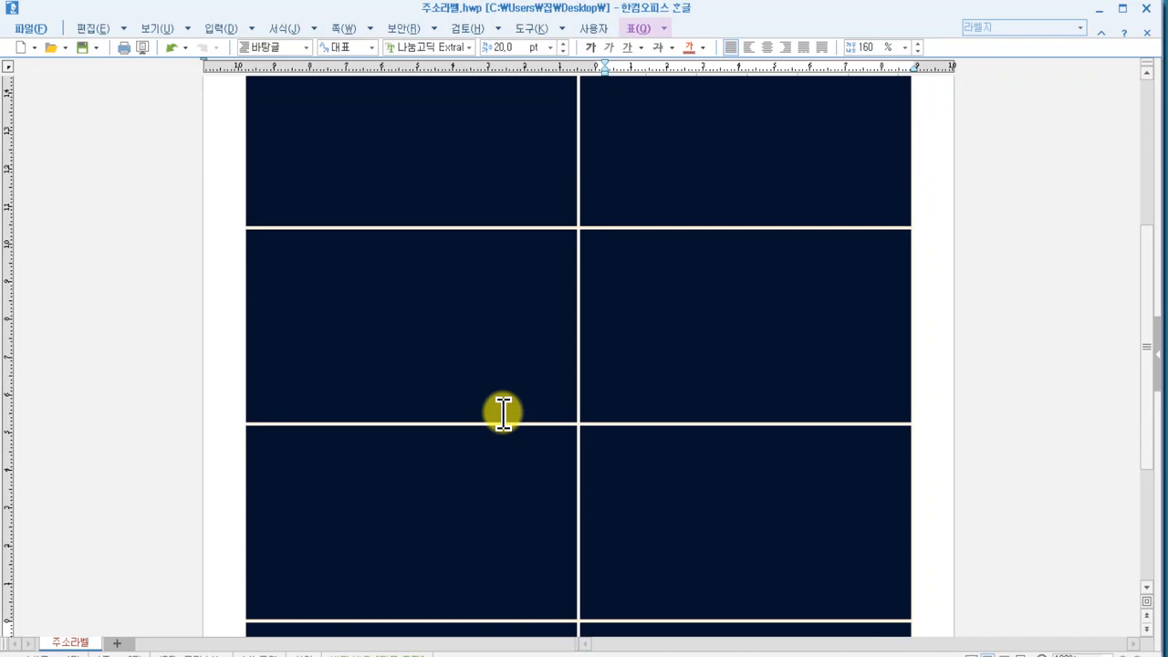
scroll(503, 413, up, 3)
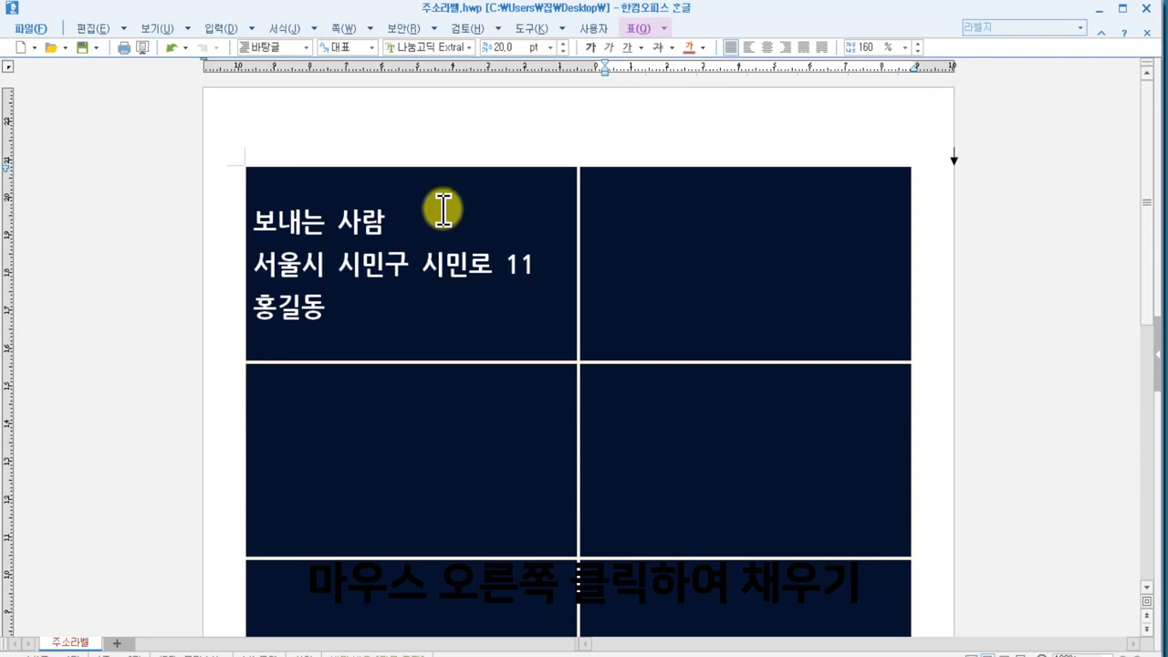
right_click(494, 258)
mouse_move(602, 546)
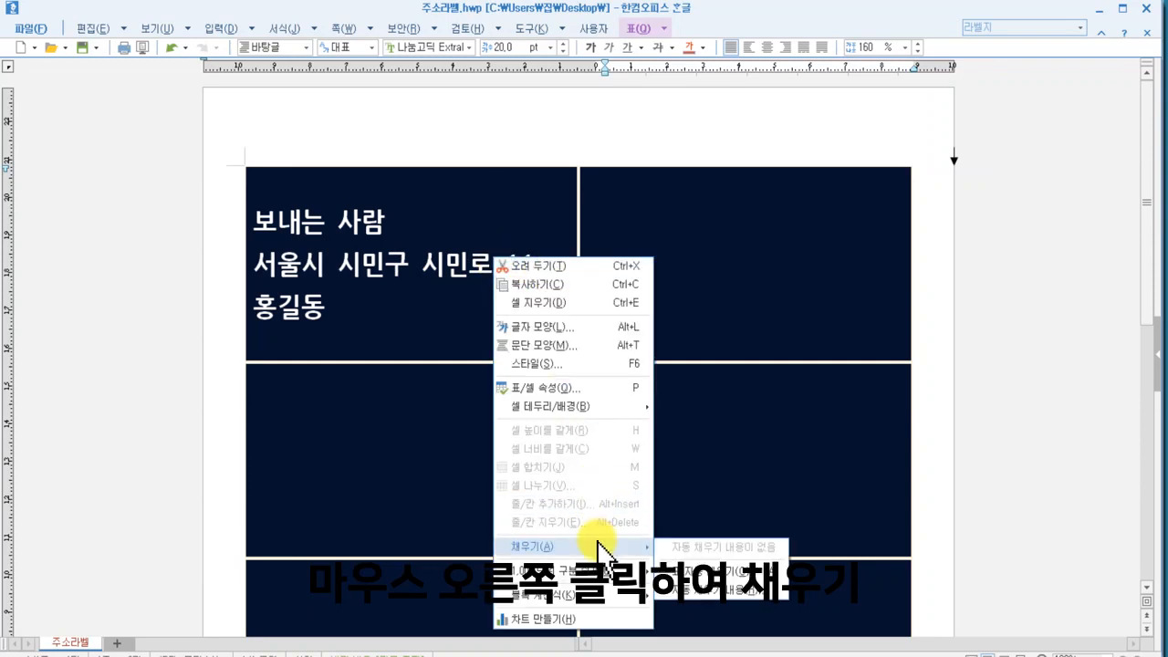
click(734, 587)
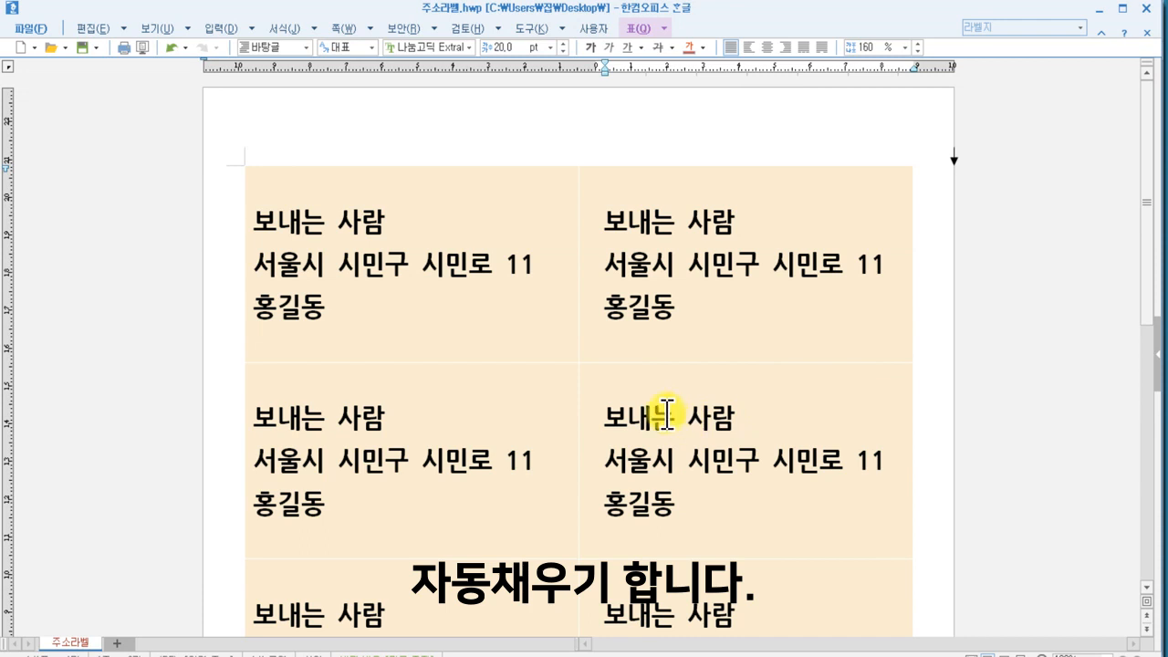
- Unfold the default toolbox (기본) above the document
click(256, 29)
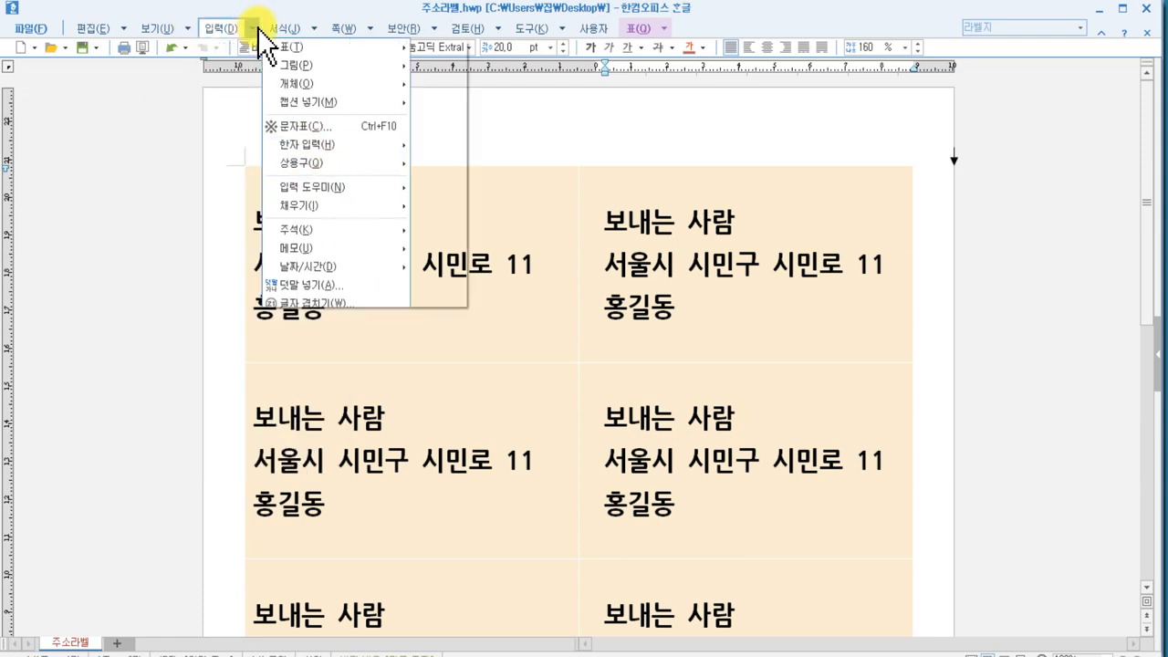
right_click(711, 18)
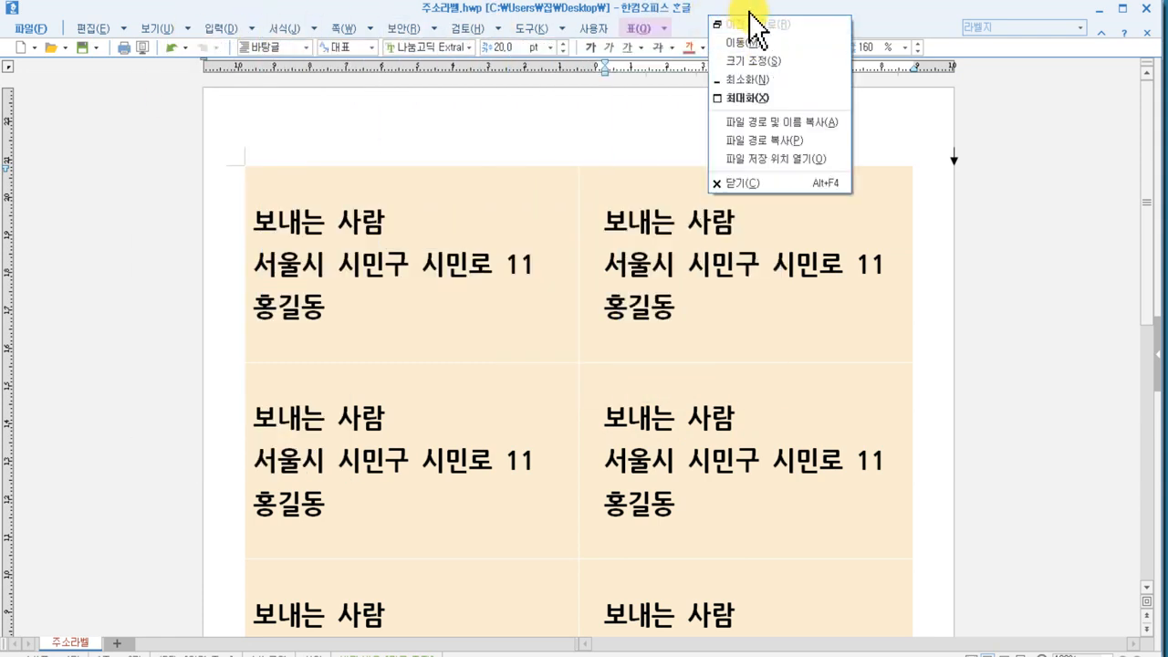
right_click(750, 12)
right_click(724, 33)
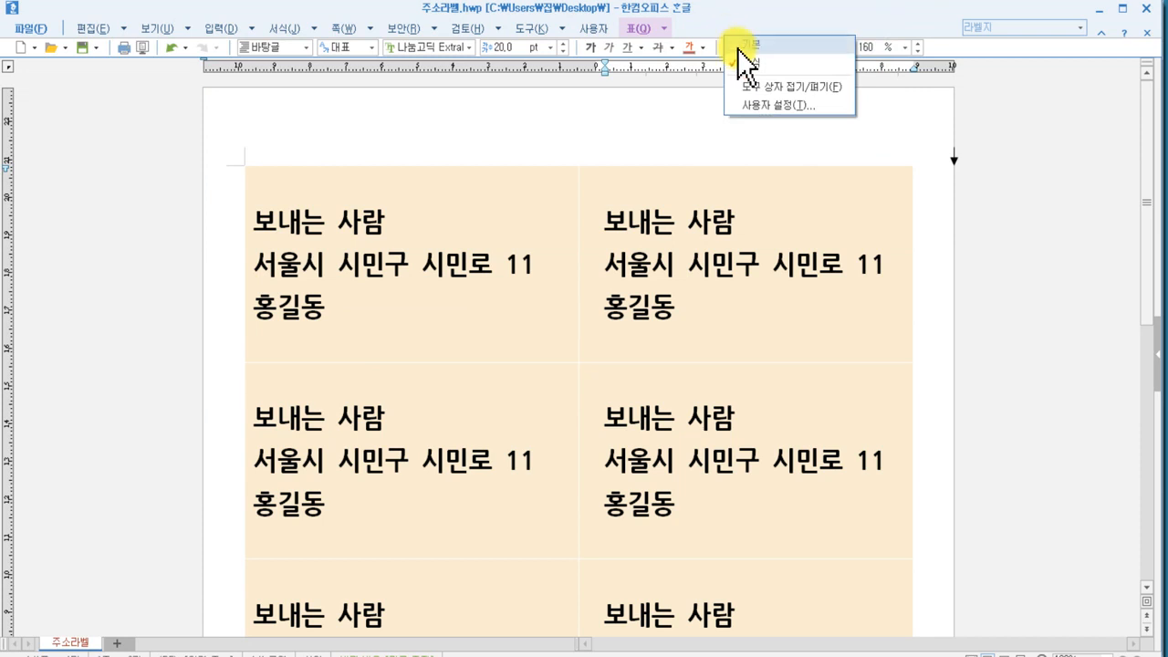
click(737, 48)
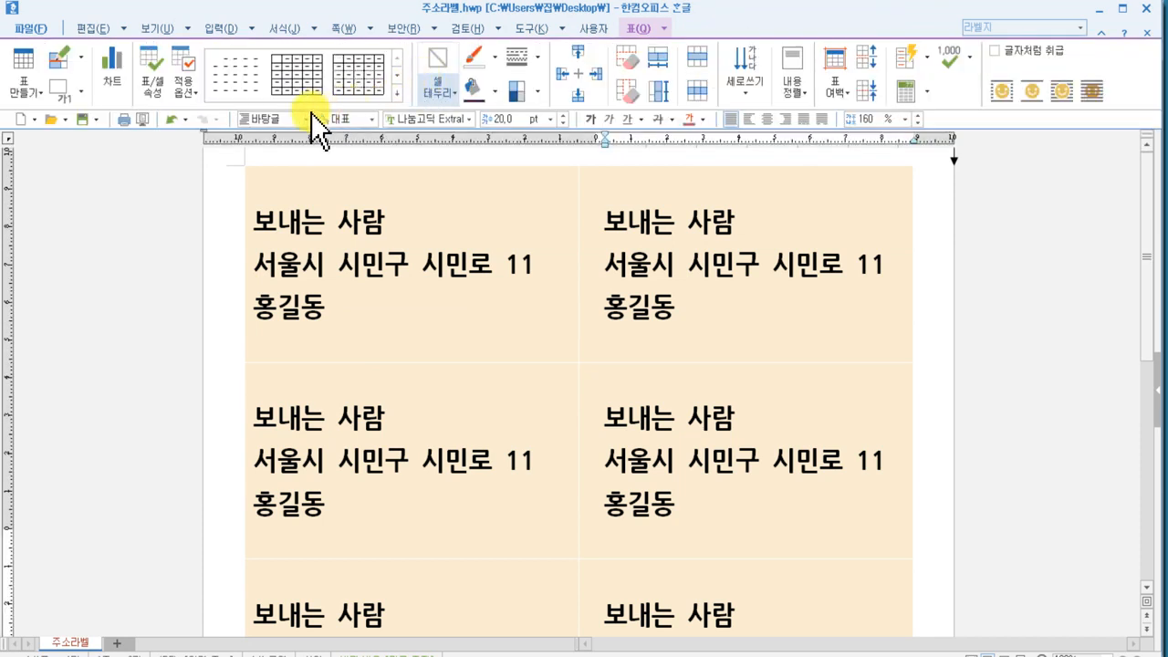
- Open the 그리기마당 clip art gallery and browse the objects in the 패션(신발) and 패션(잡화) collections
click(214, 30)
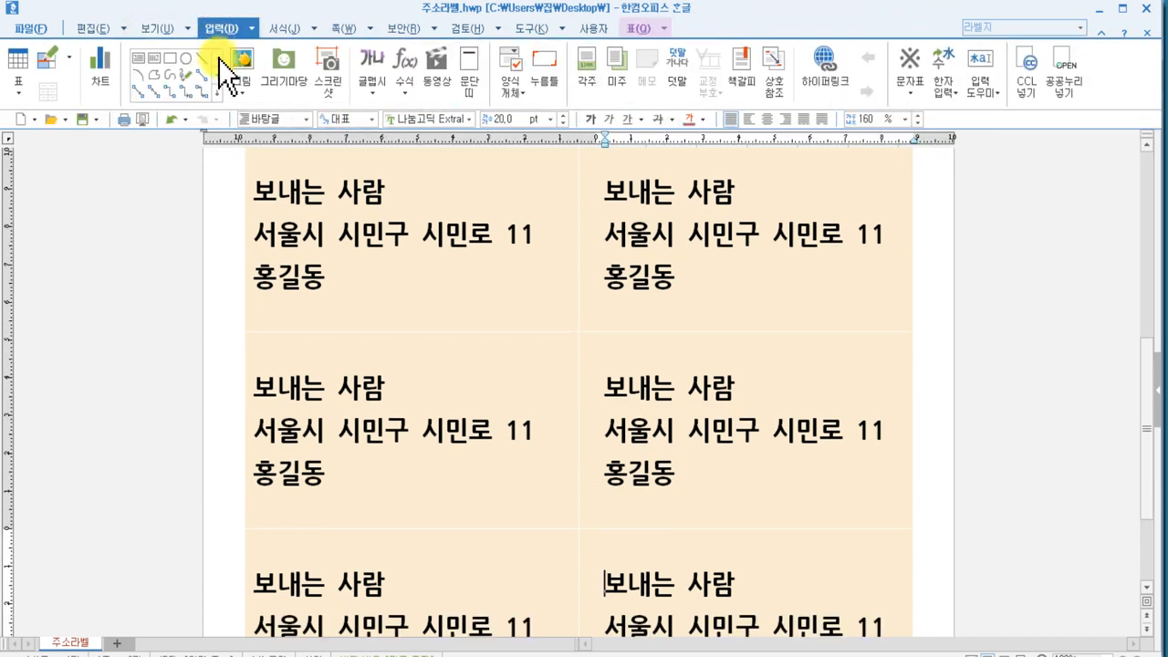
click(281, 91)
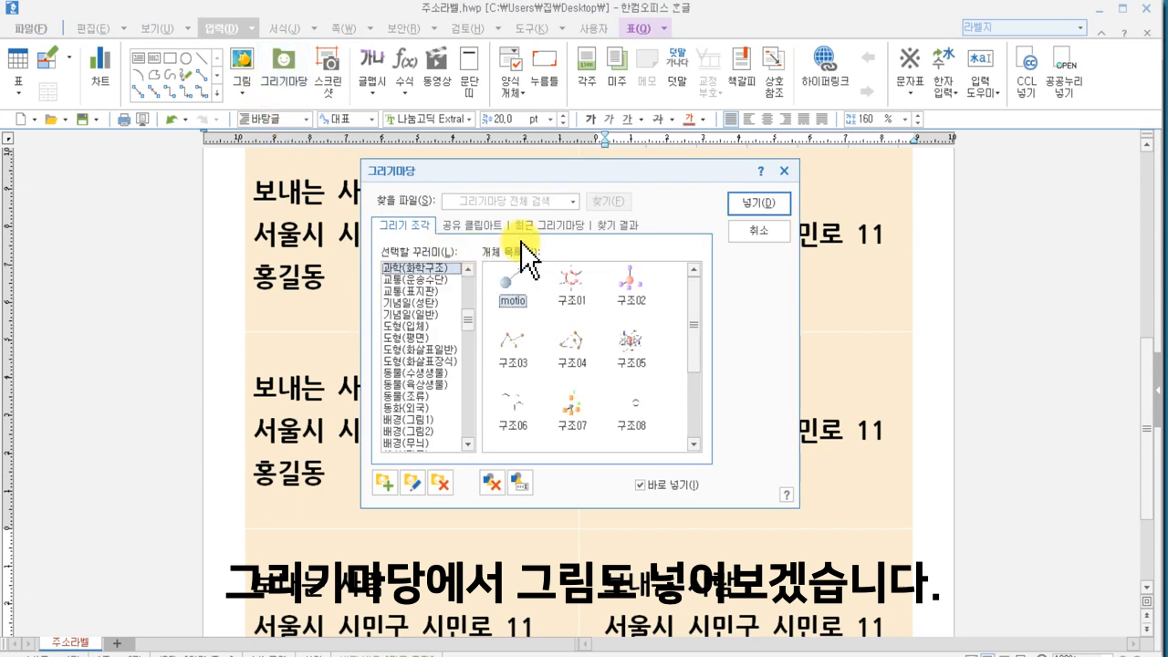
drag(468, 331, 481, 420)
click(441, 430)
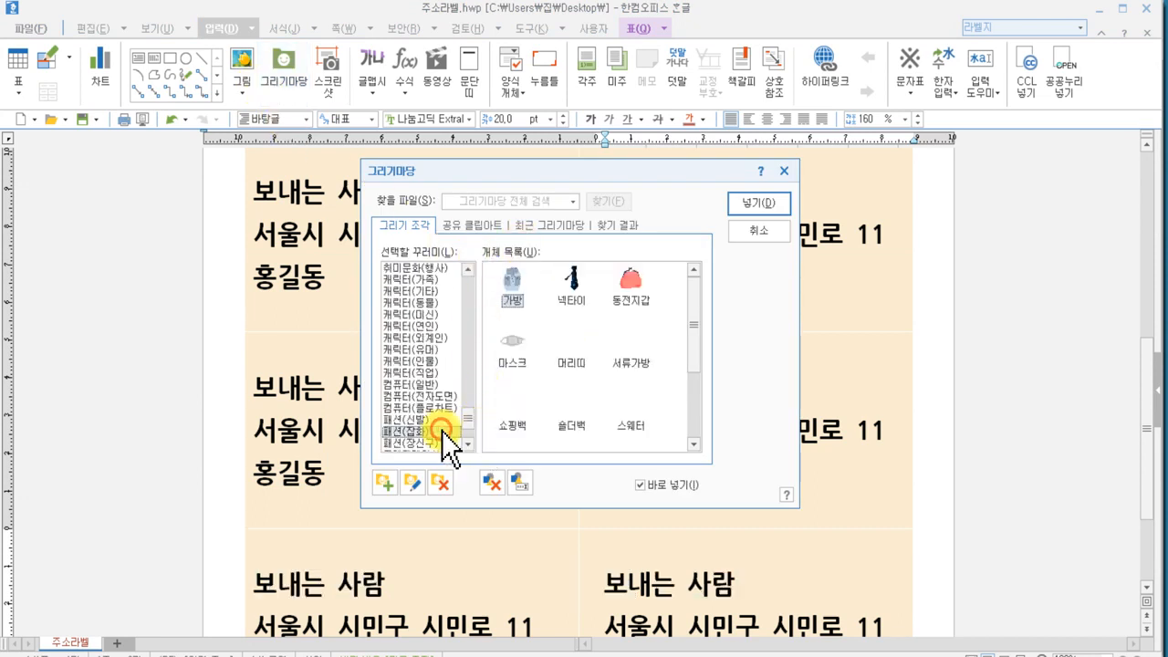
click(419, 409)
click(419, 420)
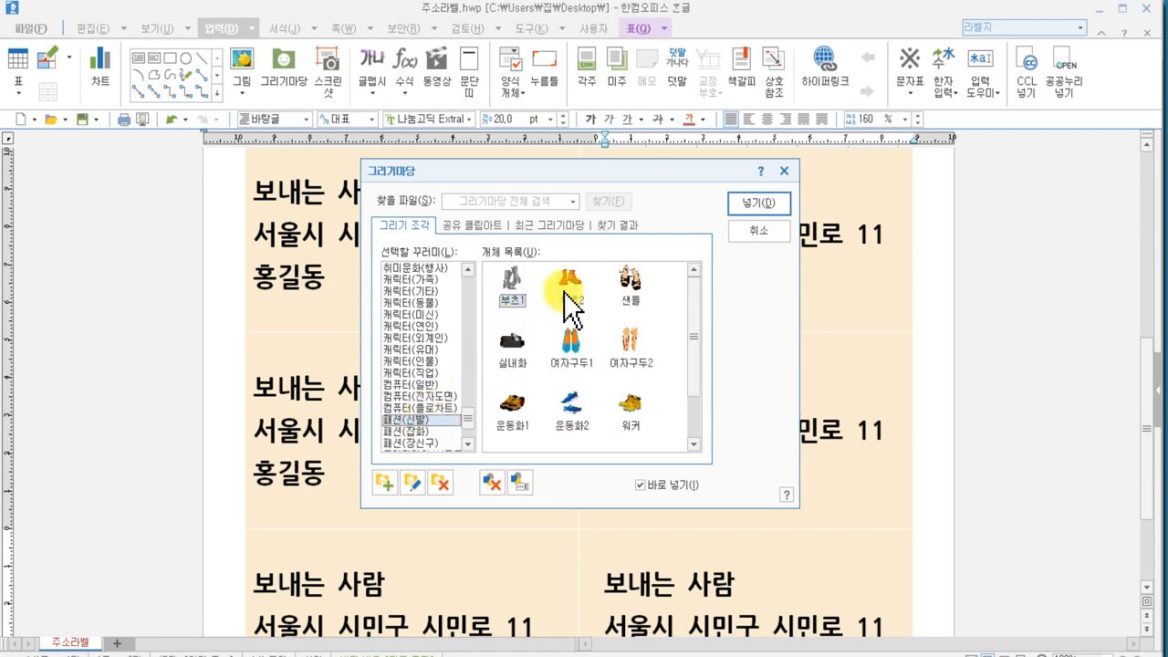
drag(701, 320, 587, 390)
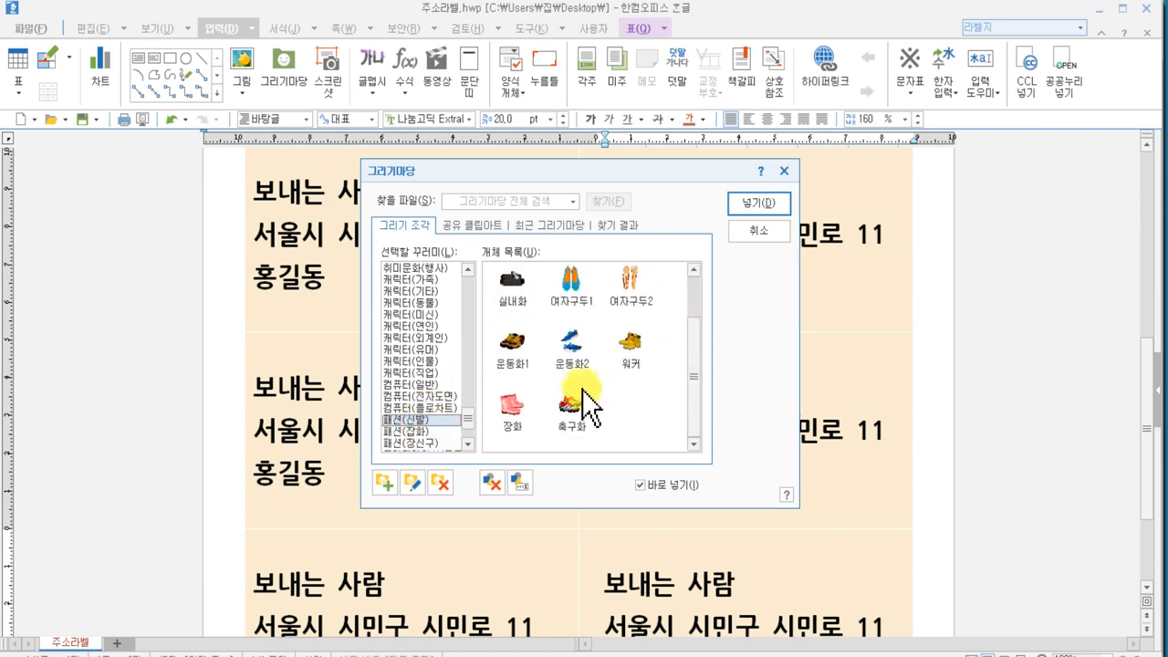
click(423, 431)
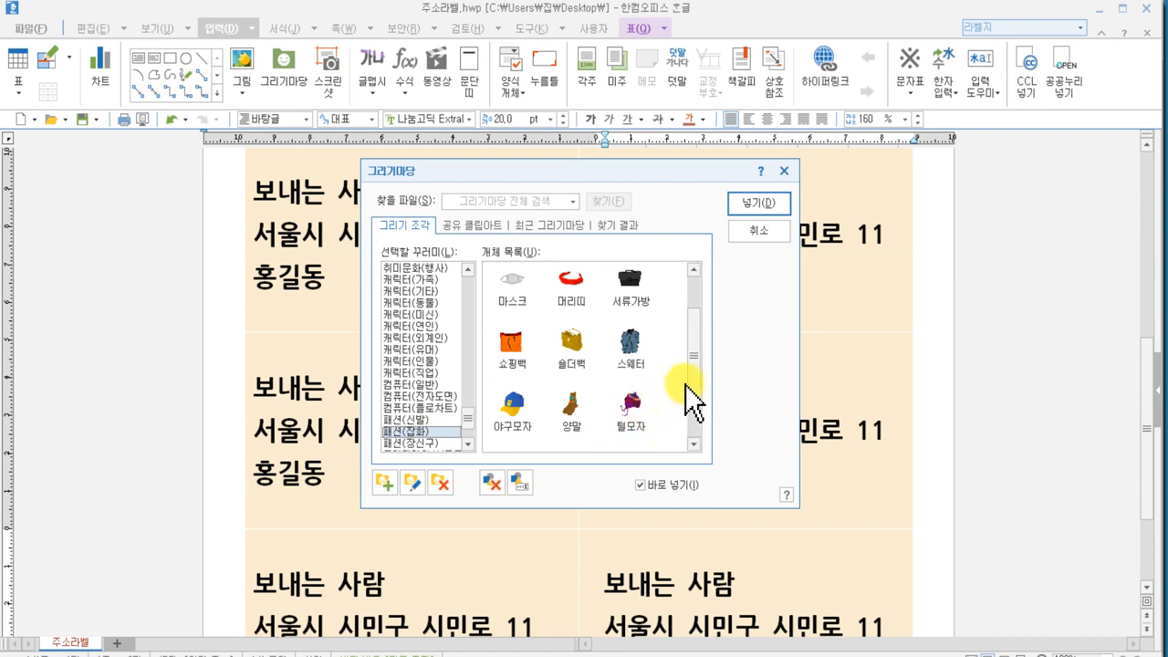
click(694, 445)
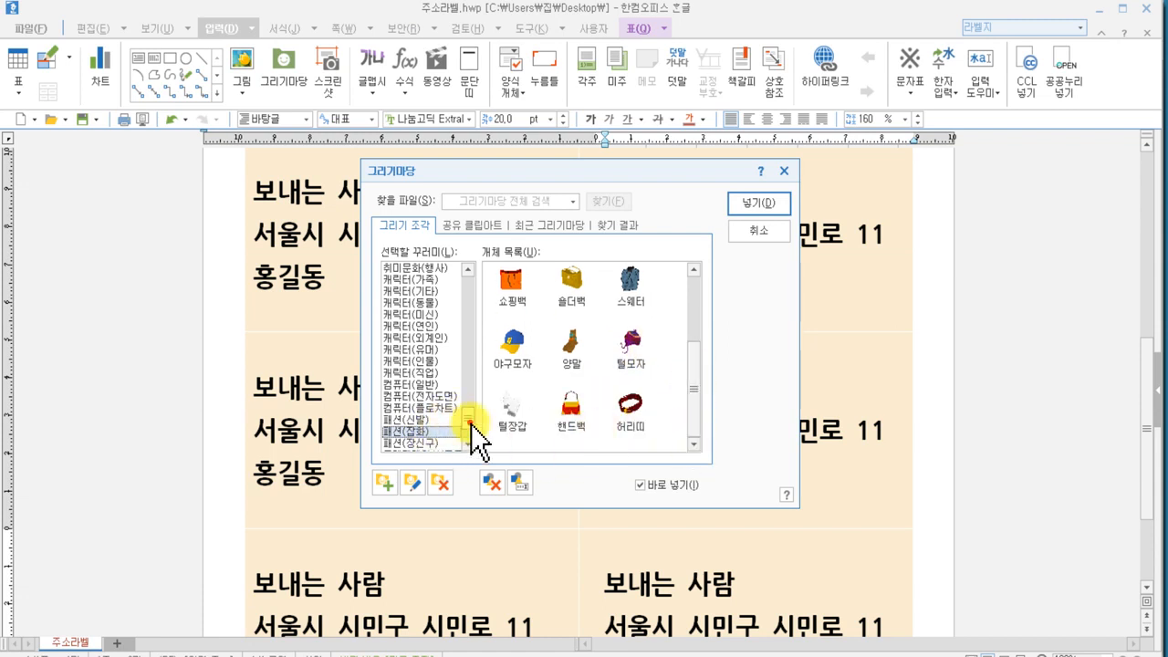
- Insert the 반지2 ring from the 패션(장신구) collection into the third left-column label, about 22.5 × 16.6 mm
scroll(445, 427, down, 2)
click(426, 384)
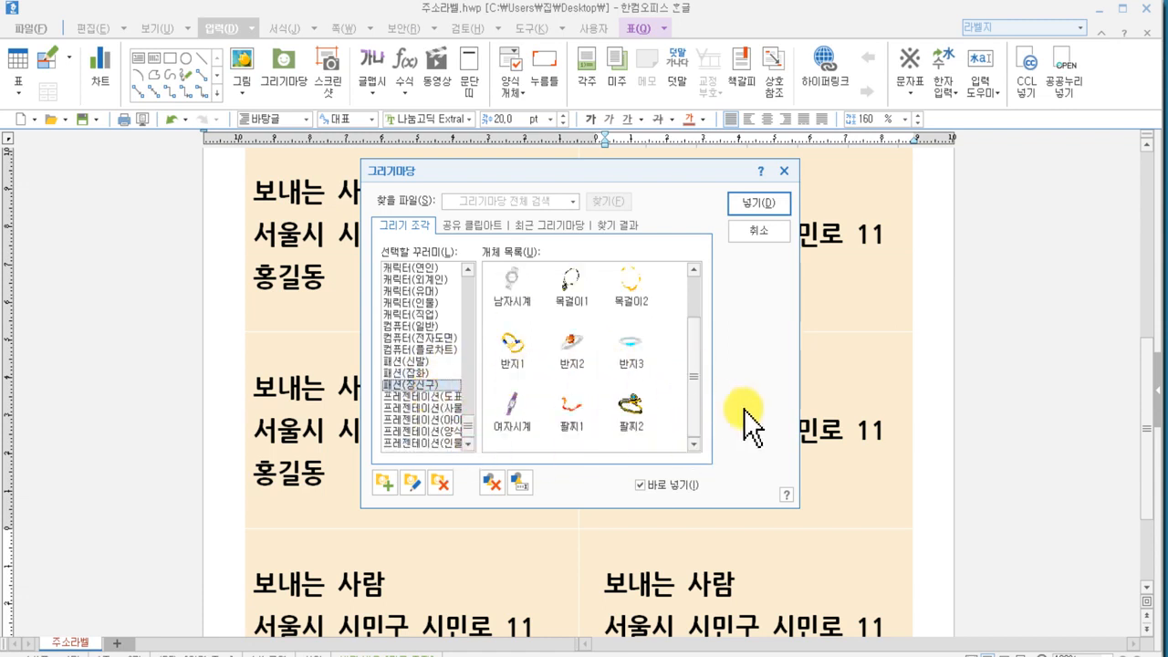
mouse_move(692, 368)
mouse_down()
mouse_move(696, 315)
mouse_move(699, 386)
mouse_up()
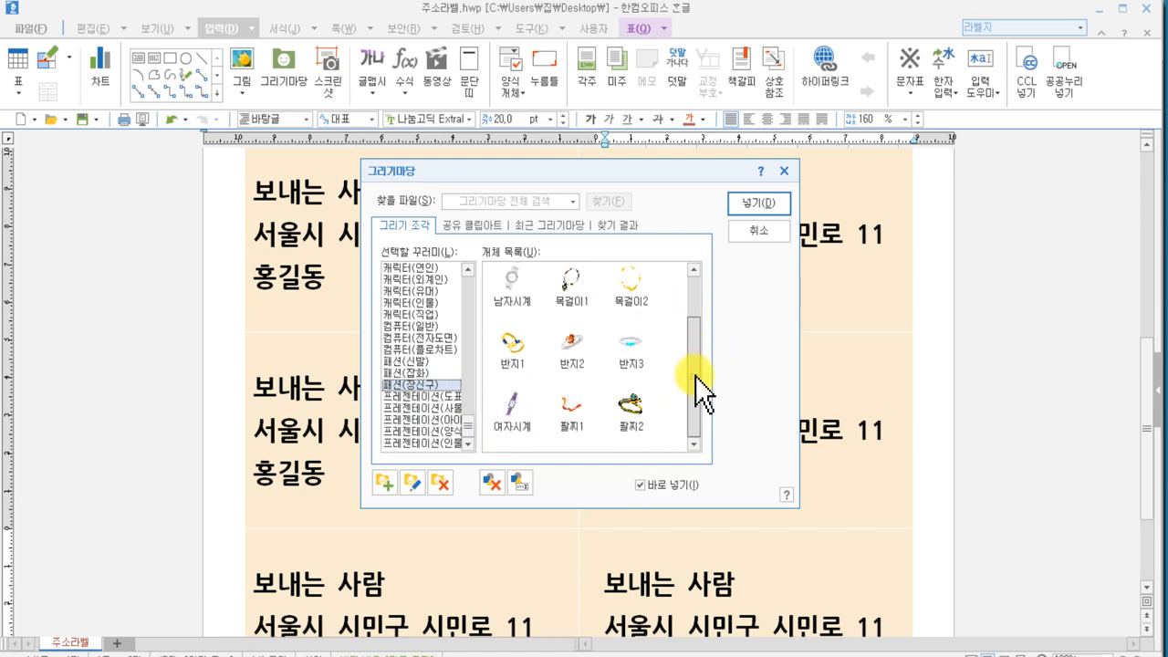
click(571, 356)
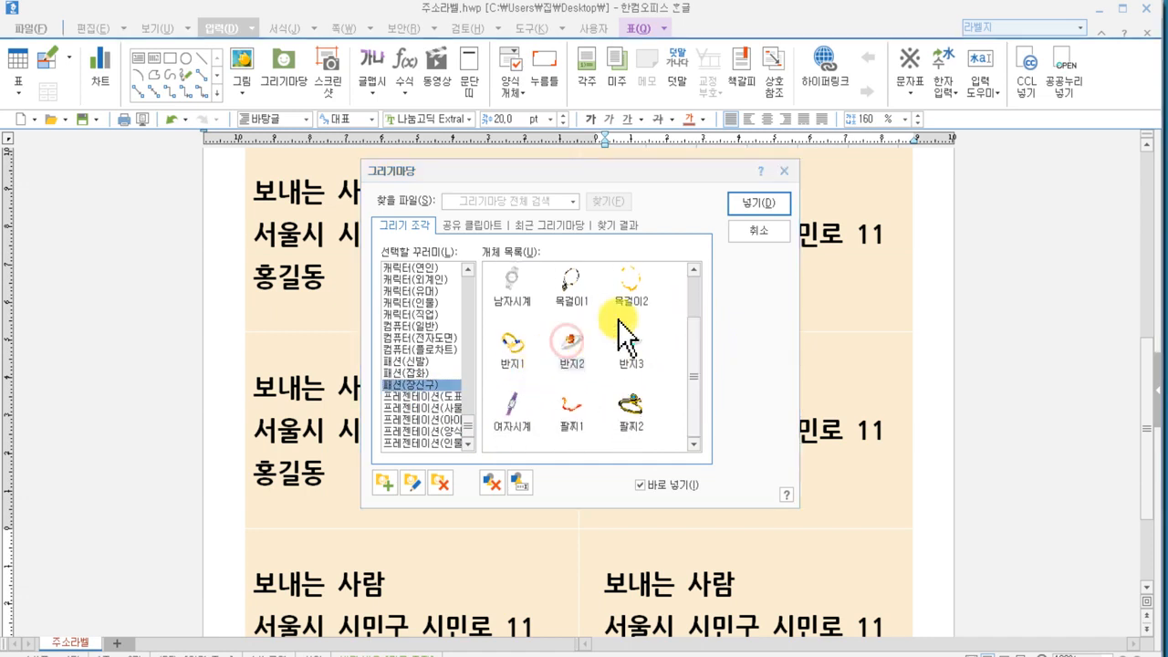
click(772, 203)
mouse_move(464, 262)
mouse_down()
mouse_move(483, 289)
mouse_move(542, 320)
mouse_up()
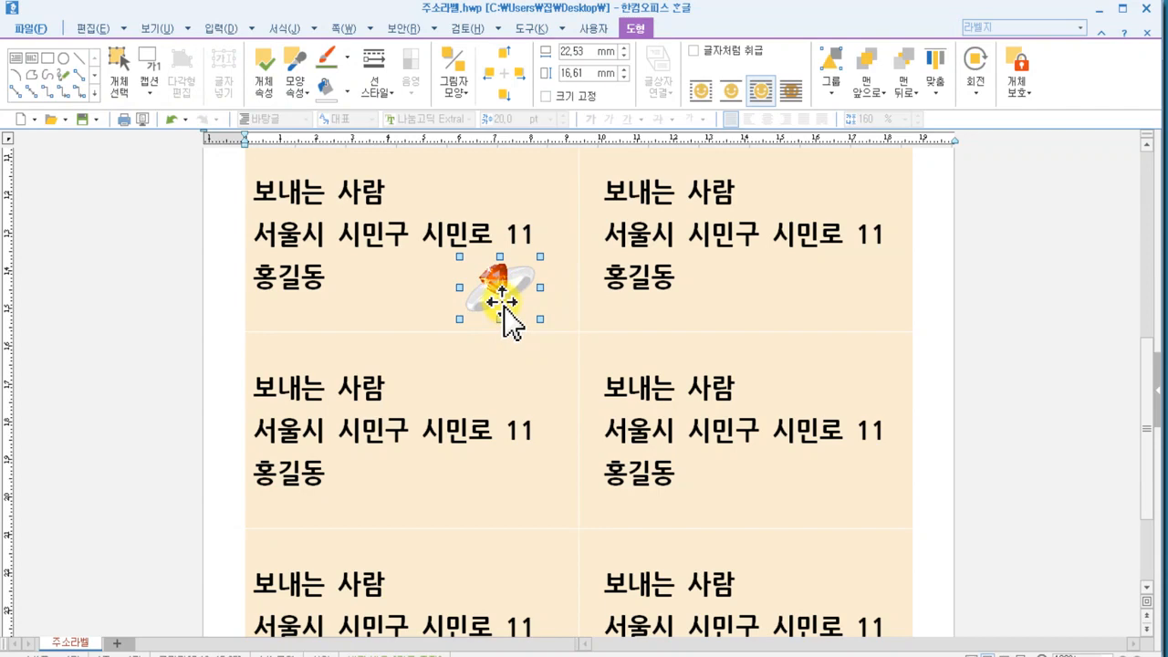
- Move the ring picture up to the first label, below the address and beside the sender's name
scroll(570, 374, up, 3)
scroll(539, 438, up, 3)
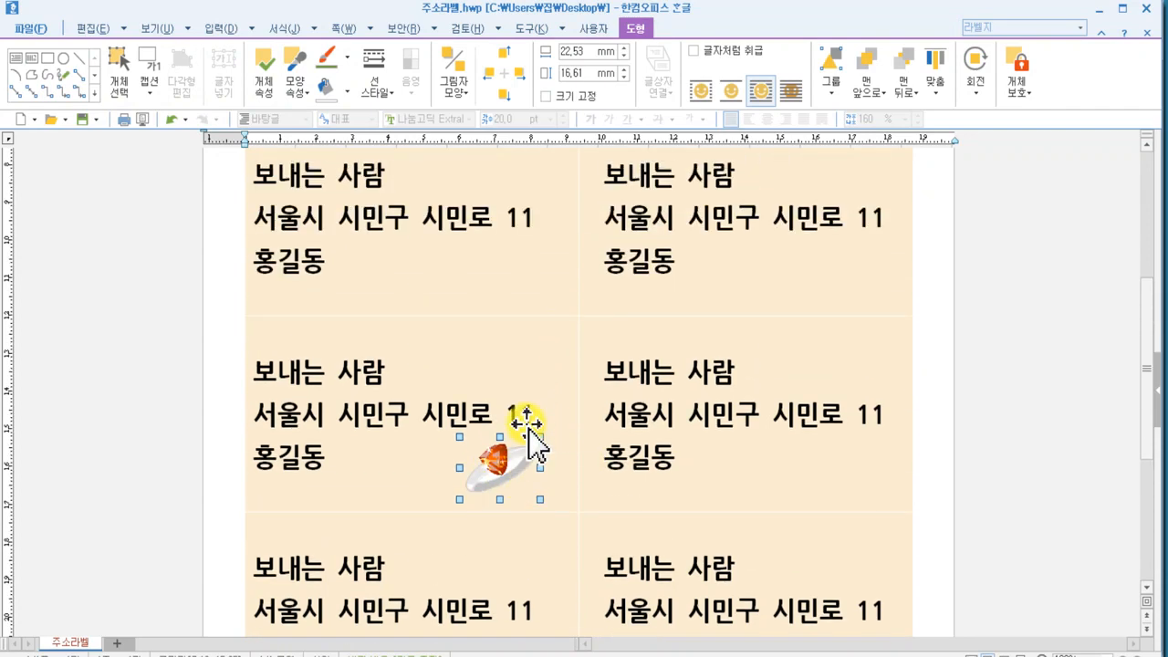
drag(518, 542, 479, 258)
scroll(511, 311, up, 1)
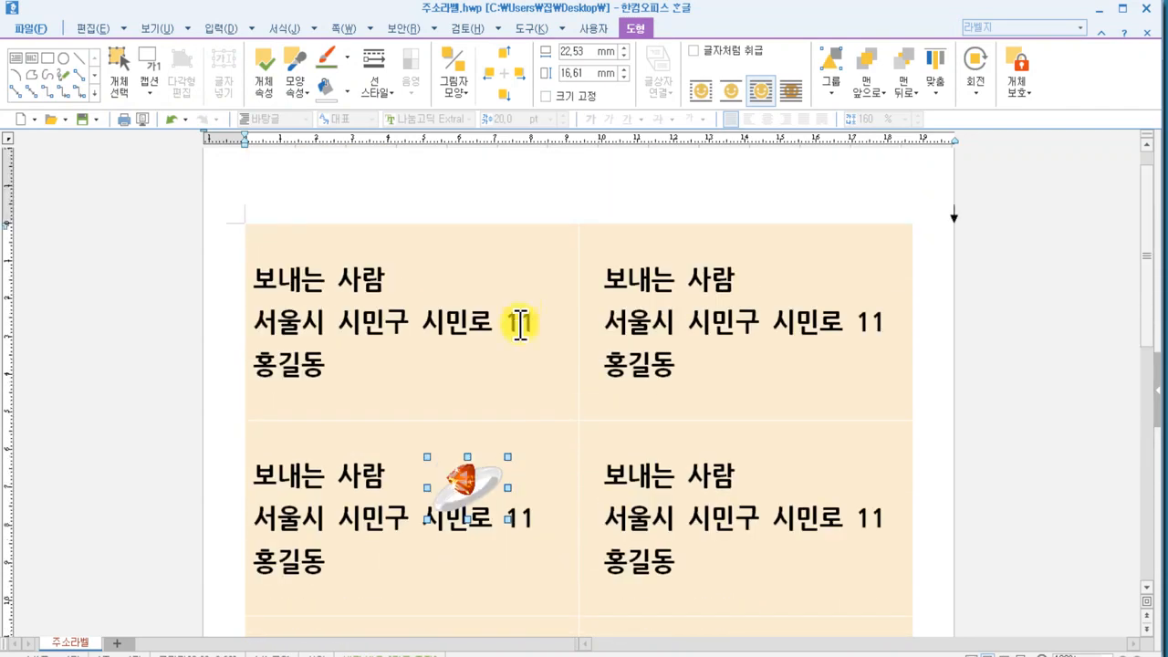
drag(477, 485, 514, 379)
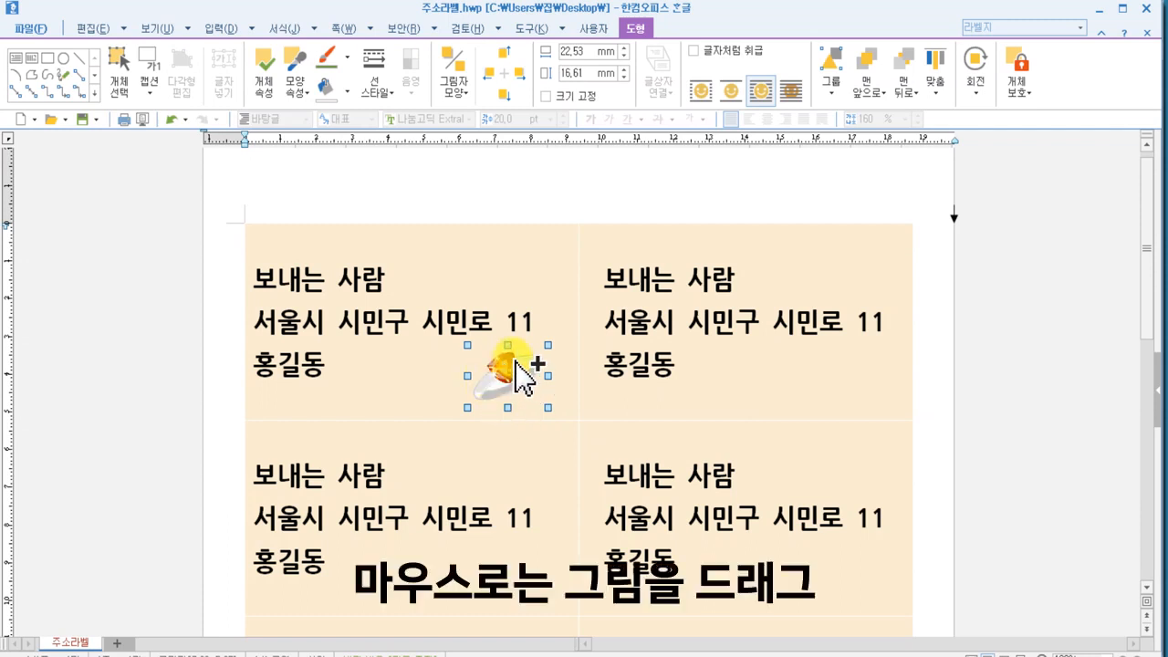
- Copy the ring horizontally into the right label of the first row, and copy both rings down into the second row
drag(503, 372, 838, 407)
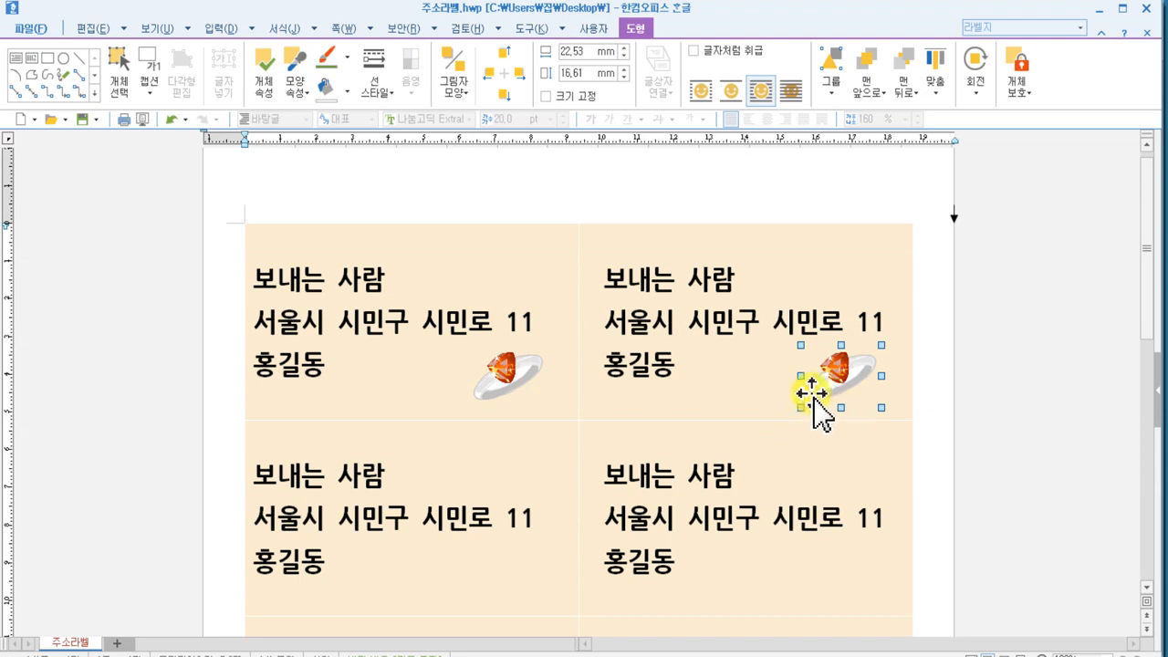
shift+click(500, 383)
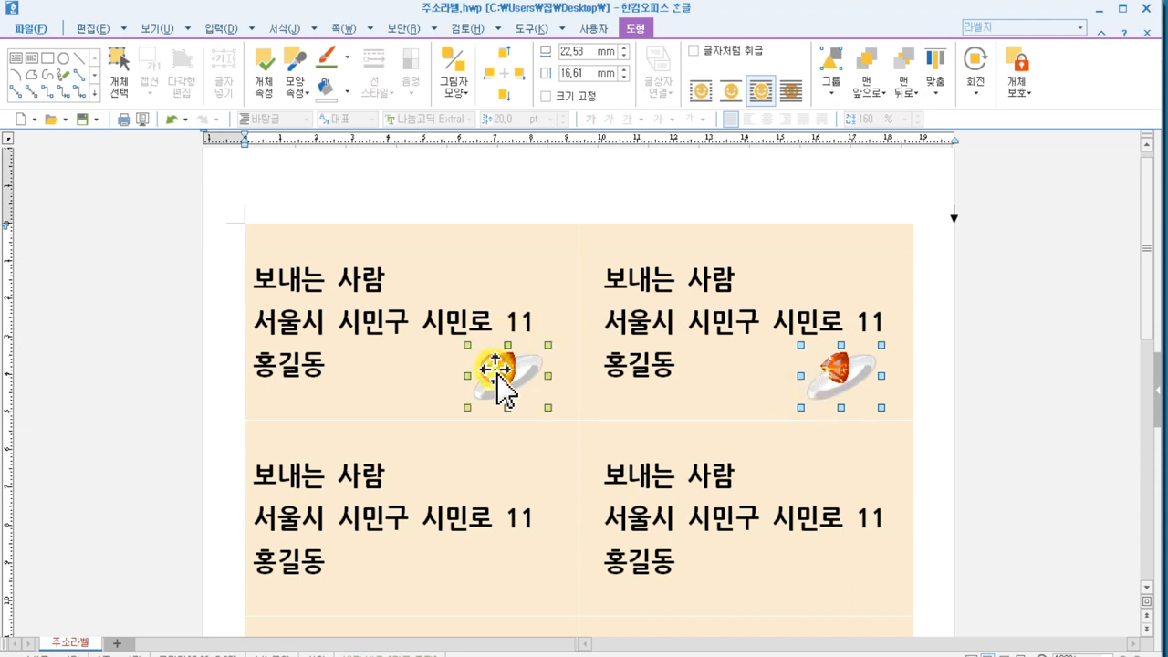
click(841, 392)
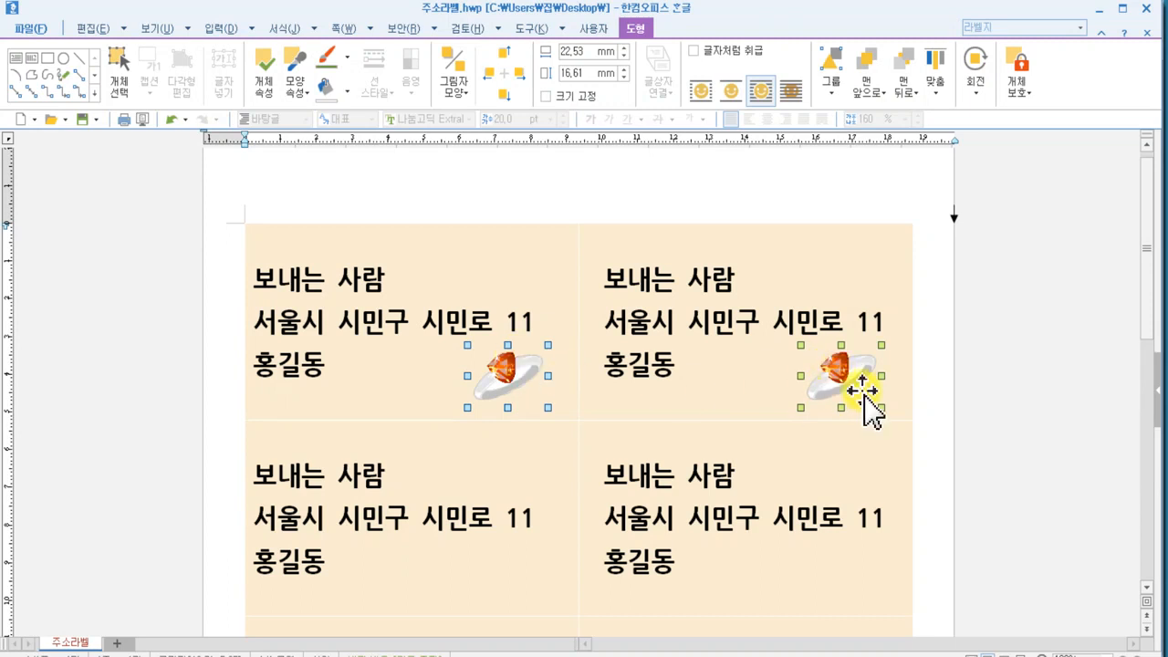
drag(863, 388, 862, 581)
- Copy the pair of rings straight down into the third-row and fourth-row labels, and deselect them
scroll(855, 578, down, 2)
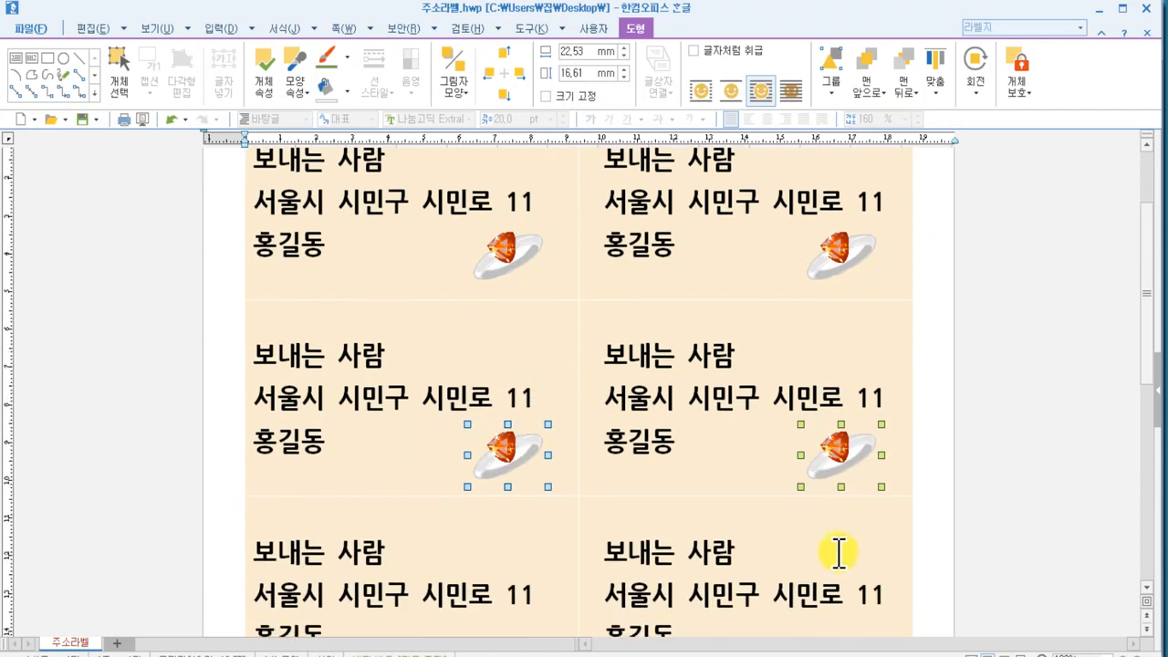
scroll(805, 535, down, 4)
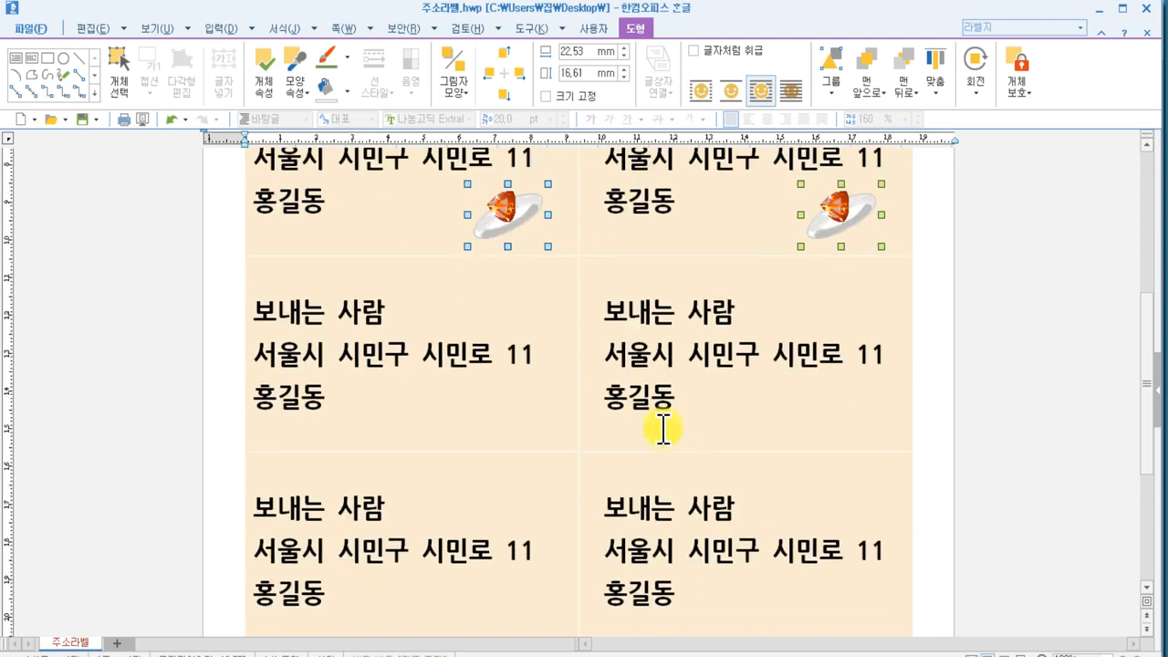
drag(538, 239, 522, 632)
scroll(829, 535, down, 2)
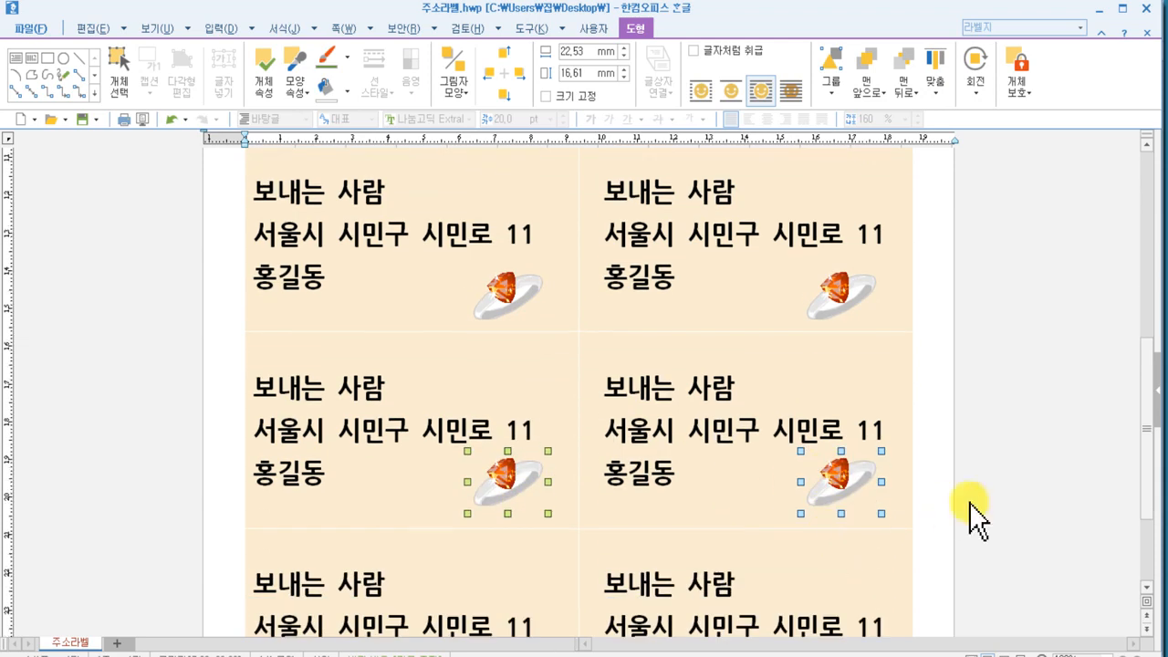
scroll(977, 520, up, 2)
click(969, 528)
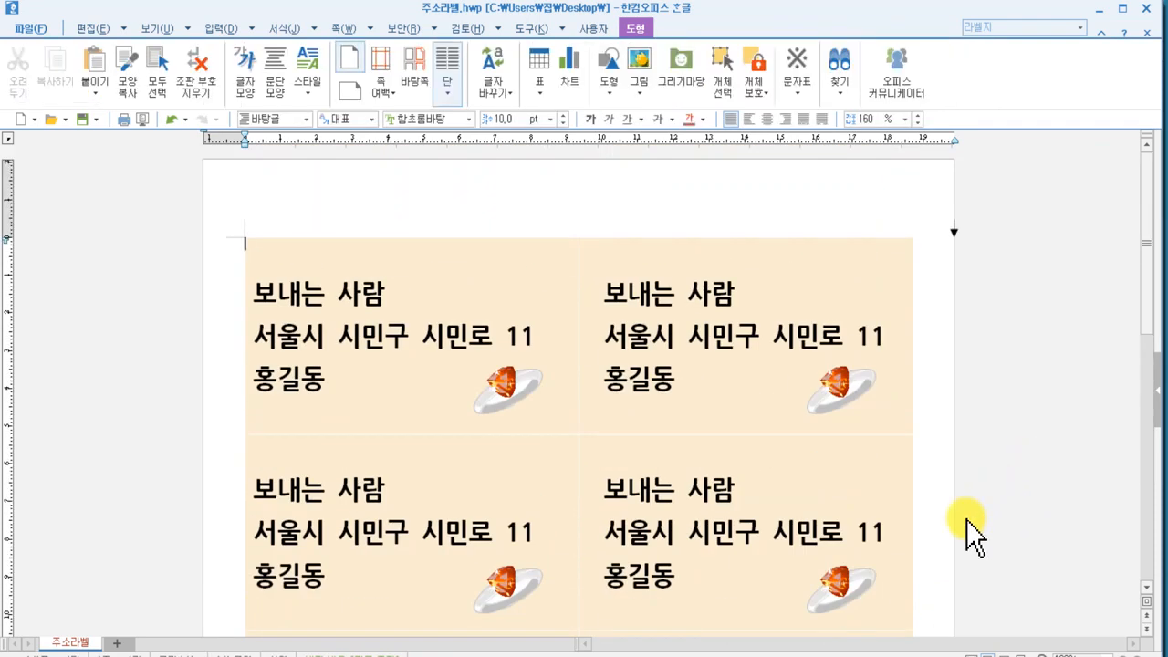